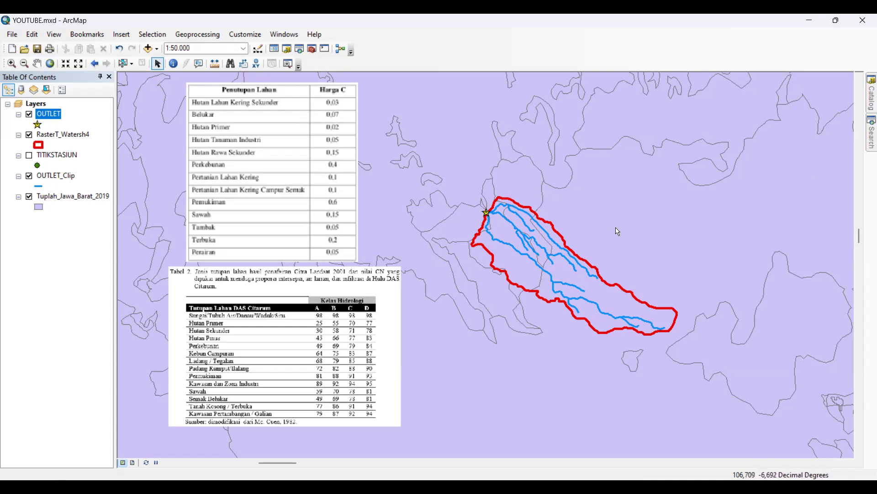
Search for "clip" and open the Clip (Analysis) tool
{"action": "left_click_drag", "start_coordinate": [615, 228], "coordinate": [588, 225]}
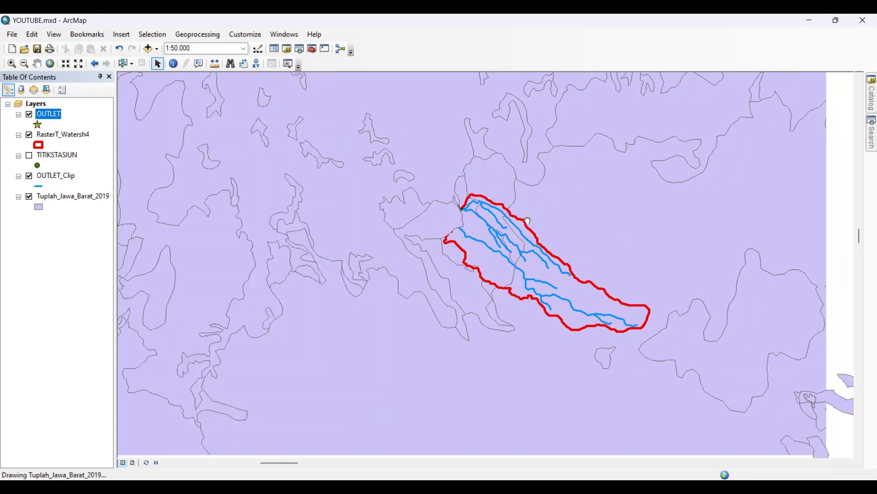
{"action": "left_click_drag", "start_coordinate": [668, 173], "coordinate": [576, 218]}
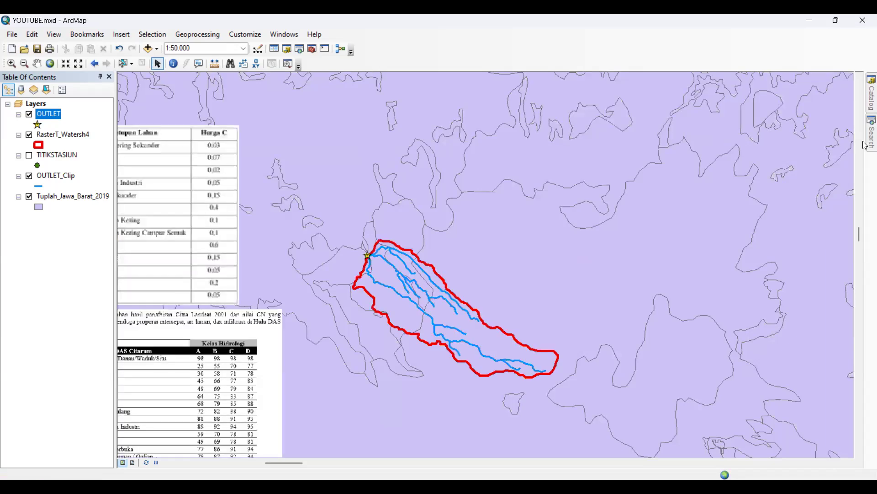
{"action": "left_click", "coordinate": [870, 141]}
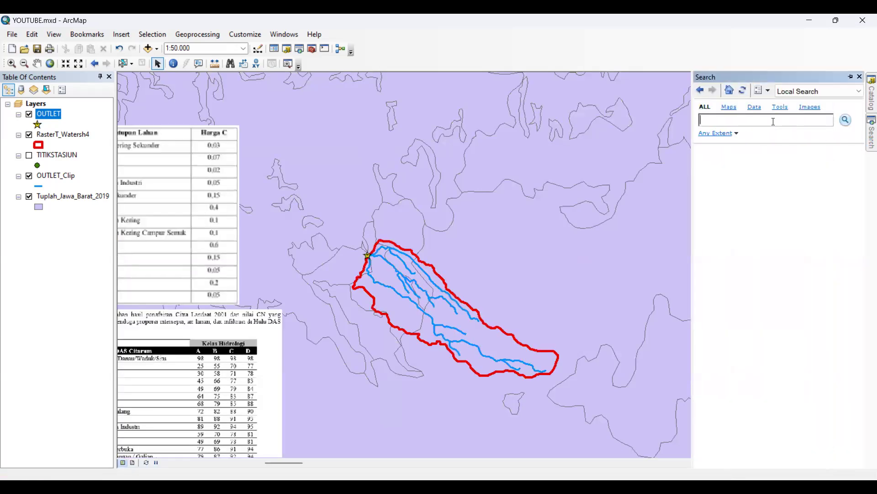
{"action": "type", "text": "clip"}
{"action": "key", "text": "Return"}
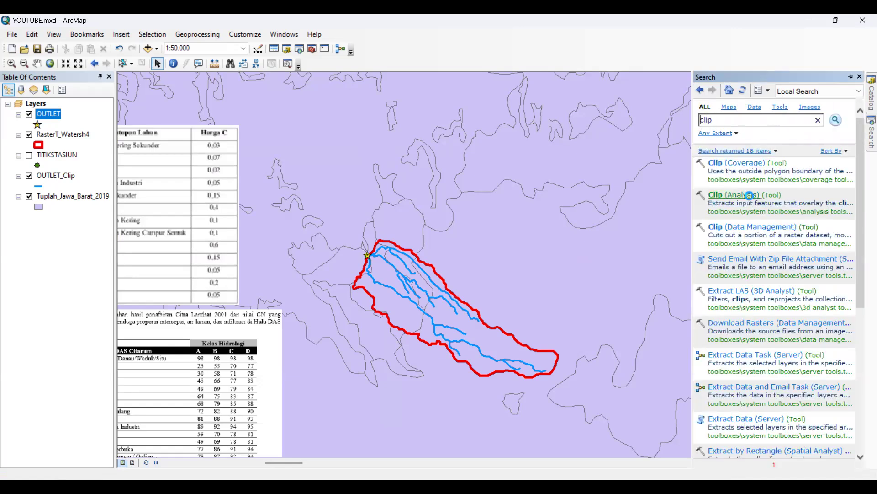
{"action": "left_click", "coordinate": [750, 195]}
Clip the Tuplah_Jawa_Barat_2019 land cover layer to the RasterT_Watersh4 watershed boundary
{"action": "left_click", "coordinate": [752, 248]}
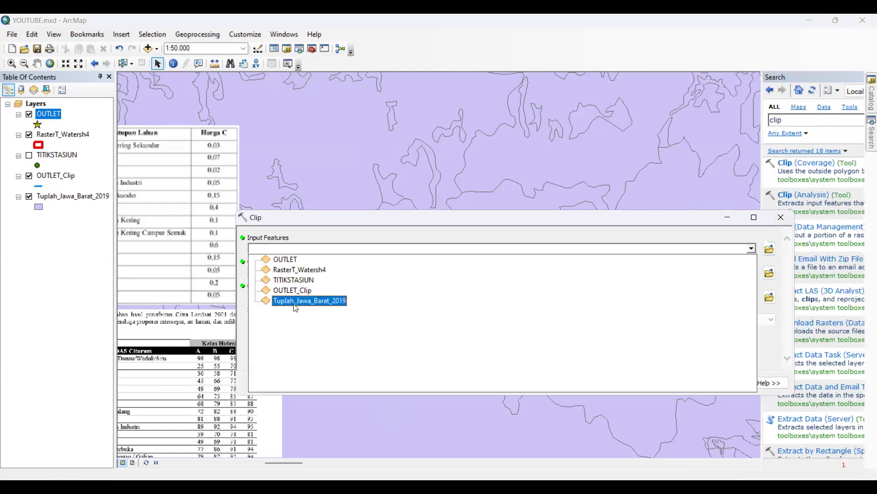
{"action": "left_click", "coordinate": [293, 302]}
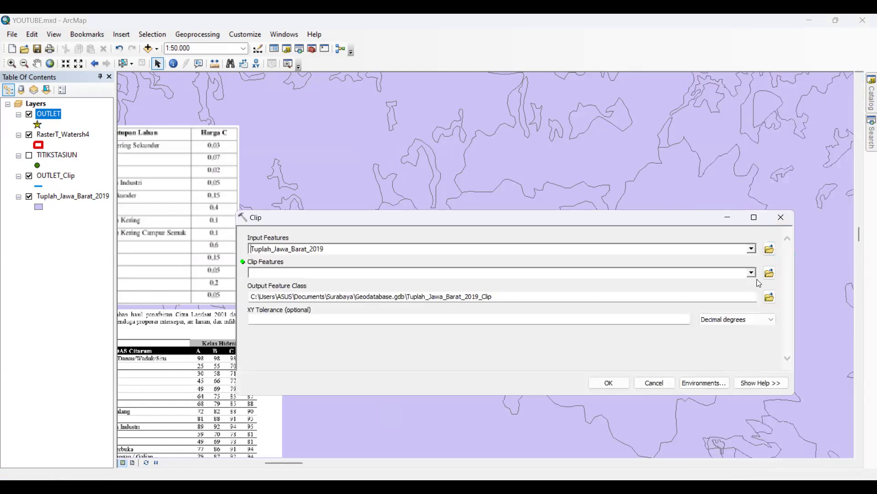
{"action": "left_click", "coordinate": [753, 273]}
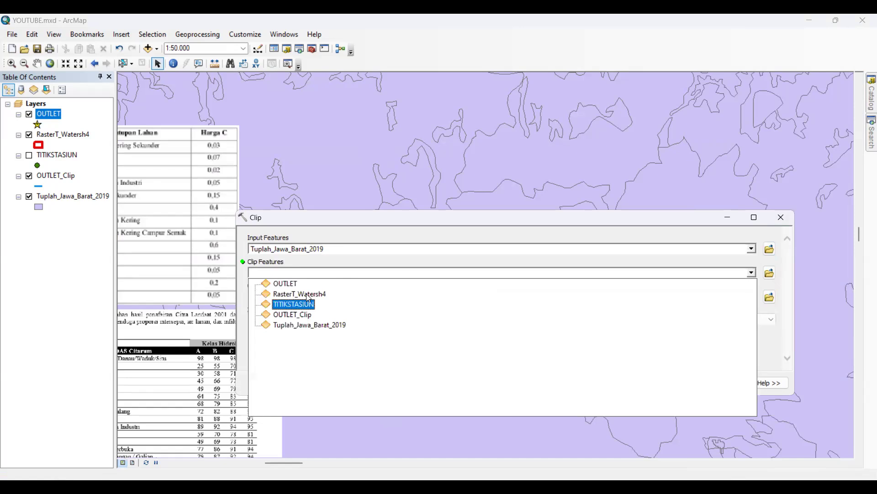
{"action": "left_click", "coordinate": [313, 295]}
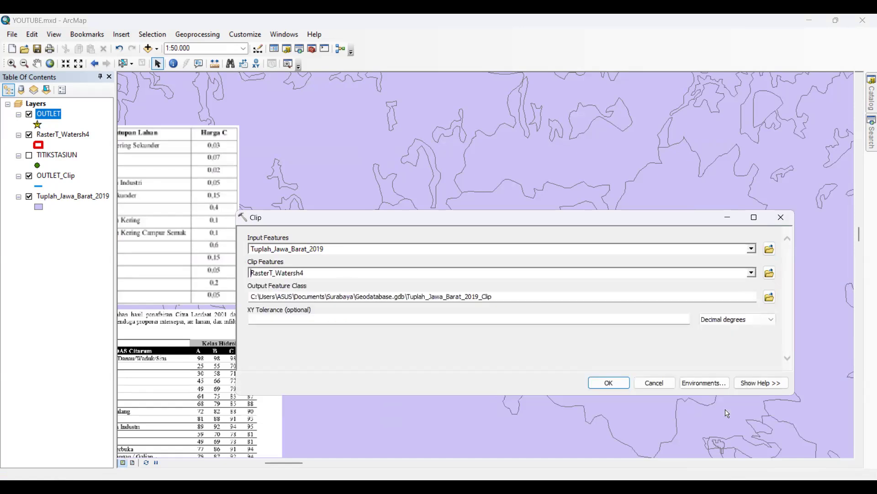
{"action": "left_click", "coordinate": [616, 384]}
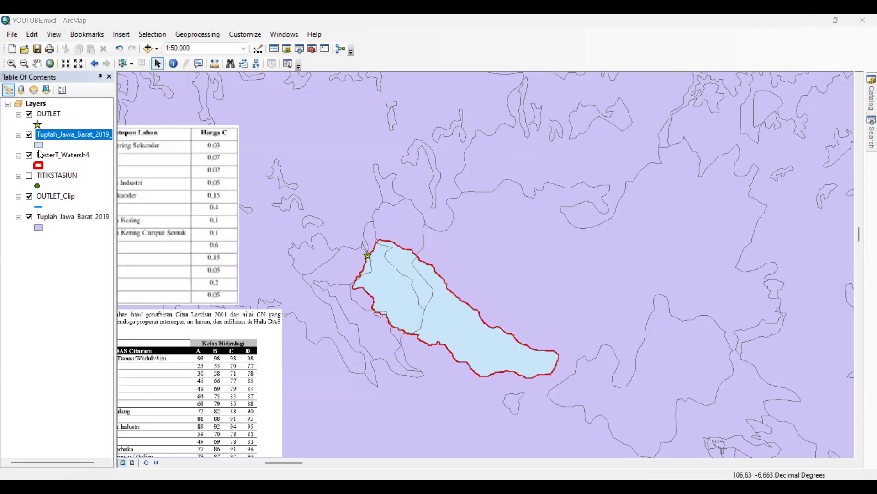
Remove the original, unclipped Tuplah_Jawa_Barat_2019 layer from the map
{"action": "right_click", "coordinate": [74, 229]}
{"action": "left_click", "coordinate": [87, 240]}
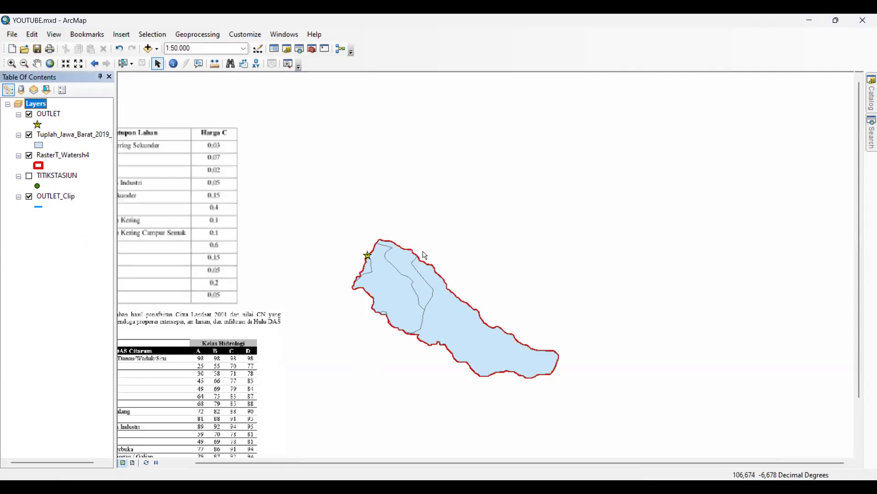
{"action": "left_click_drag", "start_coordinate": [472, 272], "coordinate": [555, 217]}
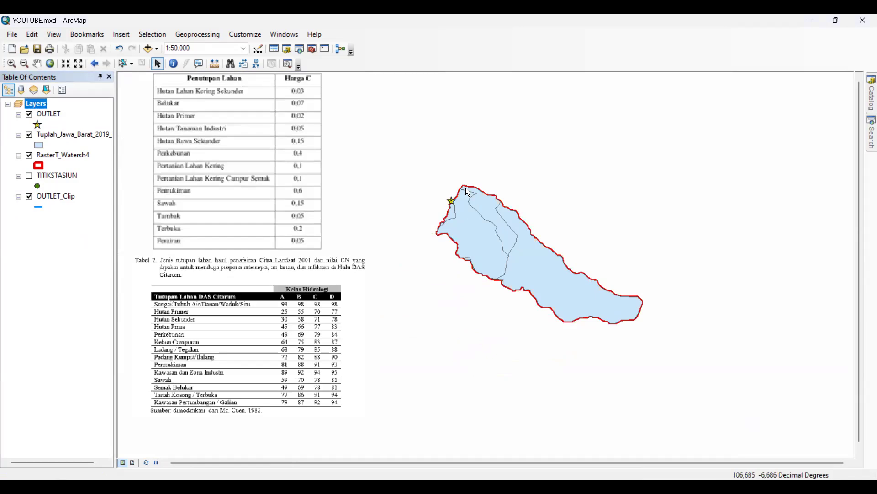
Symbolize the clipped Tuplah_Jawa_Barat_2019 layer by unique values of the Legenda field, adding all values
{"action": "right_click", "coordinate": [97, 139]}
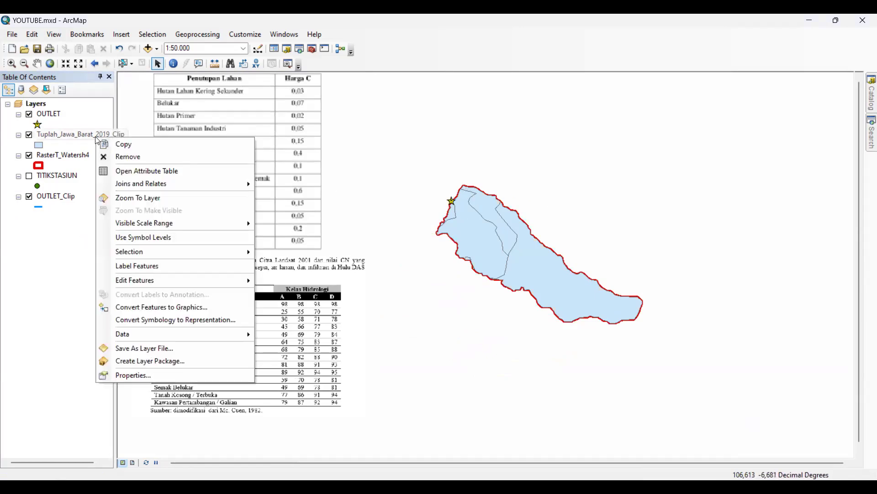
{"action": "left_click", "coordinate": [55, 136]}
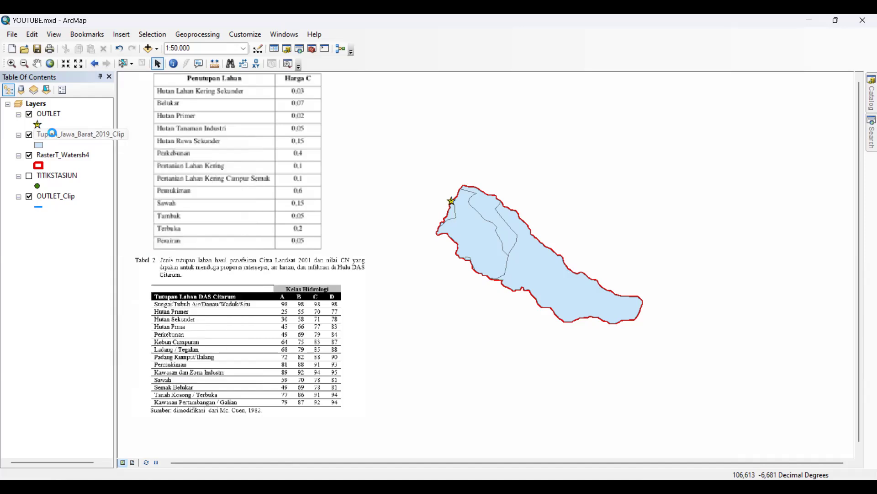
{"action": "right_click", "coordinate": [46, 134]}
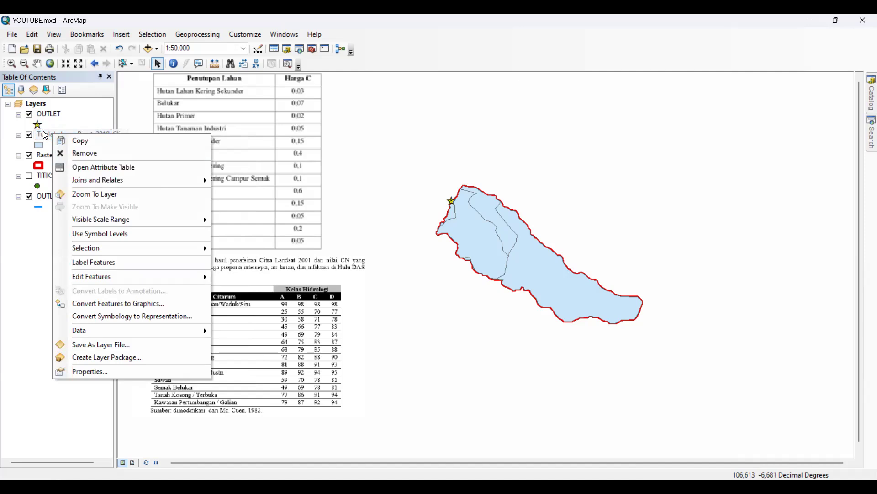
{"action": "left_click", "coordinate": [110, 371]}
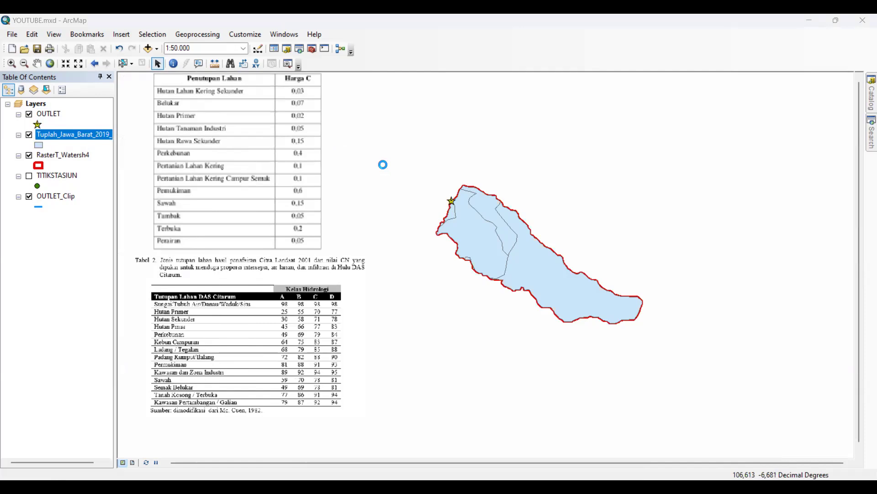
{"action": "left_click", "coordinate": [386, 117]}
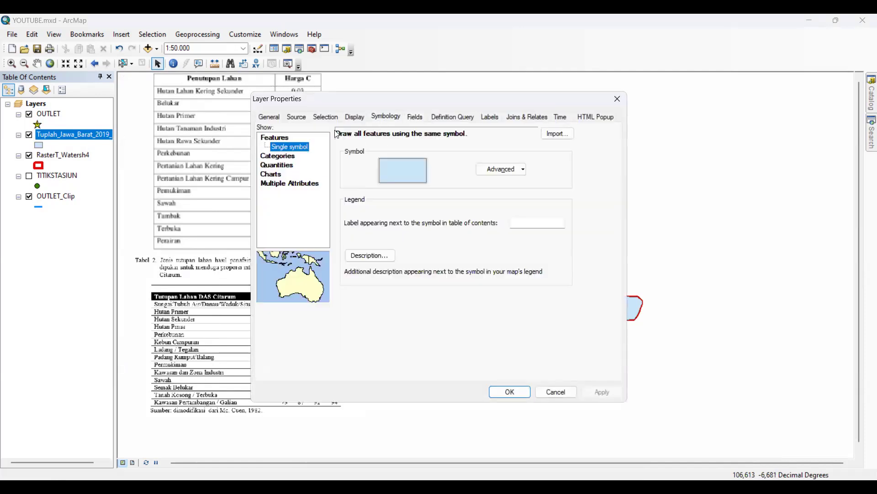
{"action": "left_click", "coordinate": [276, 155]}
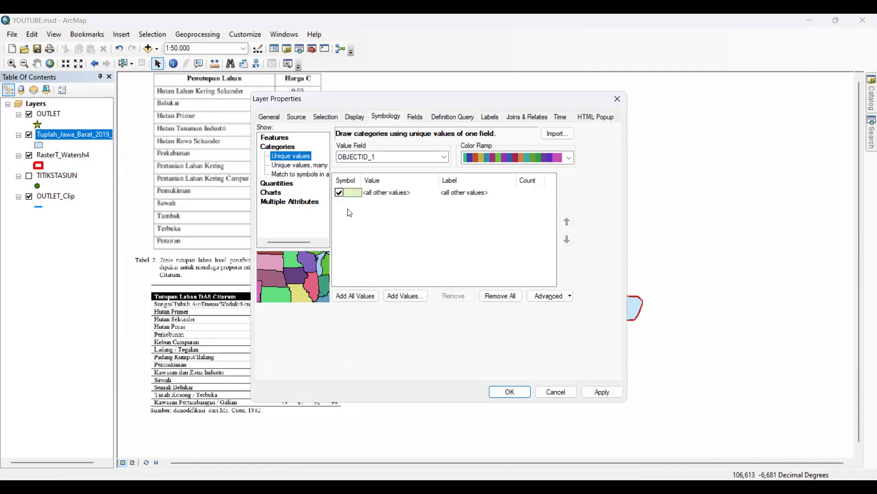
{"action": "left_click", "coordinate": [382, 159]}
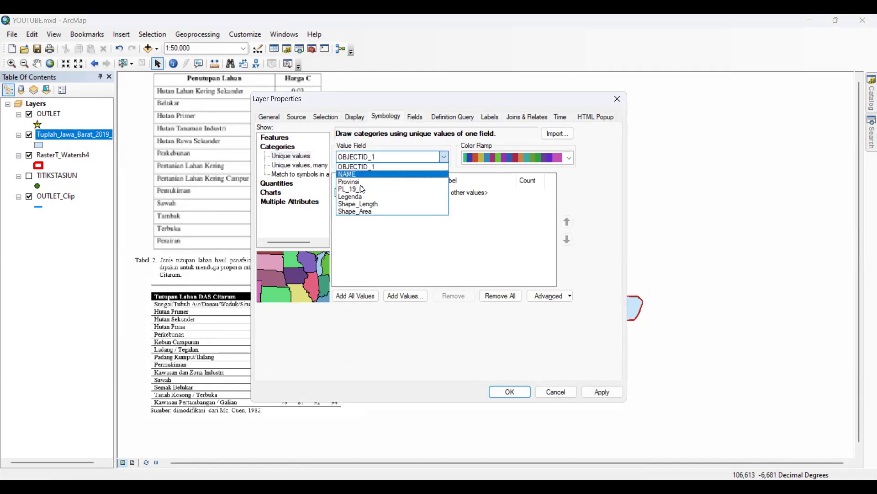
{"action": "left_click", "coordinate": [359, 197]}
{"action": "left_click", "coordinate": [355, 296]}
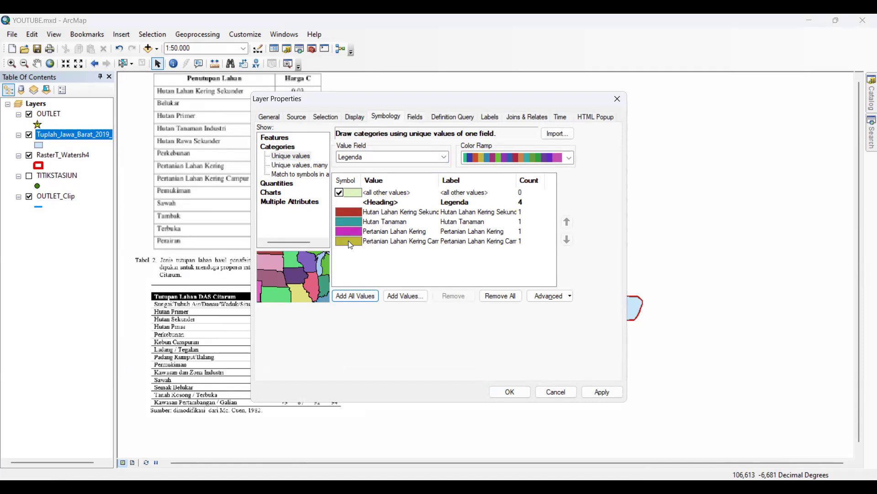
Assign the Med Green symbol to the Hutan Lahan Kering Sekunder class and the Green symbol to Hutan Tanaman
{"action": "double_click", "coordinate": [355, 212]}
{"action": "mouse_move", "coordinate": [477, 213]}
{"action": "left_mouse_down"}
{"action": "mouse_move", "coordinate": [472, 314]}
{"action": "mouse_move", "coordinate": [472, 199]}
{"action": "mouse_move", "coordinate": [485, 365]}
{"action": "mouse_move", "coordinate": [483, 262]}
{"action": "left_mouse_up"}
{"action": "left_click", "coordinate": [321, 278]}
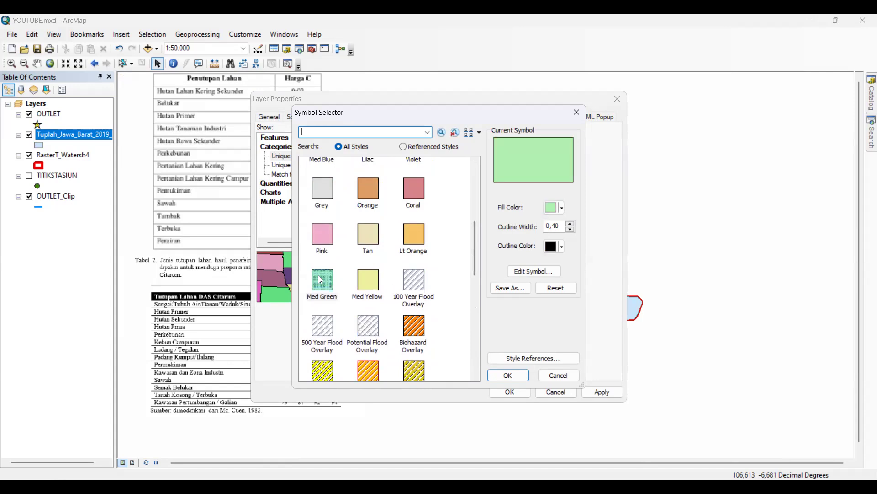
{"action": "left_click", "coordinate": [514, 374]}
{"action": "left_click", "coordinate": [346, 222]}
{"action": "double_click", "coordinate": [346, 223]}
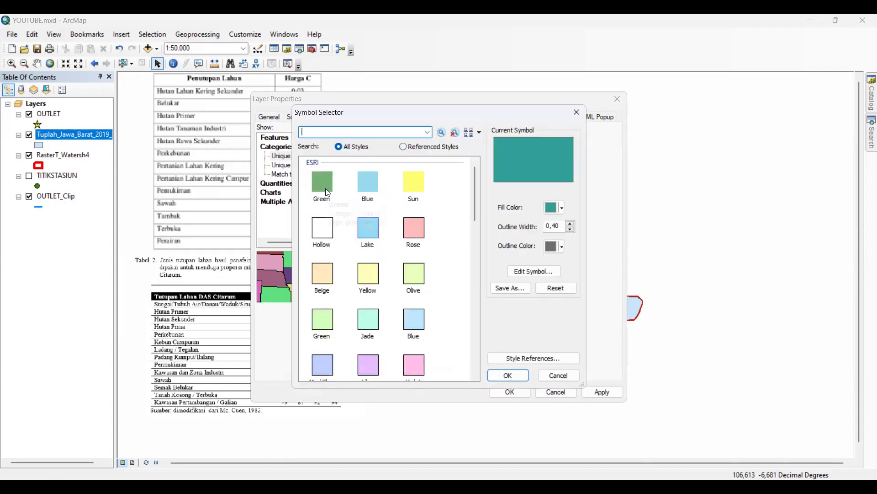
{"action": "scroll", "coordinate": [380, 325], "scroll_direction": "down", "scroll_amount": 3}
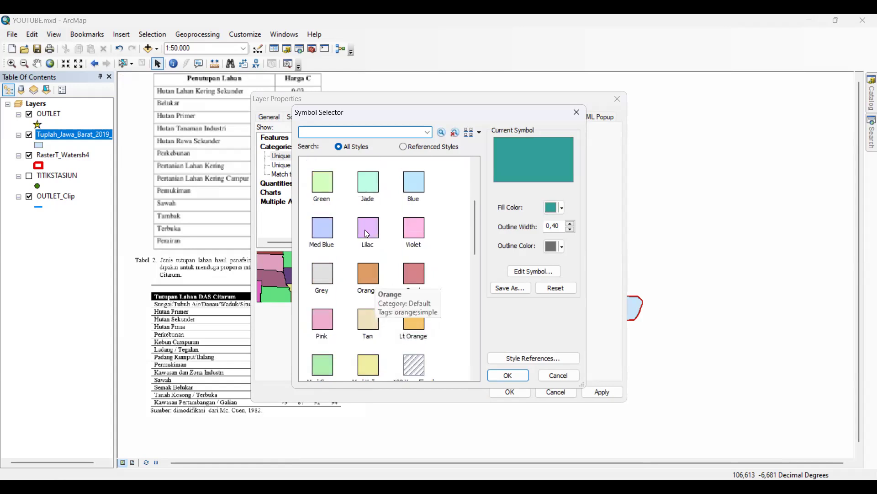
{"action": "left_click", "coordinate": [322, 183]}
{"action": "left_click", "coordinate": [506, 373]}
Assign the Cropland symbol to the Pertanian Lahan Kering class
{"action": "double_click", "coordinate": [344, 235]}
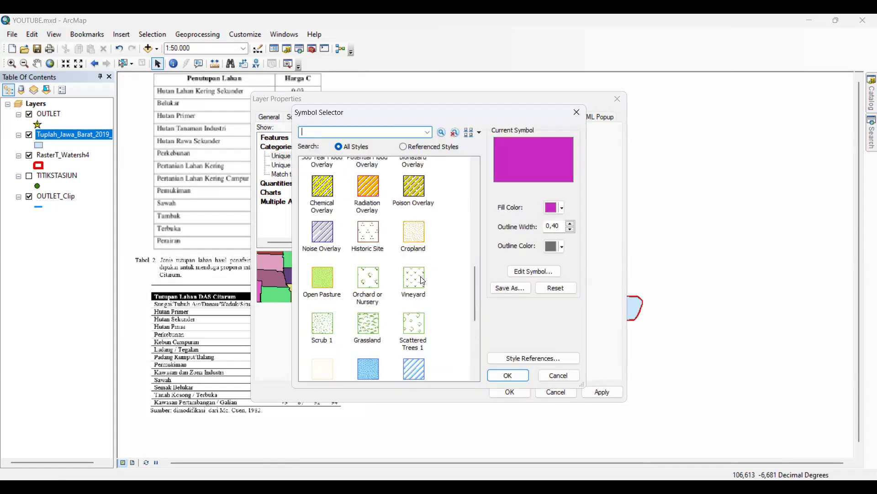
{"action": "left_click", "coordinate": [419, 239]}
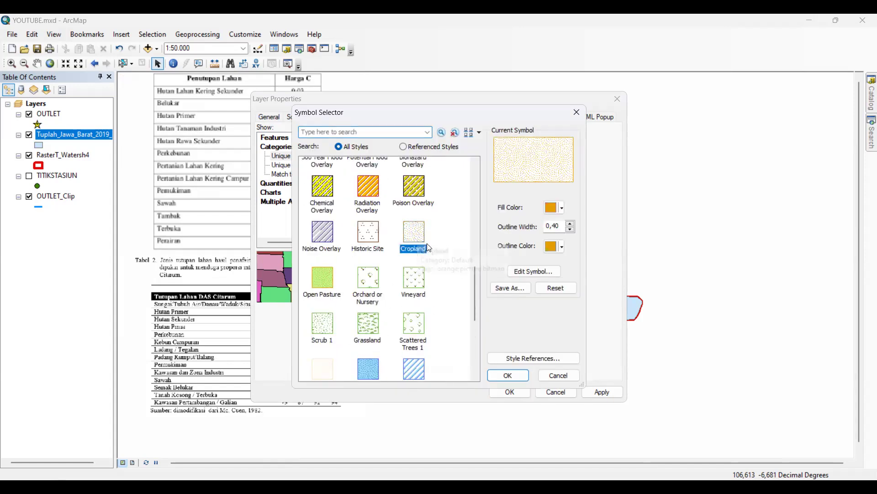
{"action": "left_click", "coordinate": [522, 376]}
Give the Pertanian Lahan Kering Campur class the Cropland symbol with a blue fill, and apply the layer symbology
{"action": "left_click", "coordinate": [349, 242]}
{"action": "double_click", "coordinate": [348, 241]}
{"action": "scroll", "coordinate": [387, 270], "scroll_direction": "down", "scroll_amount": 5}
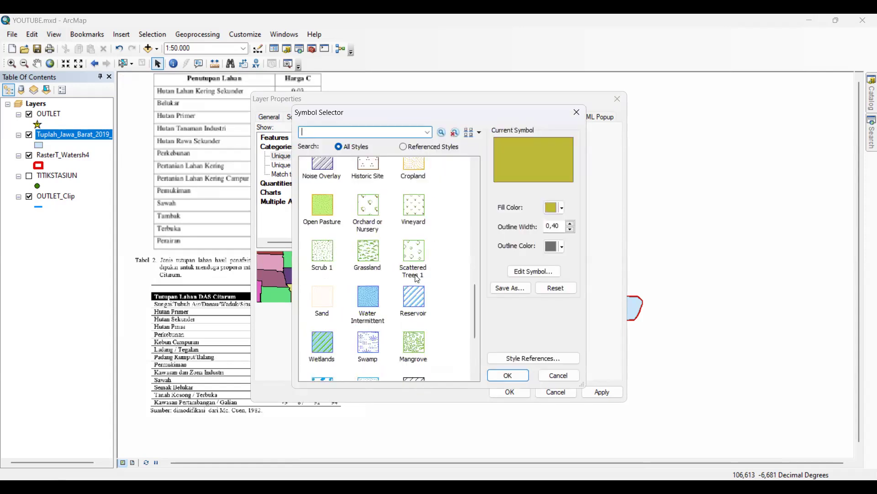
{"action": "left_click", "coordinate": [414, 176]}
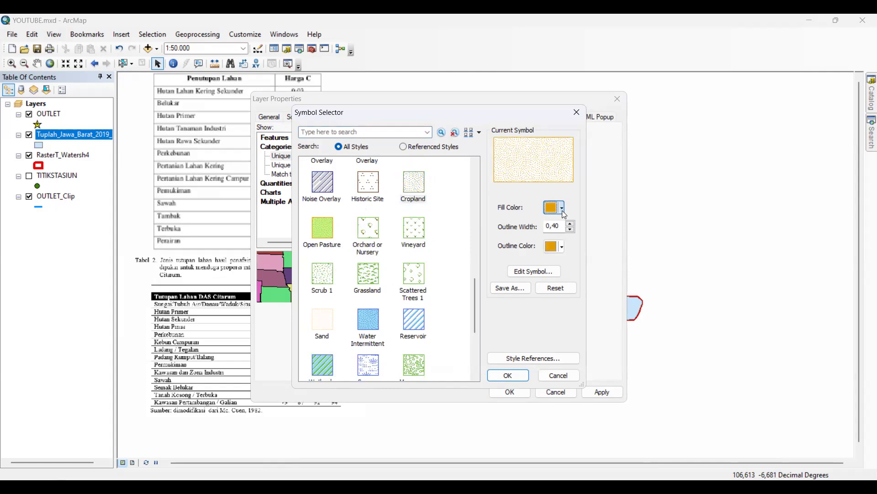
{"action": "left_click", "coordinate": [562, 209]}
{"action": "left_click", "coordinate": [642, 263]}
{"action": "left_click", "coordinate": [522, 376]}
{"action": "left_click", "coordinate": [606, 393]}
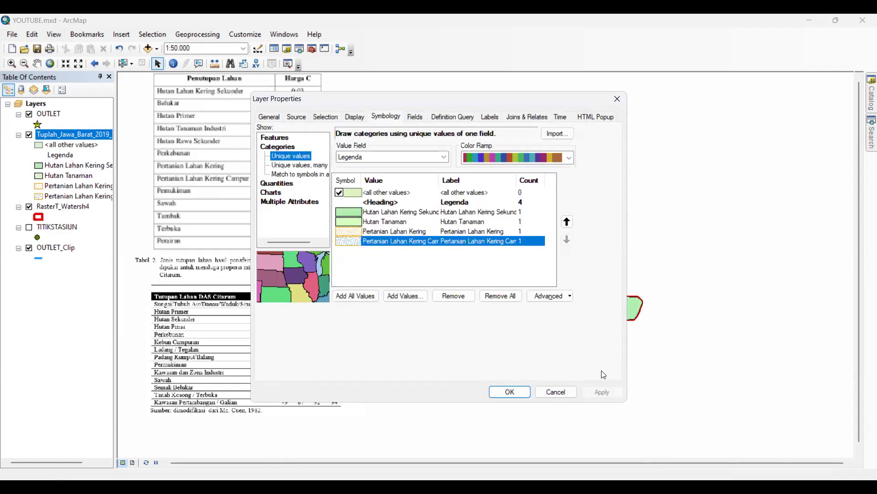
{"action": "key", "text": "Return"}
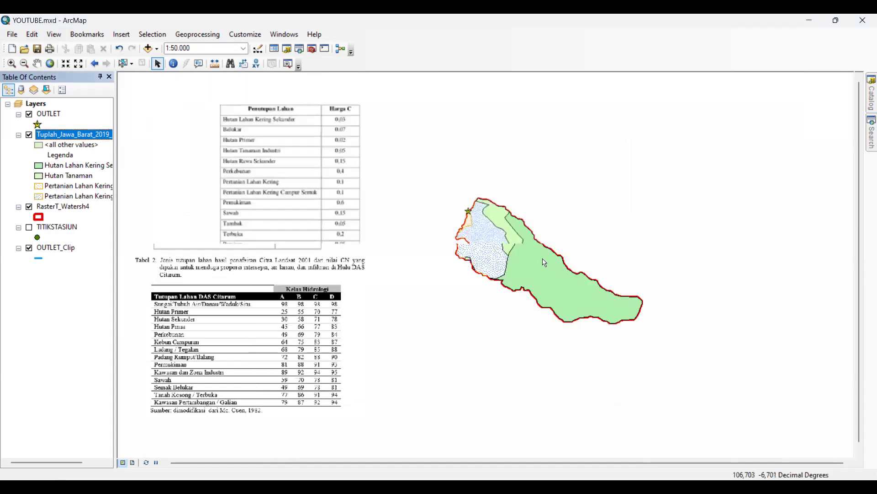
Open the attribute table of the Tuplah_Jawa_Barat_2019_Clip layer and widen its window to show all columns
{"action": "scroll", "coordinate": [544, 261], "scroll_direction": "up", "scroll_amount": 1}
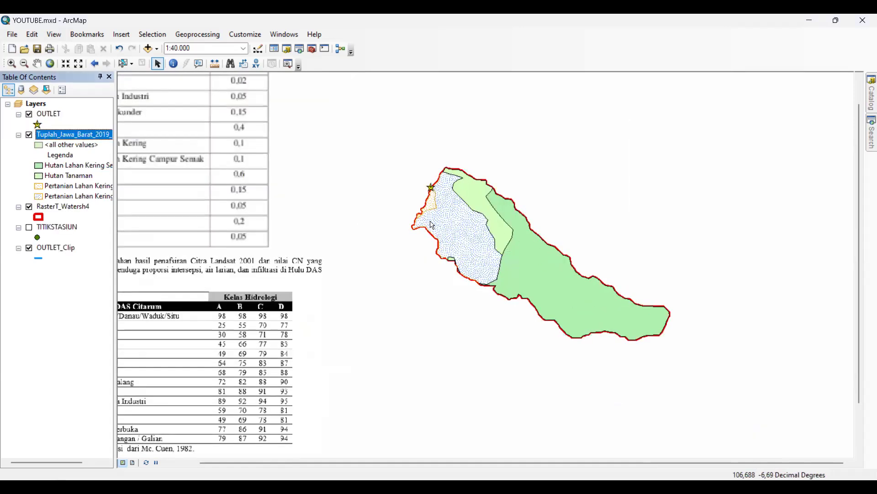
{"action": "scroll", "coordinate": [482, 231], "scroll_direction": "down", "scroll_amount": 1}
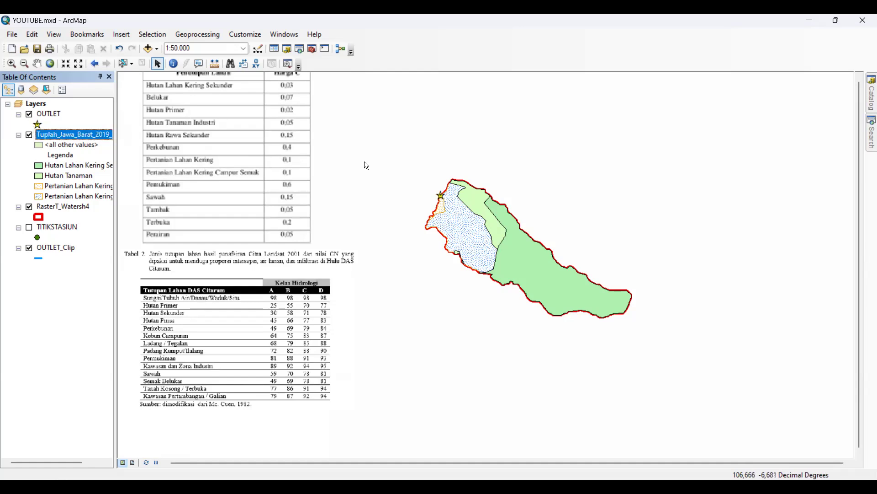
{"action": "left_click_drag", "start_coordinate": [369, 154], "coordinate": [393, 177]}
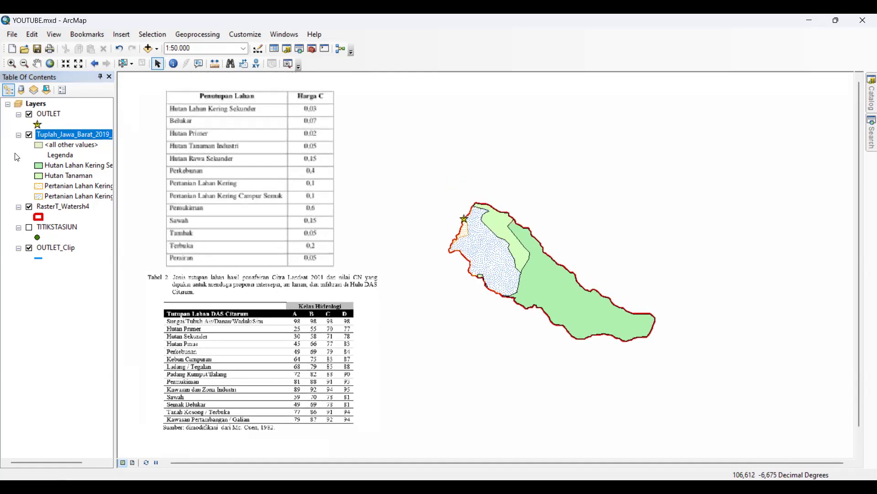
{"action": "right_click", "coordinate": [82, 136]}
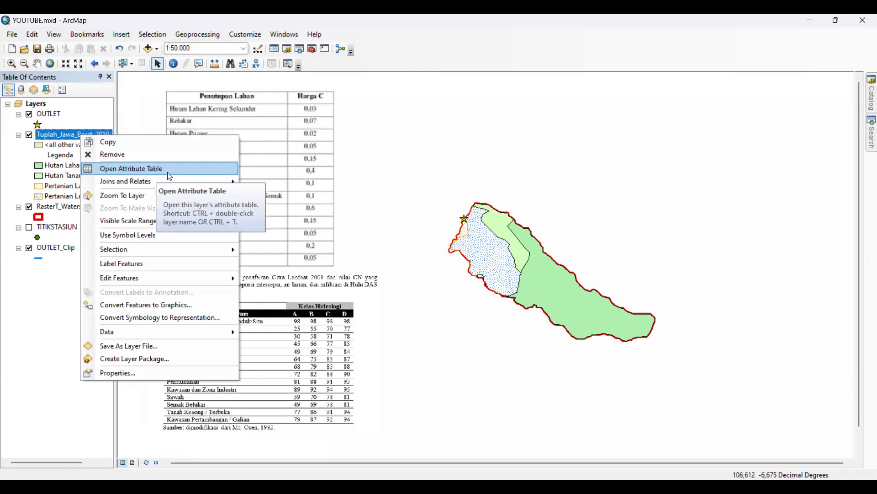
{"action": "left_click", "coordinate": [151, 169]}
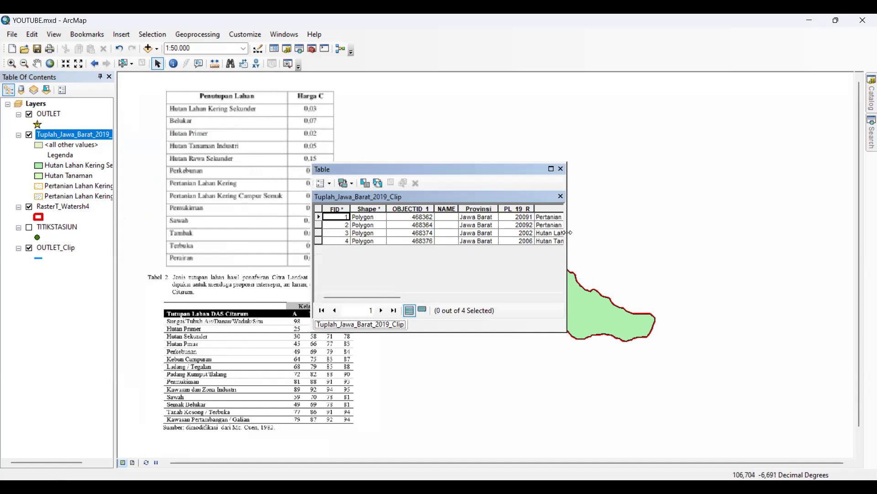
{"action": "left_click_drag", "start_coordinate": [568, 233], "coordinate": [791, 232]}
Add a field named LUAS of type Double to the clipped land cover table
{"action": "left_click", "coordinate": [324, 183]}
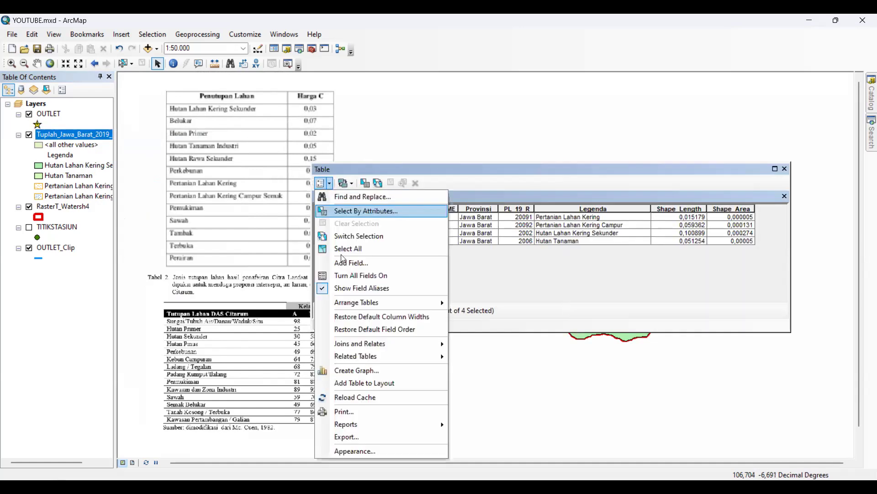
{"action": "left_click", "coordinate": [347, 264]}
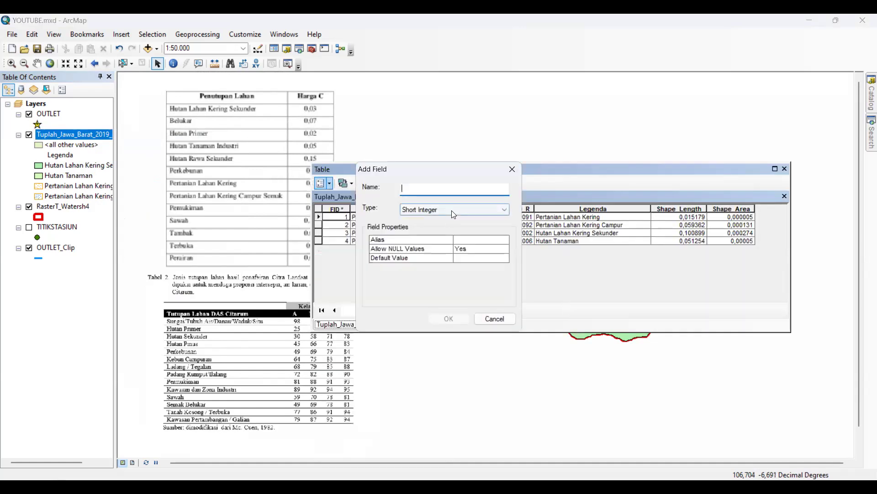
{"action": "left_click", "coordinate": [451, 210]}
{"action": "left_click", "coordinate": [439, 243]}
{"action": "left_click", "coordinate": [454, 189]}
{"action": "type", "text": "L"}
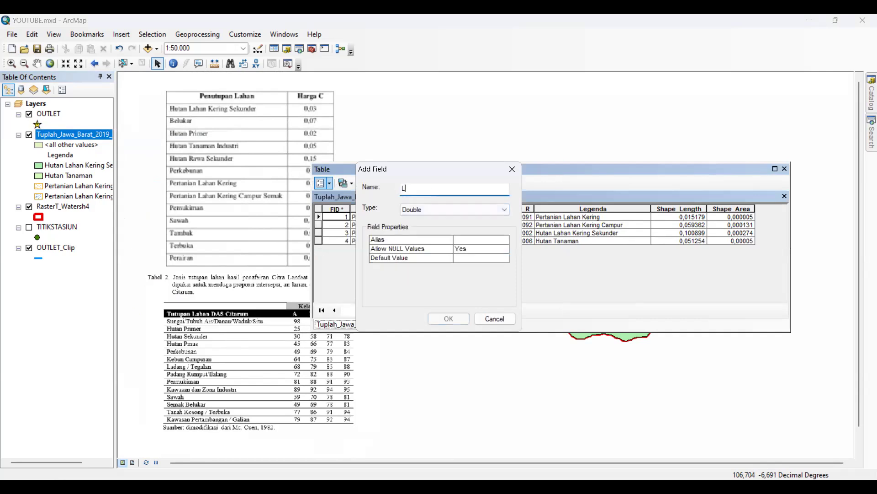
{"action": "type", "text": "AUAS"}
{"action": "left_click", "coordinate": [449, 319]}
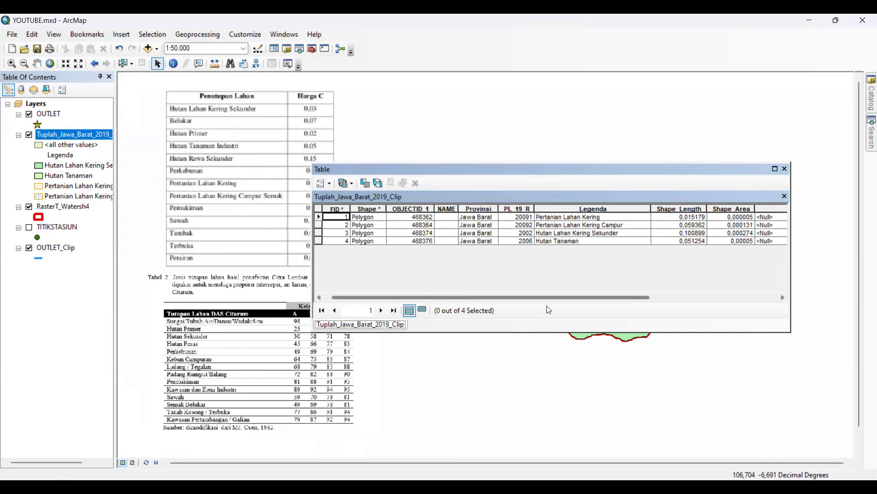
Add a field named PERSENTASE of type Double to the land cover table
{"action": "left_click", "coordinate": [328, 188]}
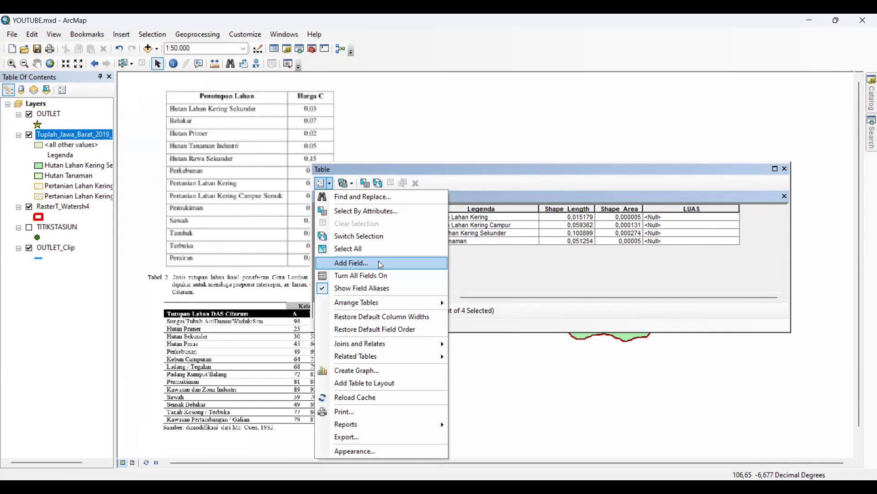
{"action": "left_click", "coordinate": [382, 265]}
{"action": "type", "text": "pl"}
{"action": "key", "text": "BackSpace"}
{"action": "key", "text": "BackSpace"}
{"action": "type", "text": "PERSENTASE"}
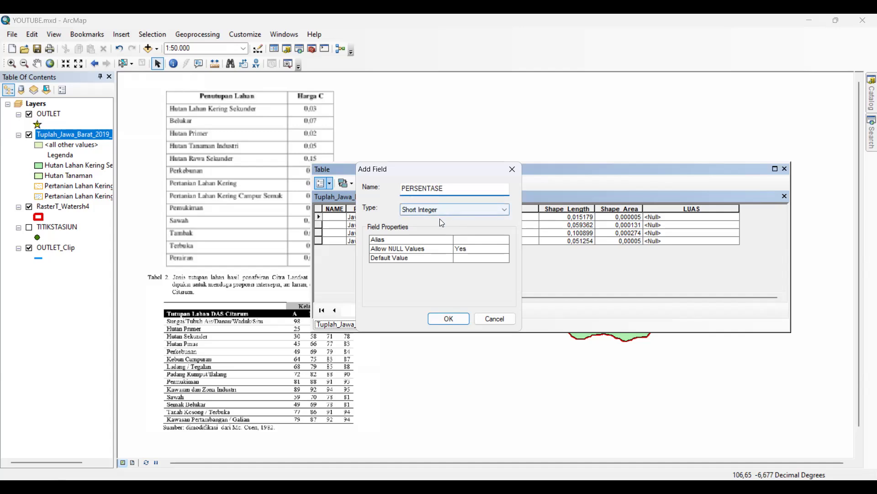
{"action": "left_click", "coordinate": [441, 210]}
{"action": "left_click", "coordinate": [441, 242]}
{"action": "left_click", "coordinate": [448, 319]}
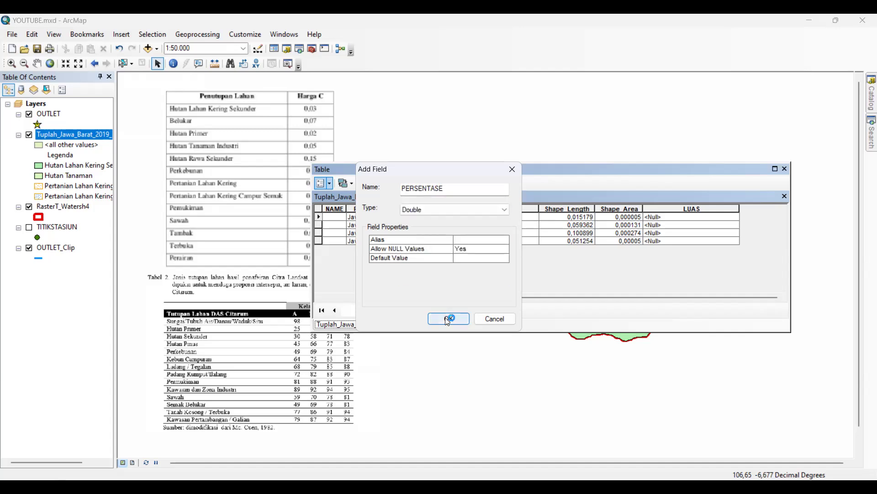
Add a field named NilaiC of type Short Integer to the land cover table
{"action": "left_click", "coordinate": [329, 183]}
{"action": "type", "text": "nILA"}
{"action": "key", "text": "BackSpace"}
{"action": "key", "text": "BackSpace"}
{"action": "key", "text": "BackSpace"}
{"action": "key", "text": "BackSpace"}
{"action": "type", "text": "Nila"}
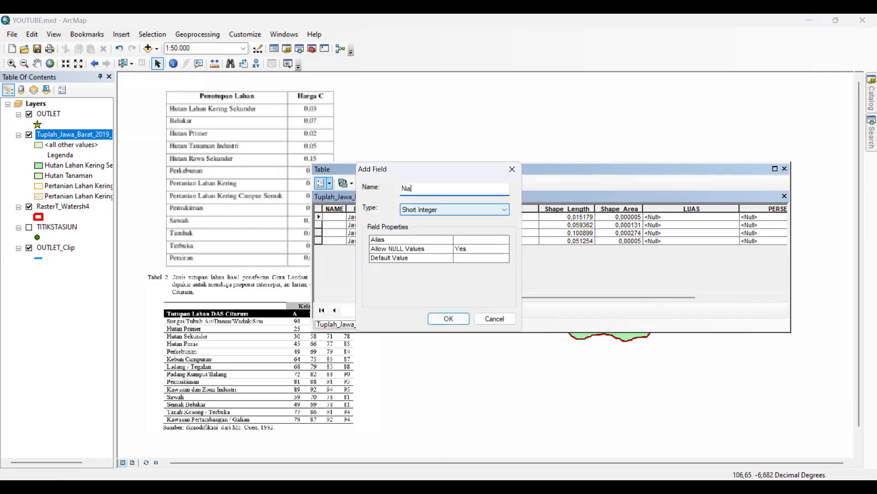
{"action": "type", "text": "iC"}
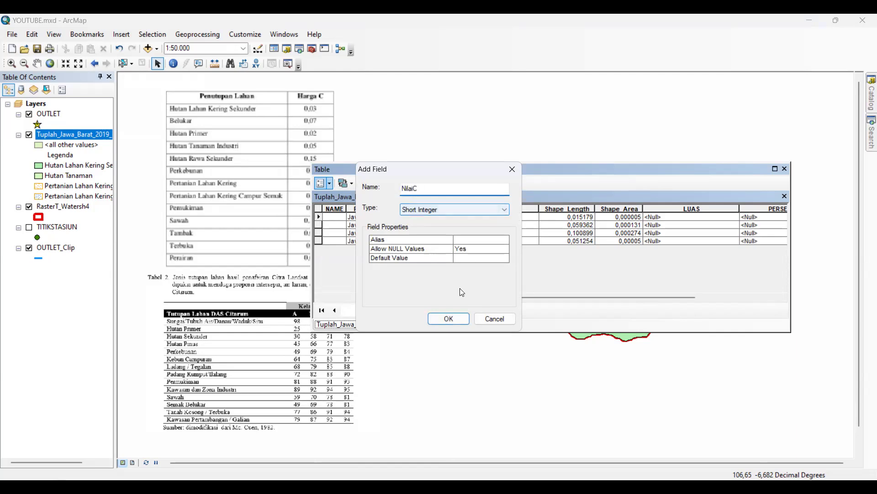
{"action": "left_click", "coordinate": [449, 319]}
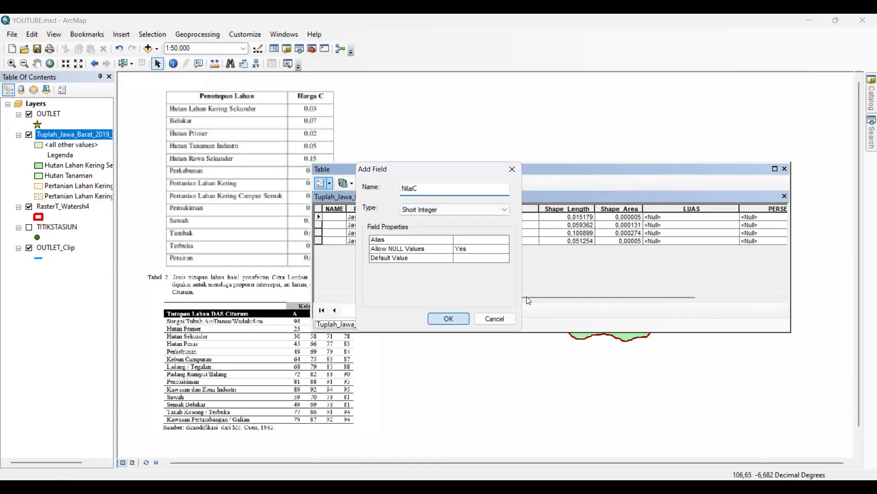
Add a field named NilaiCN of type Short Integer to the land cover table
{"action": "left_click", "coordinate": [324, 184]}
{"action": "left_click", "coordinate": [360, 263]}
{"action": "type", "text": "N"}
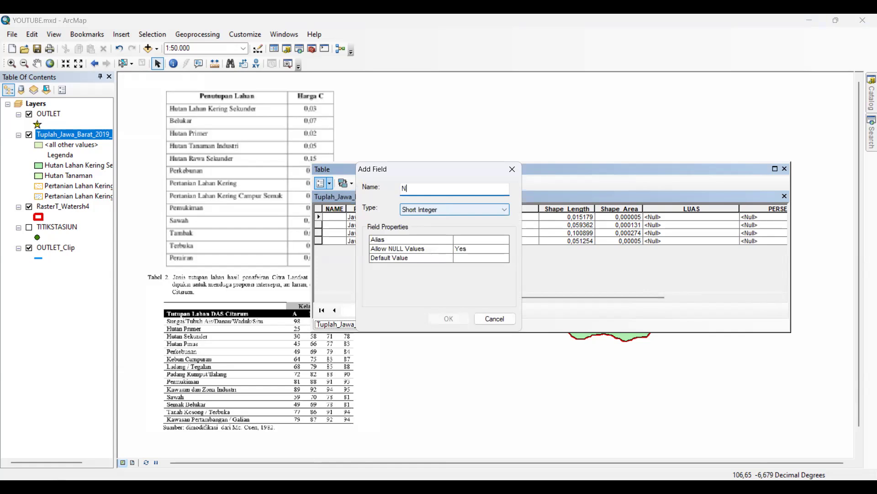
{"action": "type", "text": "ilaiCN"}
{"action": "left_click", "coordinate": [457, 318]}
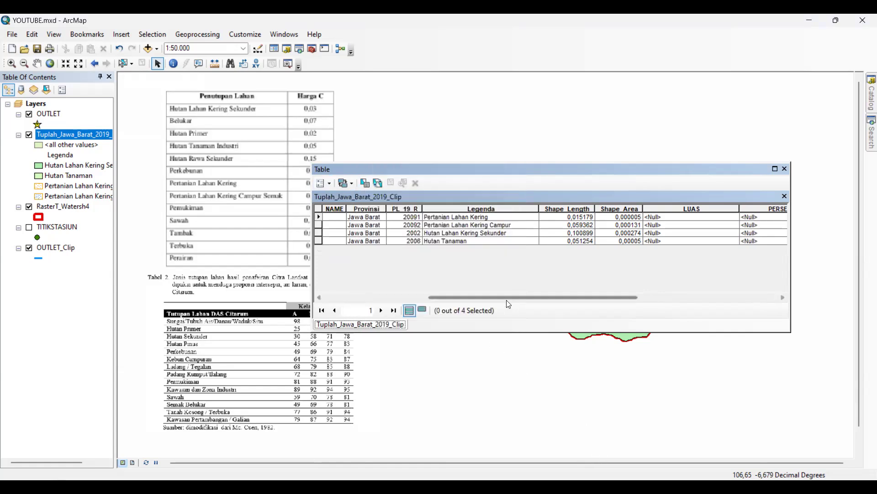
{"action": "left_click_drag", "start_coordinate": [618, 299], "coordinate": [738, 314]}
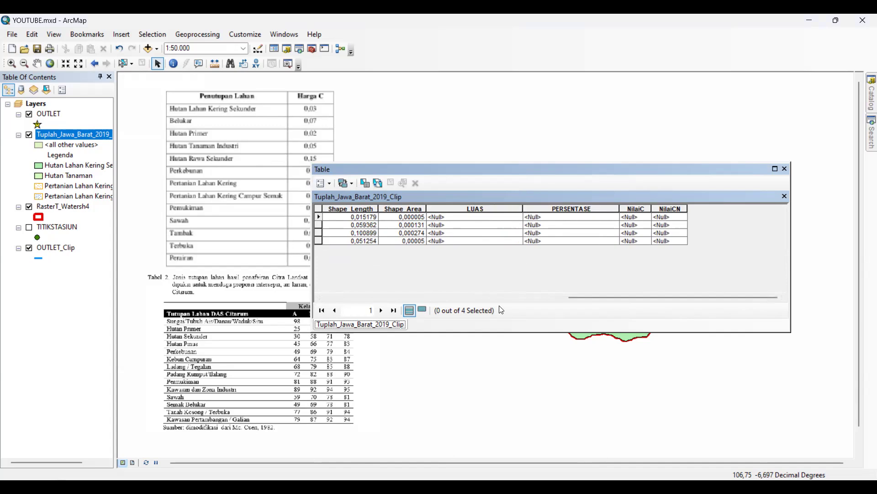
Try to calculate the LUAS field's geometry with the Area property, and close the attribute table
{"action": "left_click", "coordinate": [474, 208]}
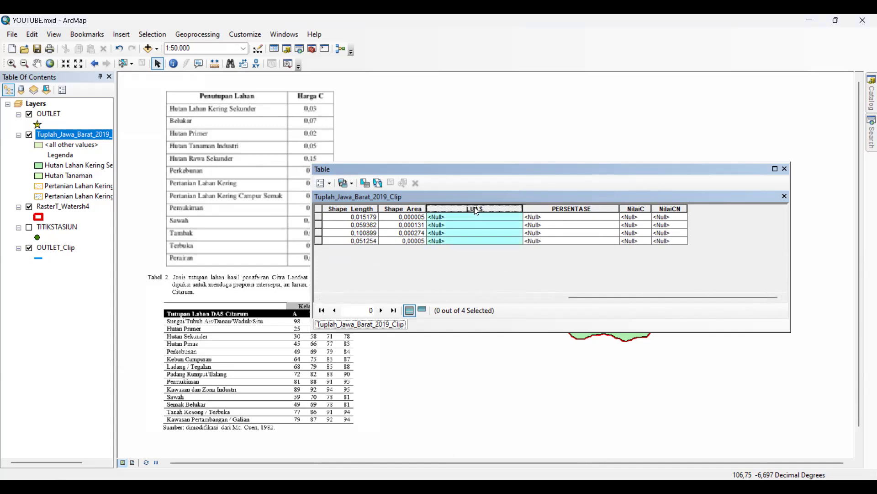
{"action": "right_click", "coordinate": [478, 211]}
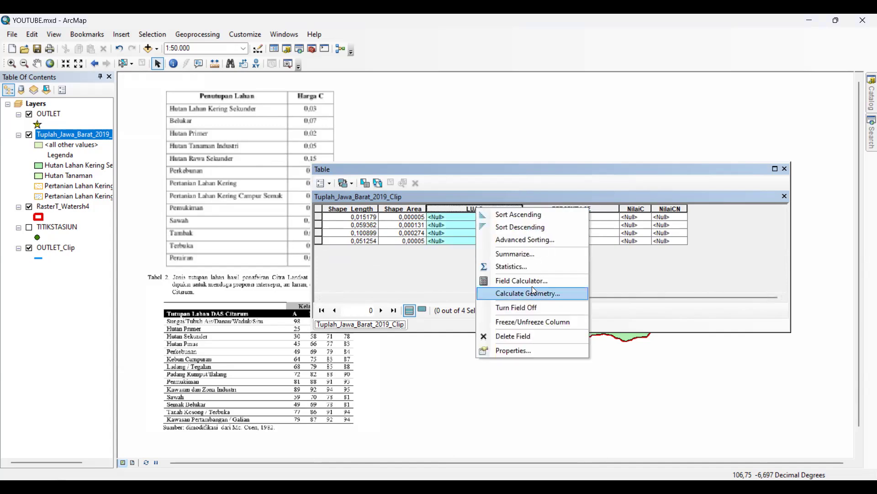
{"action": "left_click", "coordinate": [513, 292]}
{"action": "left_click", "coordinate": [449, 190]}
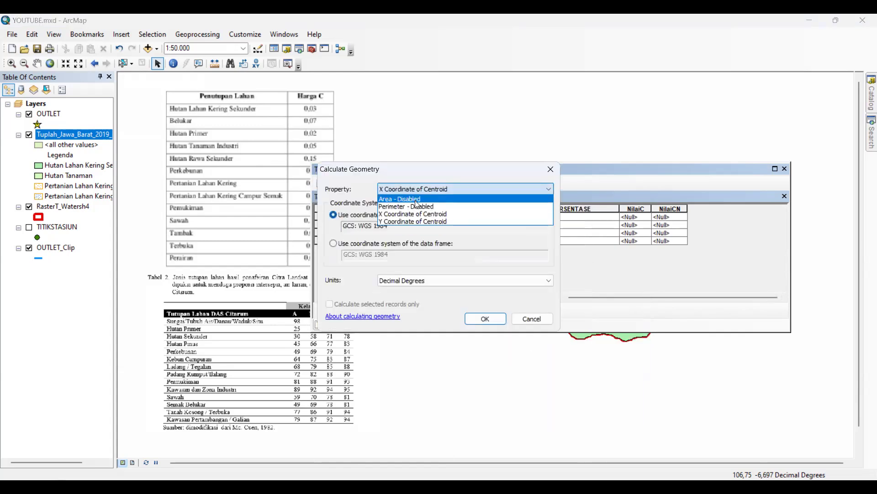
{"action": "left_click", "coordinate": [415, 200]}
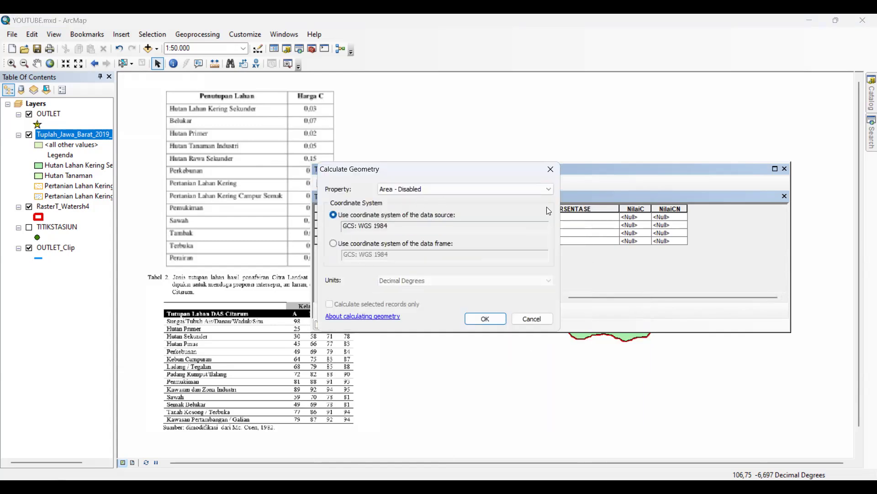
{"action": "left_click", "coordinate": [555, 171]}
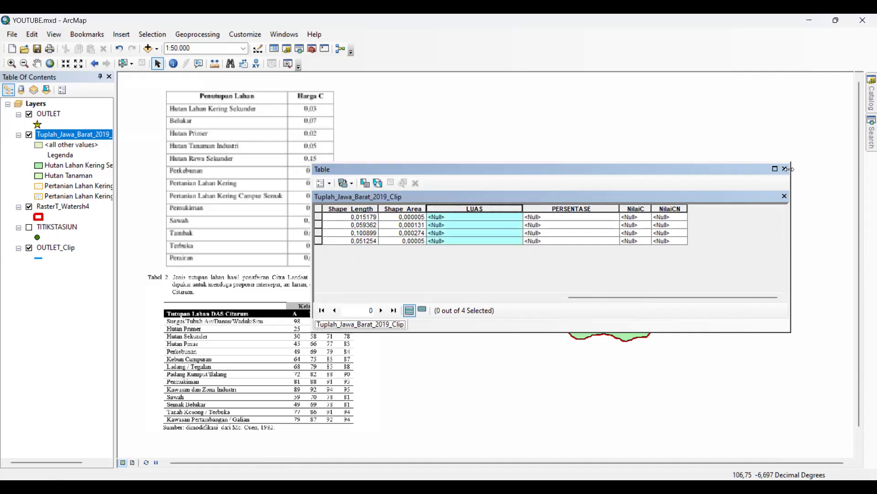
{"action": "left_click", "coordinate": [785, 169]}
Project Tuplah_Jawa_Barat_2019_Clip to WGS 1984 UTM Zone 48S with the Project (Data Management) tool, keeping the default output name
{"action": "mouse_move", "coordinate": [872, 132]}
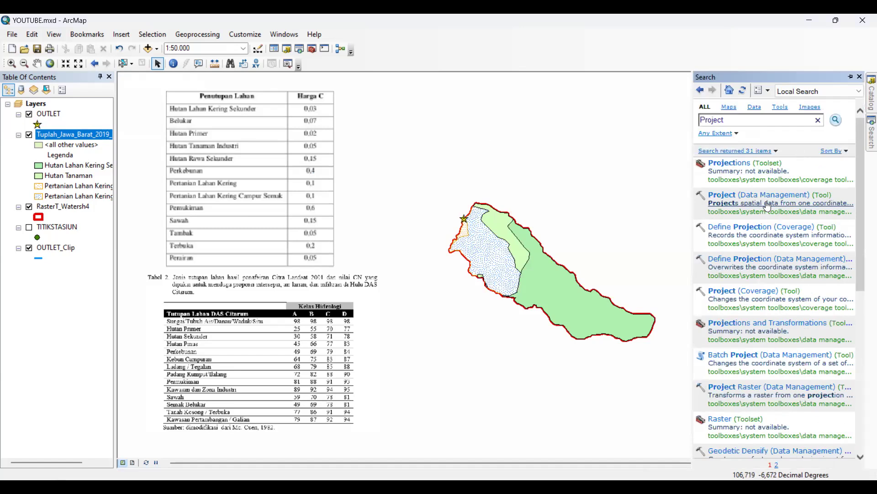
{"action": "left_click", "coordinate": [772, 193]}
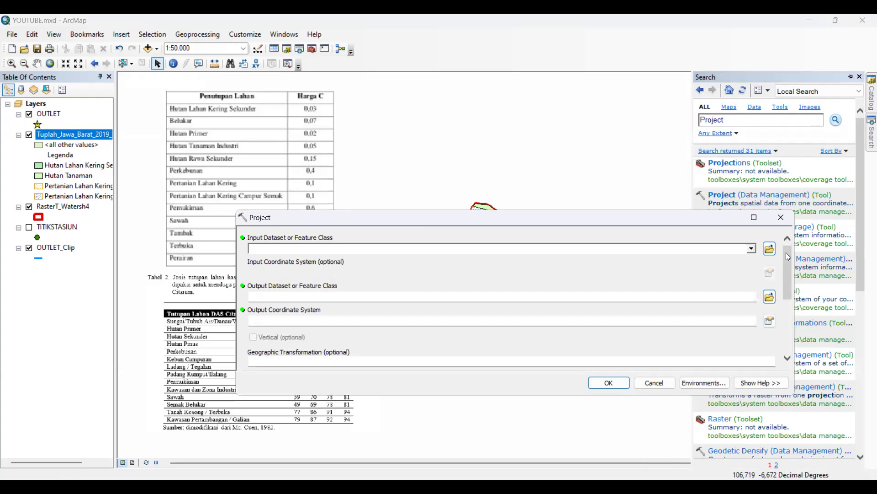
{"action": "left_click", "coordinate": [751, 249]}
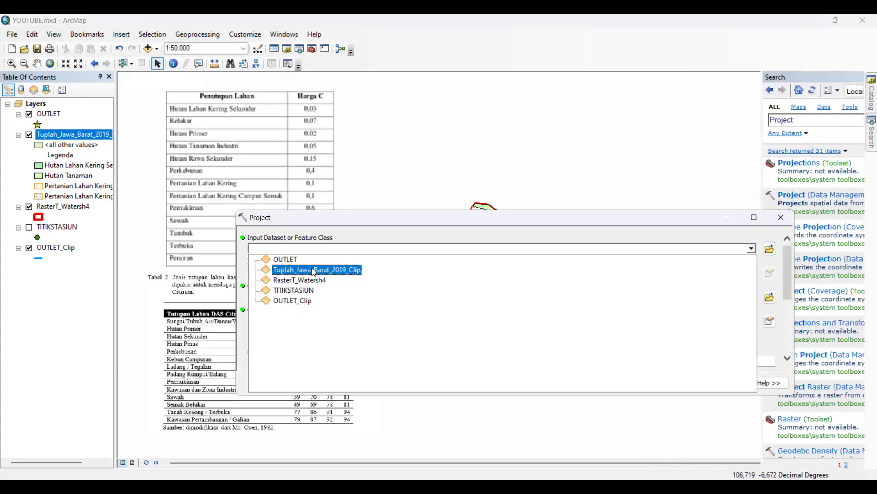
{"action": "left_click", "coordinate": [314, 270]}
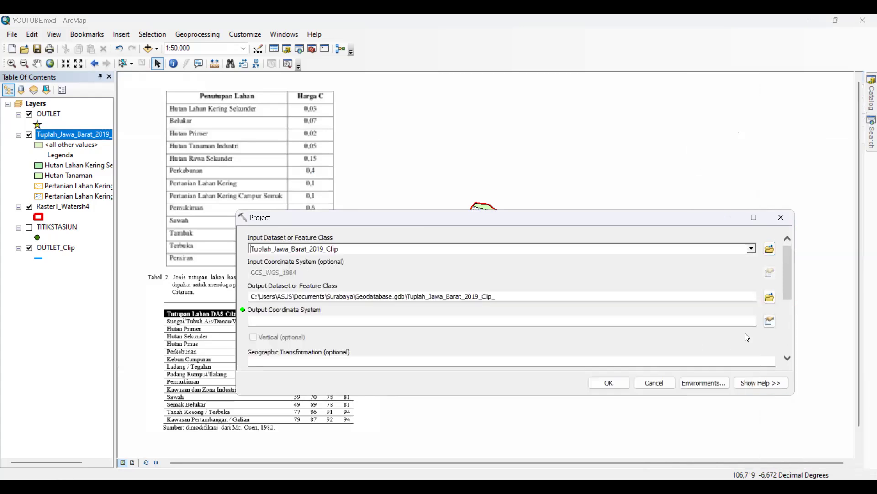
{"action": "left_click", "coordinate": [770, 322]}
{"action": "left_click", "coordinate": [497, 230]}
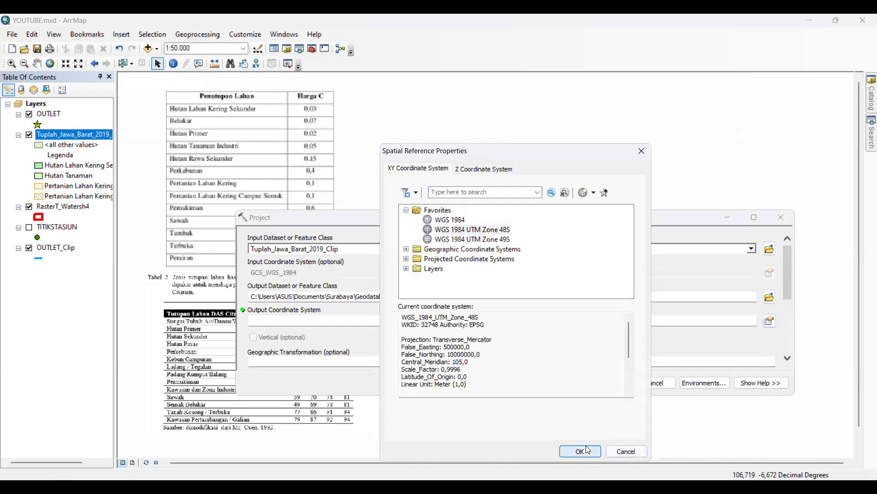
{"action": "left_click", "coordinate": [588, 450]}
{"action": "left_click", "coordinate": [610, 384]}
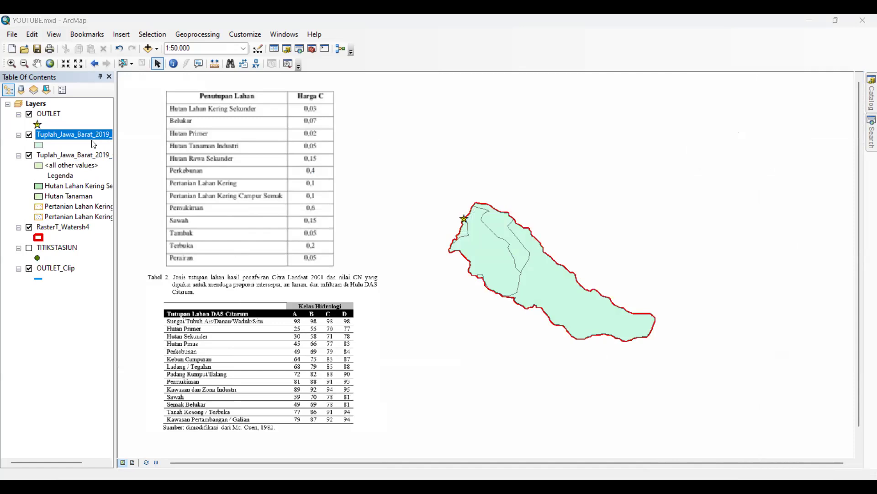
Hide the unprojected clip layer, and calculate the projected layer's LUAS field as Area in square meters
{"action": "left_click", "coordinate": [29, 155]}
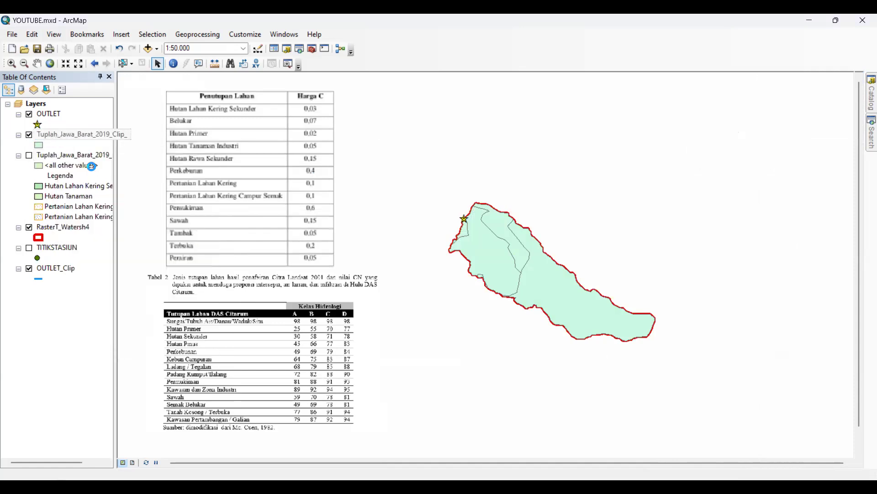
{"action": "left_click_drag", "start_coordinate": [592, 298], "coordinate": [731, 298]}
{"action": "left_click", "coordinate": [526, 208]}
{"action": "right_click", "coordinate": [525, 208]}
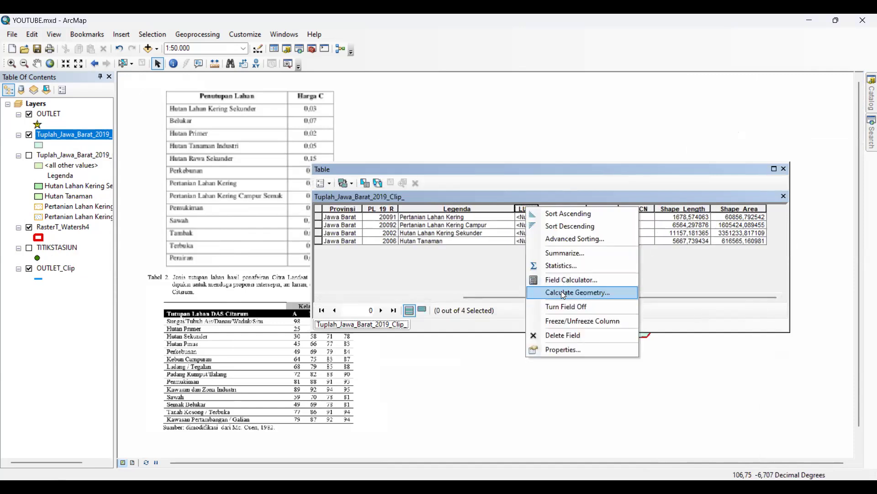
{"action": "left_click", "coordinate": [563, 293]}
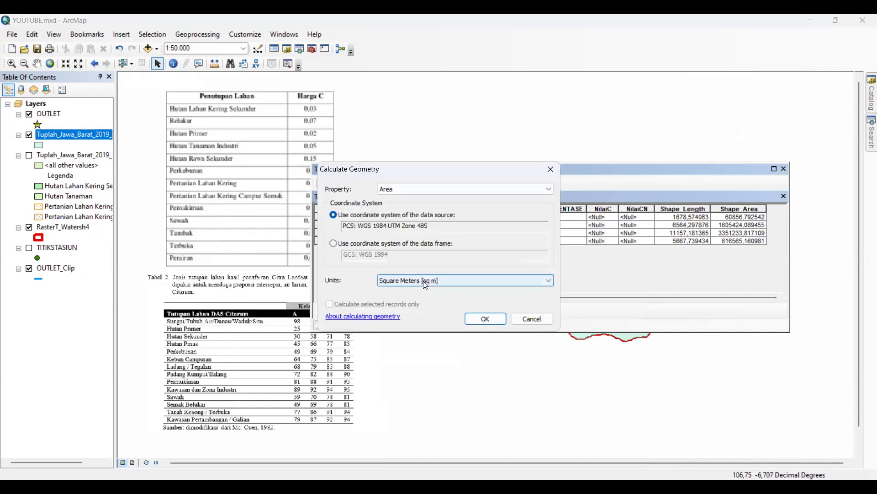
{"action": "left_click", "coordinate": [479, 317]}
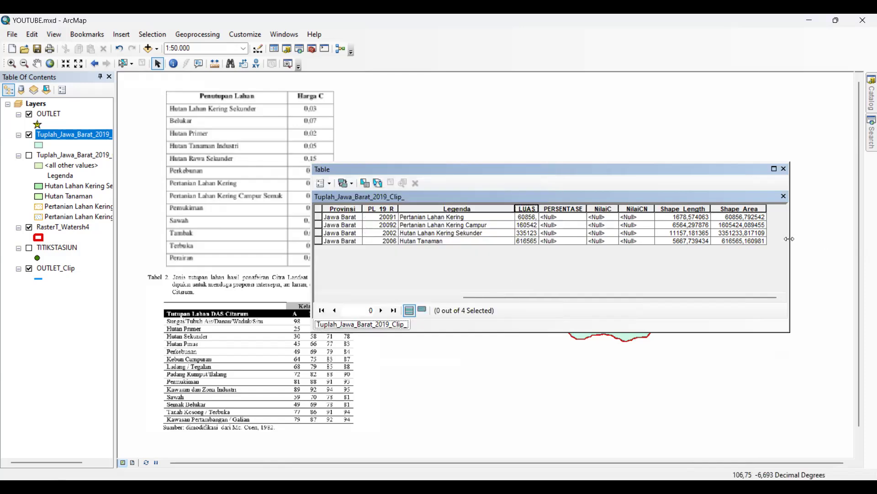
{"action": "left_click_drag", "start_coordinate": [790, 238], "coordinate": [840, 238]}
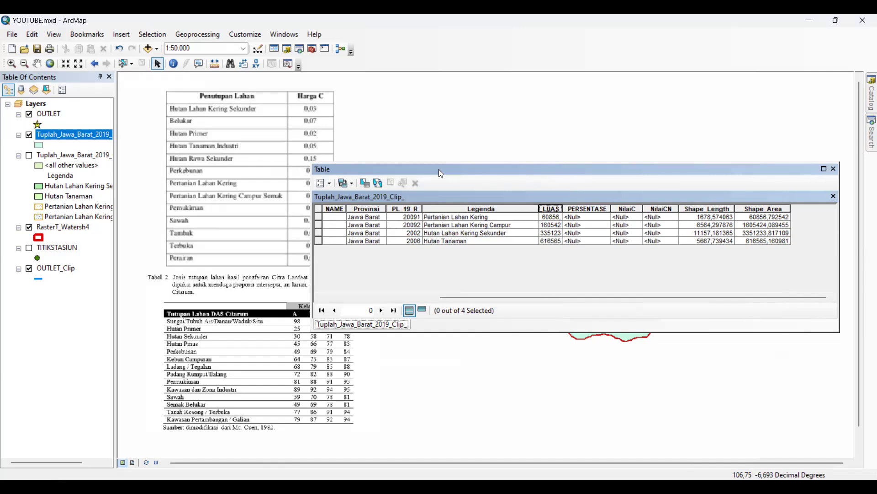
{"action": "left_click_drag", "start_coordinate": [439, 170], "coordinate": [293, 169]}
{"action": "left_click", "coordinate": [434, 209]}
{"action": "right_click", "coordinate": [434, 208]}
{"action": "left_click", "coordinate": [402, 226]}
{"action": "left_click", "coordinate": [446, 223]}
{"action": "left_click", "coordinate": [453, 215]}
{"action": "left_click", "coordinate": [453, 208]}
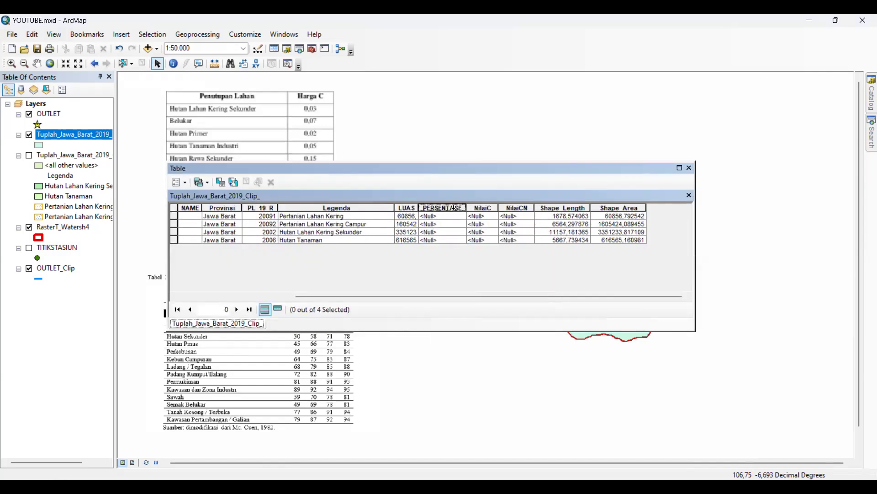
{"action": "right_click", "coordinate": [454, 208]}
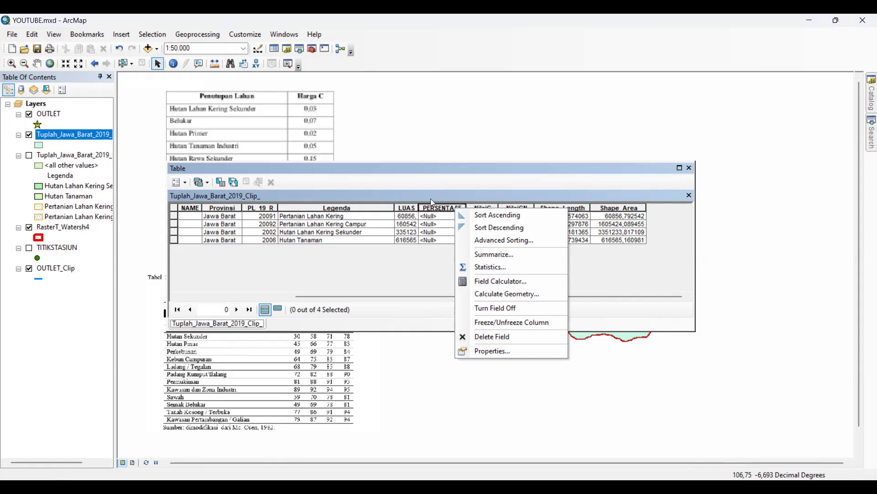
{"action": "left_click", "coordinate": [518, 282]}
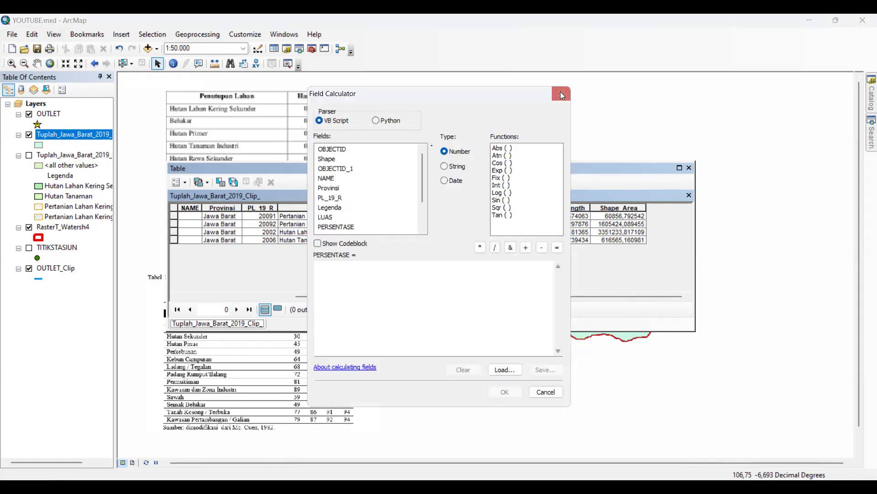
{"action": "left_click", "coordinate": [561, 93]}
View the statistics of the LUAS field, copy its Sum value and close the statistics
{"action": "right_click", "coordinate": [409, 209]}
{"action": "left_click", "coordinate": [437, 270]}
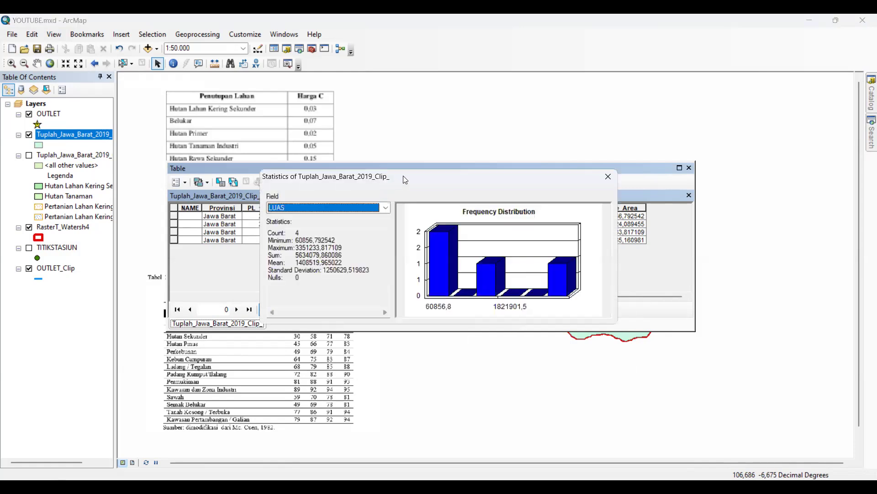
{"action": "left_click_drag", "start_coordinate": [404, 175], "coordinate": [536, 219]}
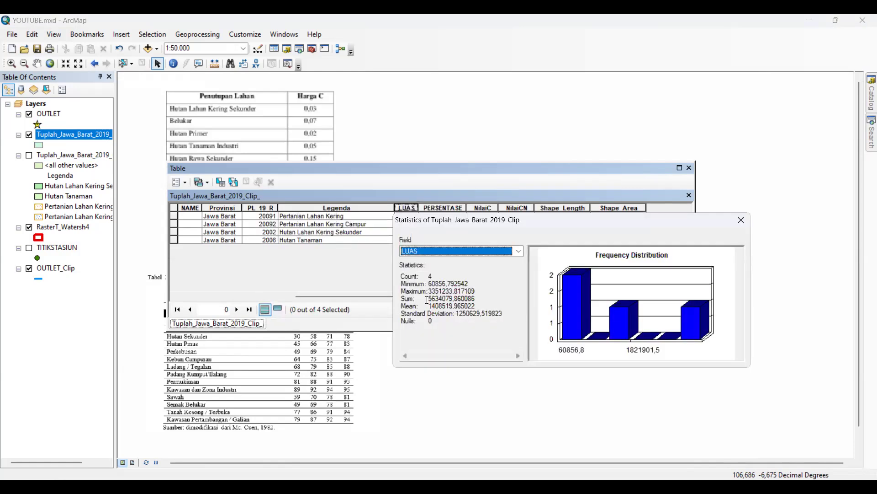
{"action": "left_click_drag", "start_coordinate": [428, 300], "coordinate": [482, 299]}
{"action": "key", "text": "ctrl+c"}
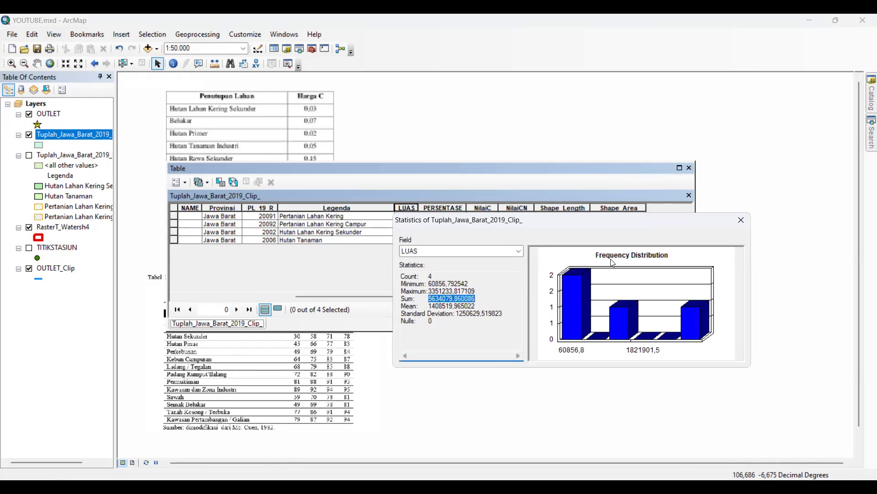
{"action": "left_click", "coordinate": [737, 224]}
Try to calculate the PERSENTASE field with the Field Calculator as [LUAS] / 5634079,860086
{"action": "left_click", "coordinate": [447, 208]}
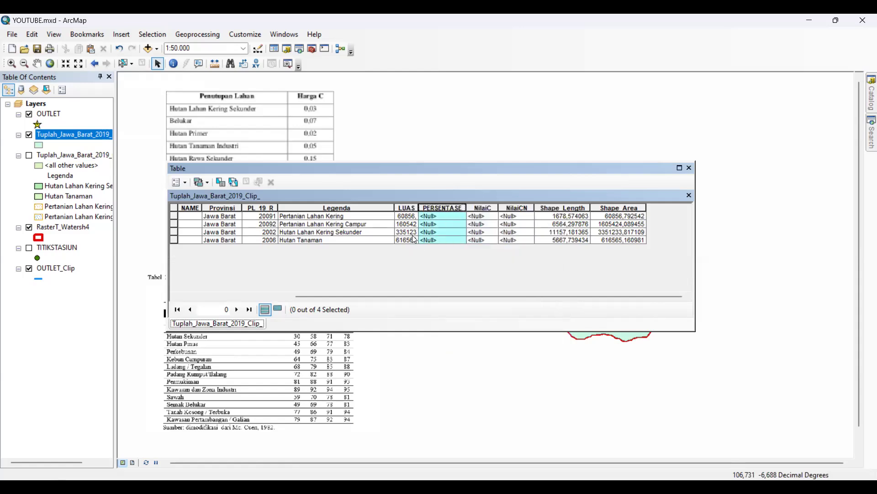
{"action": "right_click", "coordinate": [453, 210]}
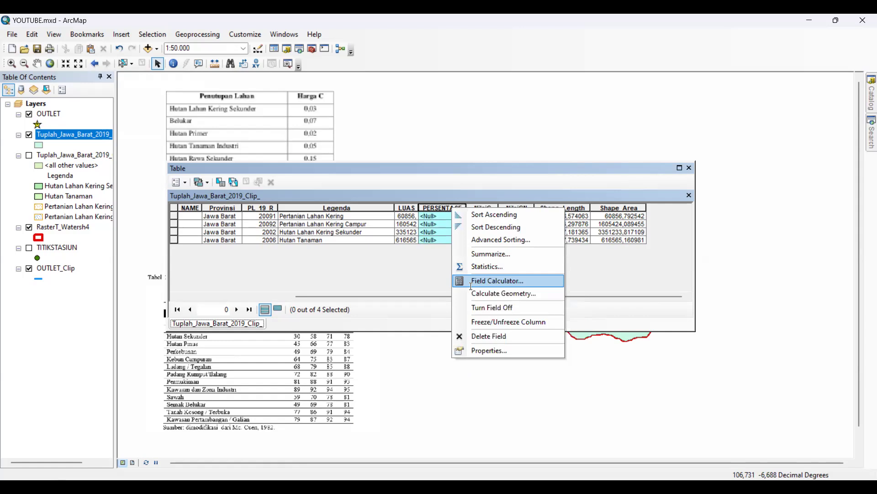
{"action": "left_click", "coordinate": [471, 285]}
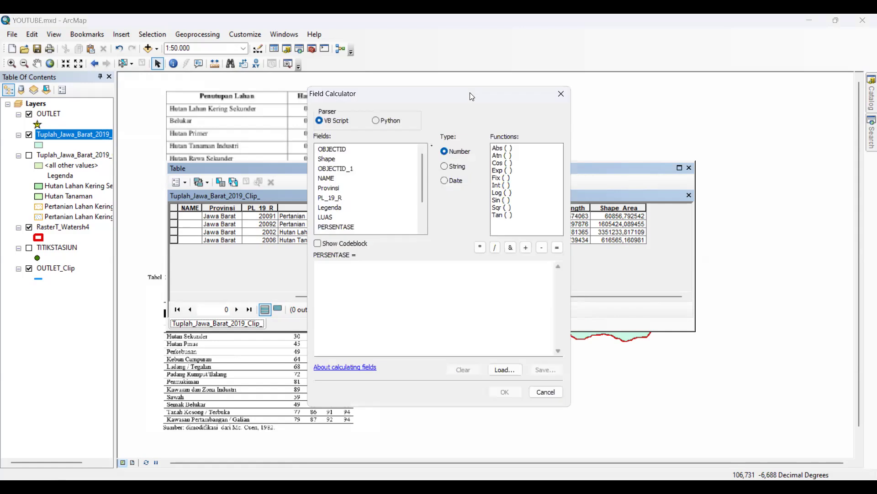
{"action": "left_click_drag", "start_coordinate": [457, 94], "coordinate": [657, 152]}
{"action": "double_click", "coordinate": [526, 274]}
{"action": "left_click", "coordinate": [695, 304]}
{"action": "key", "text": "ctrl+v"}
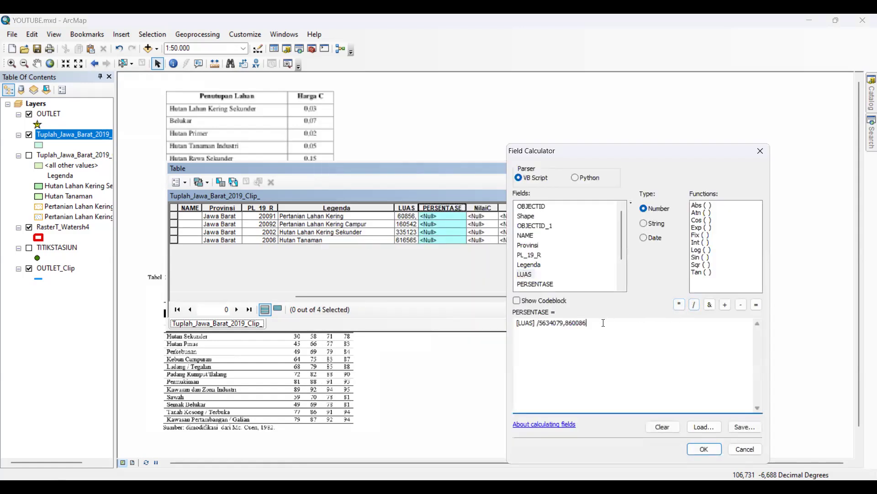
{"action": "left_click", "coordinate": [540, 322]}
{"action": "left_click", "coordinate": [706, 449]}
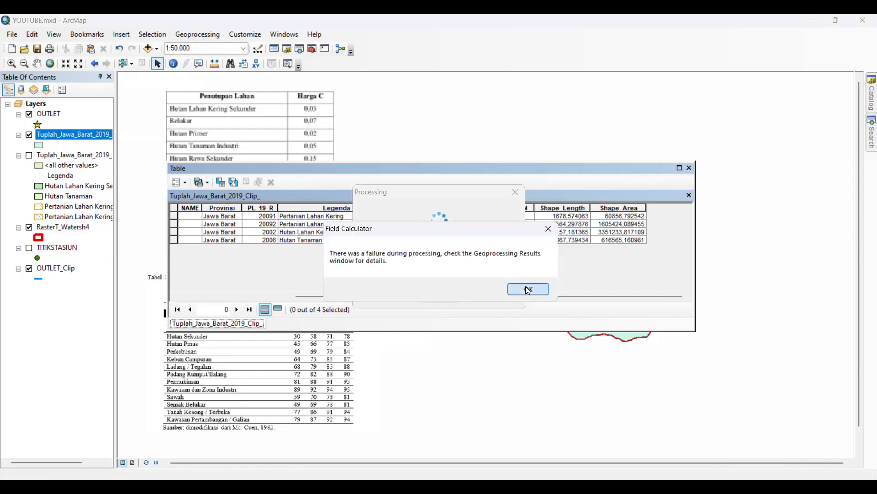
{"action": "left_click", "coordinate": [528, 289]}
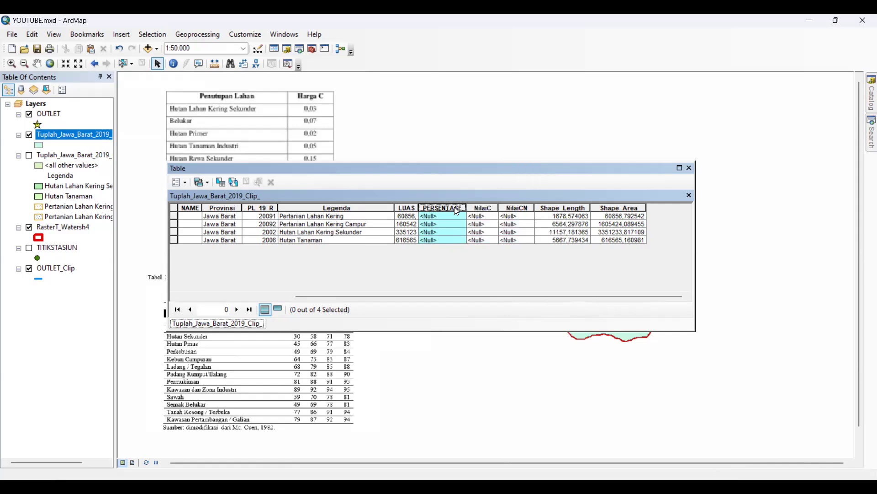
Remove the decimals from the divisor and calculate the PERSENTASE field as [LUAS] / 5634079
{"action": "right_click", "coordinate": [457, 211]}
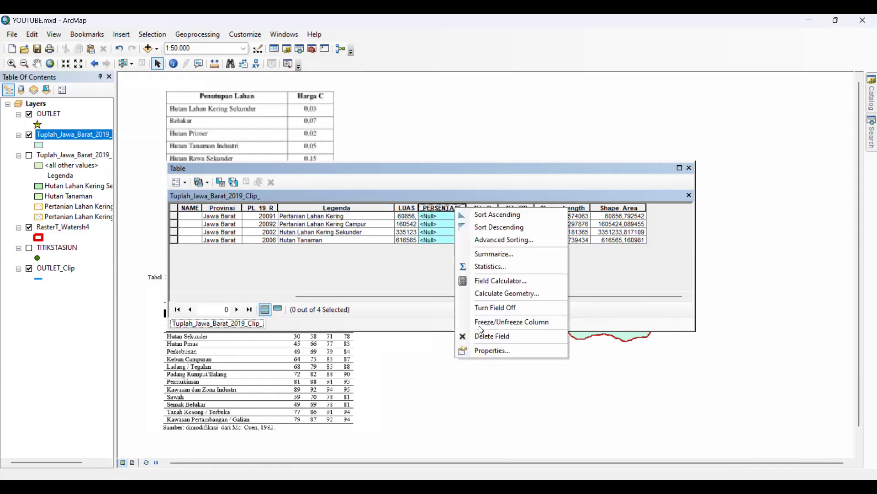
{"action": "left_click", "coordinate": [501, 282]}
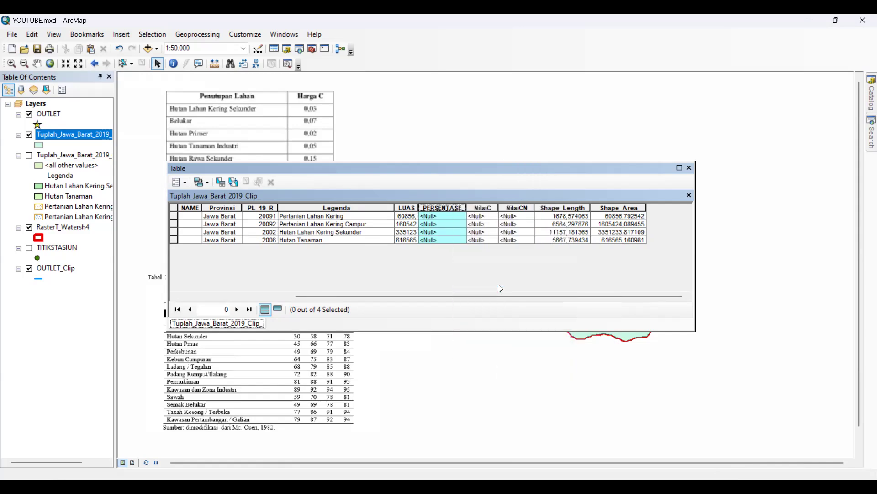
{"action": "left_click_drag", "start_coordinate": [389, 266], "coordinate": [367, 269]}
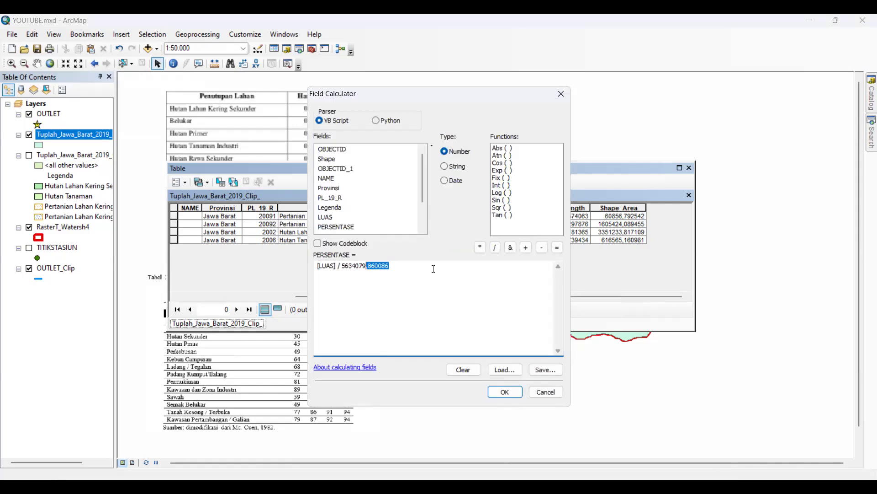
{"action": "key", "text": "BackSpace"}
{"action": "left_click", "coordinate": [505, 392]}
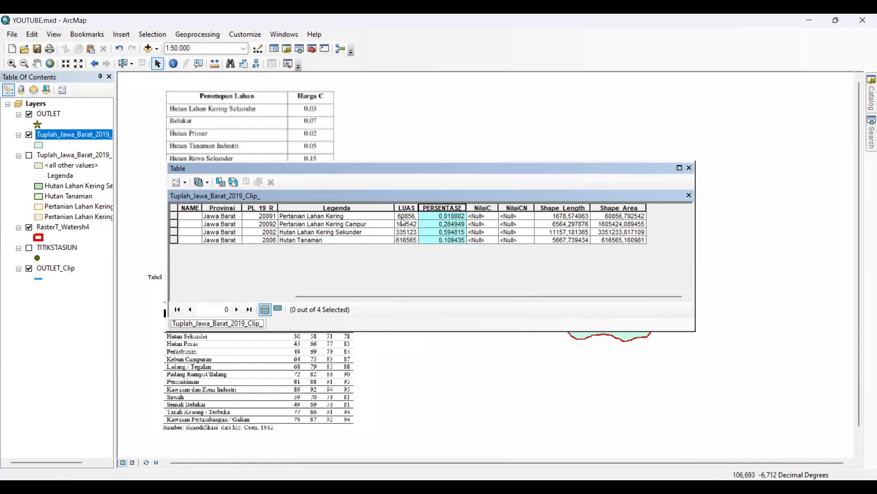
{"action": "mouse_move", "coordinate": [446, 296]}
{"action": "left_mouse_down"}
{"action": "mouse_move", "coordinate": [439, 293]}
{"action": "mouse_move", "coordinate": [457, 295]}
{"action": "left_mouse_up"}
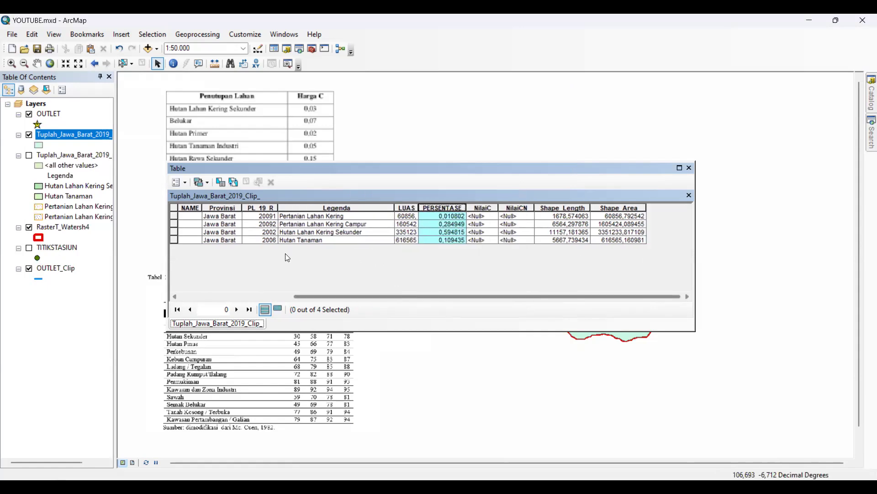
{"action": "left_click", "coordinate": [322, 218]}
{"action": "left_click", "coordinate": [342, 224]}
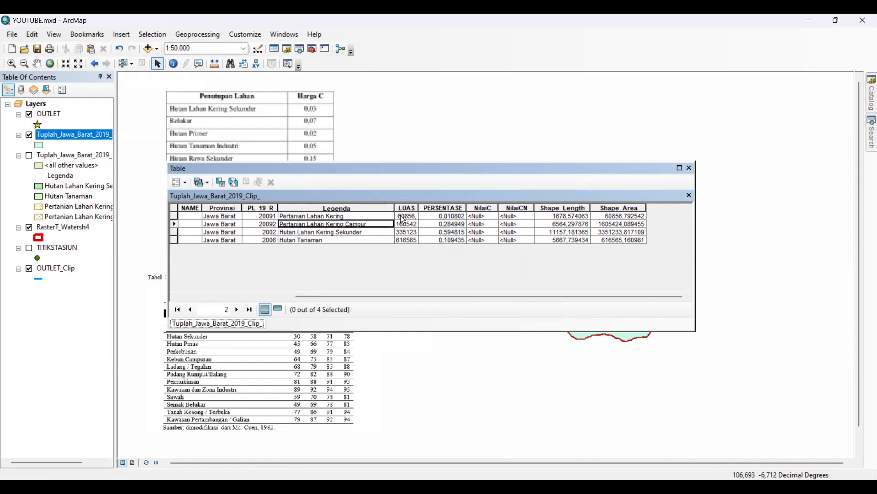
{"action": "left_click", "coordinate": [446, 219]}
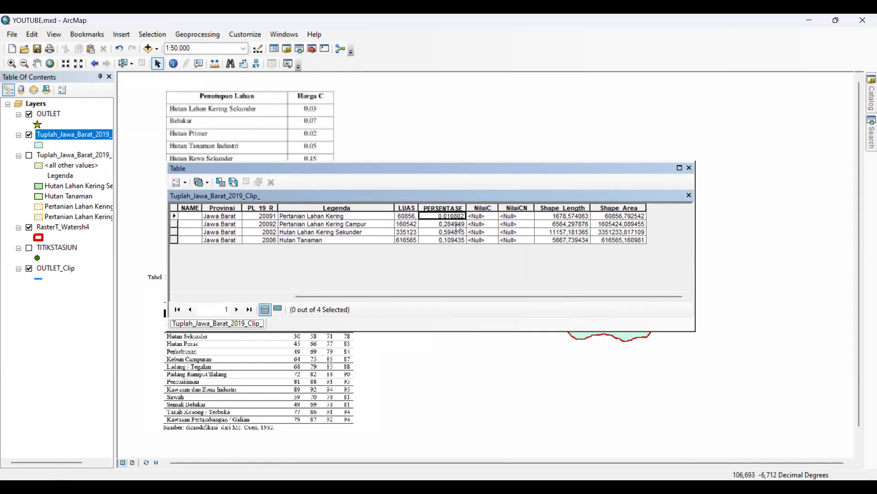
{"action": "left_click", "coordinate": [457, 225]}
{"action": "left_click", "coordinate": [447, 217]}
Move the attribute table clear of the Harga C reference table and start editing the projected land cover layer, continuing past the spatial reference warnings
{"action": "left_click_drag", "start_coordinate": [593, 173], "coordinate": [695, 175]}
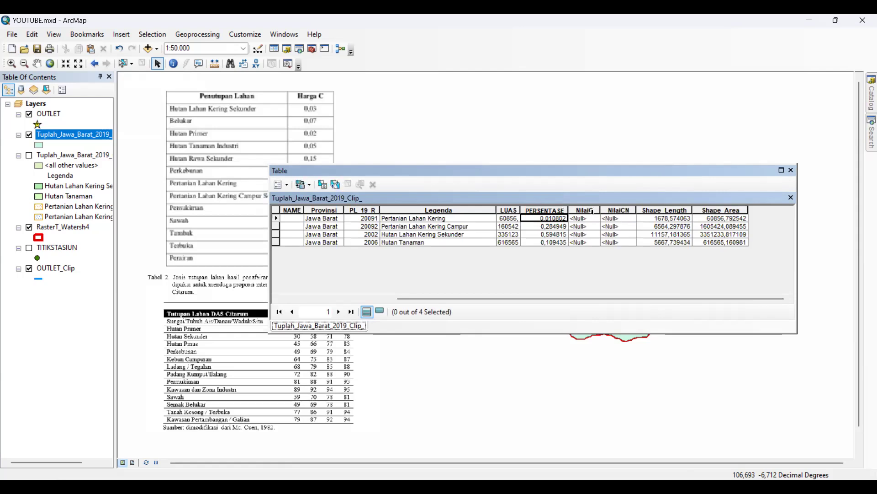
{"action": "left_click", "coordinate": [593, 218]}
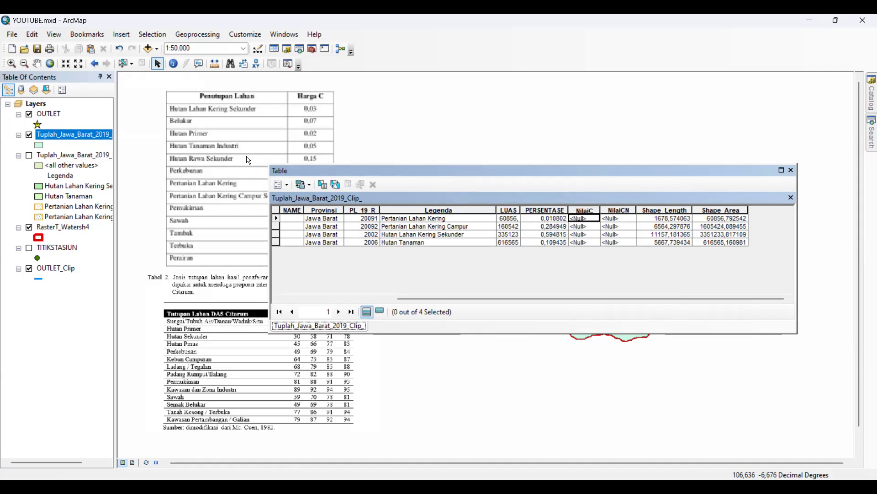
{"action": "mouse_move", "coordinate": [374, 170]}
{"action": "left_mouse_down"}
{"action": "mouse_move", "coordinate": [403, 170]}
{"action": "mouse_move", "coordinate": [387, 172]}
{"action": "left_mouse_up"}
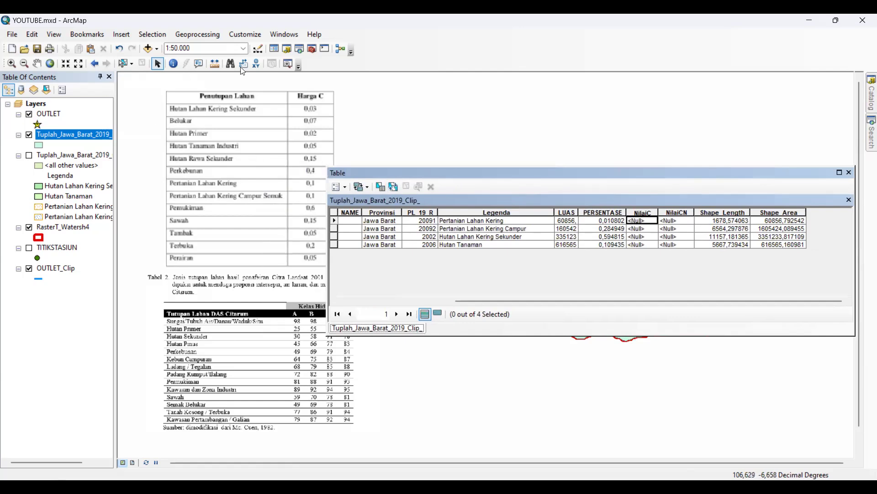
{"action": "right_click", "coordinate": [73, 141]}
{"action": "mouse_move", "coordinate": [149, 281]}
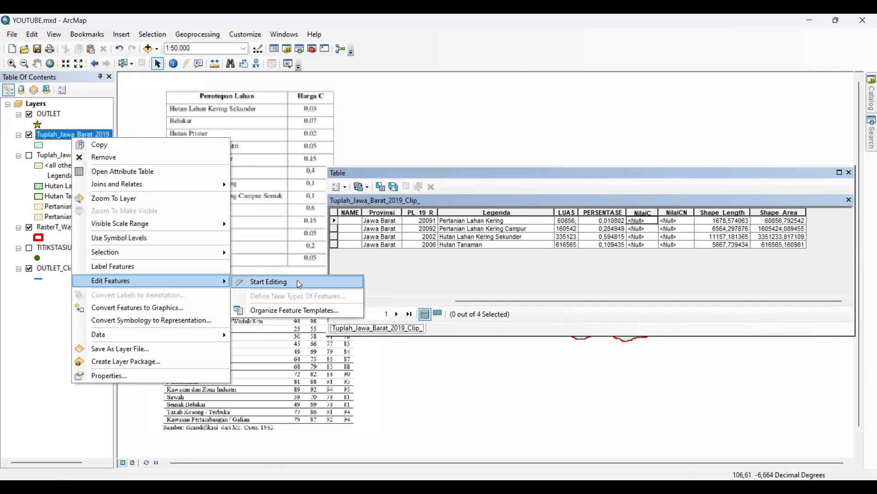
{"action": "left_click", "coordinate": [297, 281]}
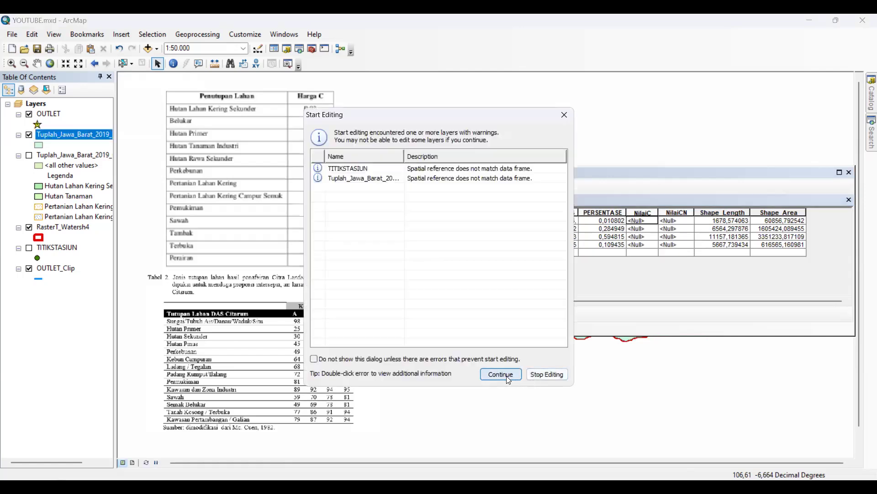
{"action": "left_click", "coordinate": [507, 377]}
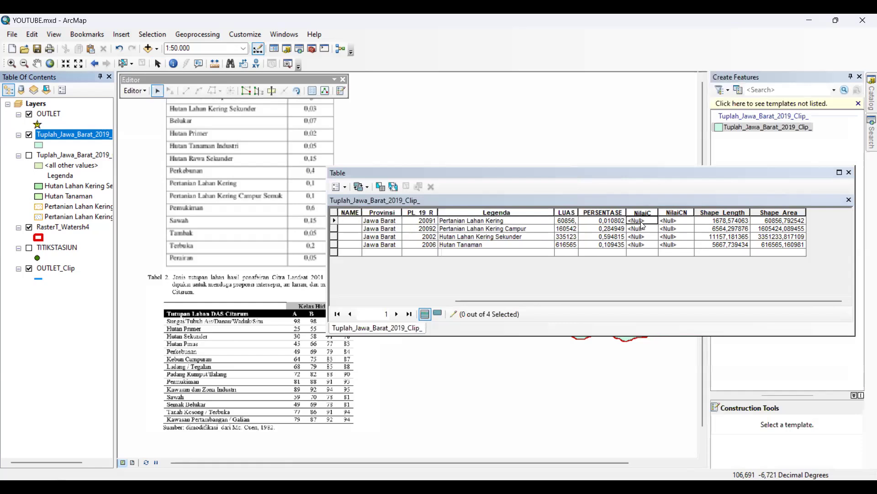
Try to set the NilaiC value of the Pertanian Lahan Kering row to 0.1
{"action": "left_click", "coordinate": [643, 222]}
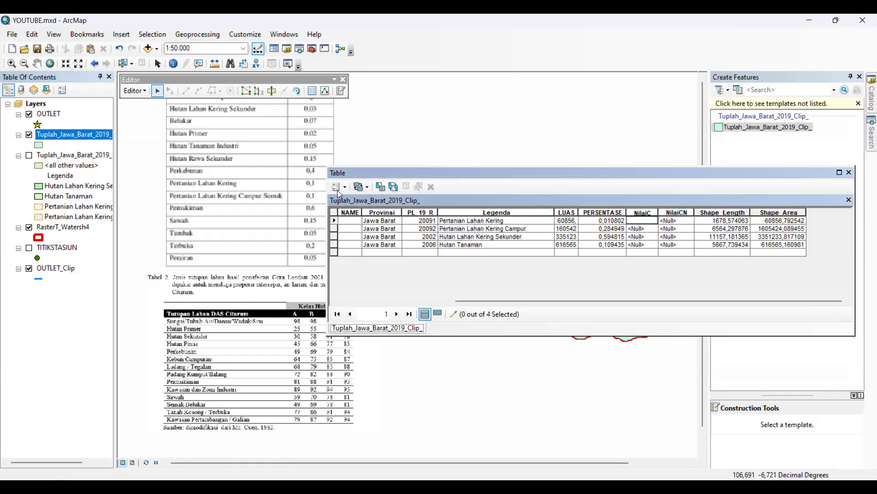
{"action": "left_click_drag", "start_coordinate": [438, 178], "coordinate": [500, 185]}
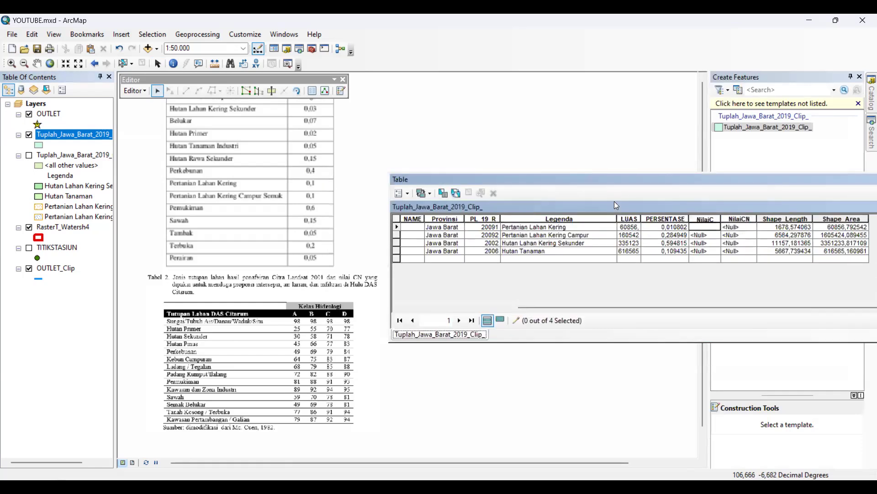
{"action": "type", "text": "0.1"}
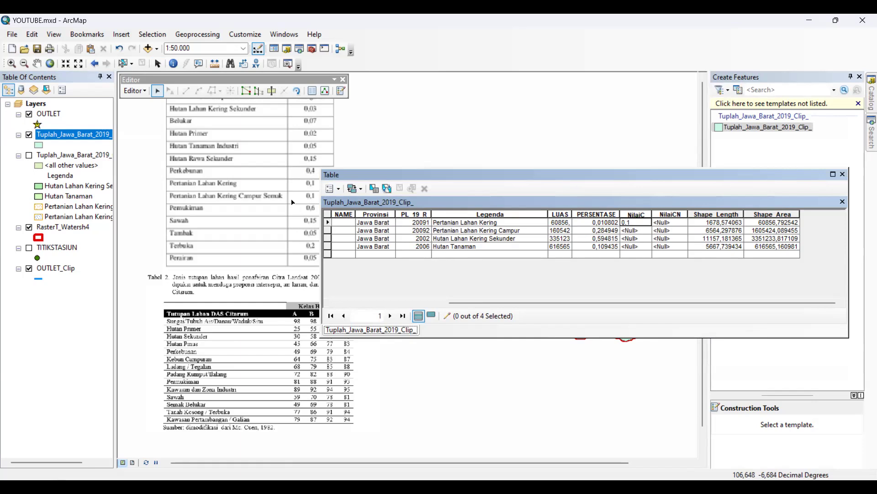
{"action": "left_click", "coordinate": [639, 233]}
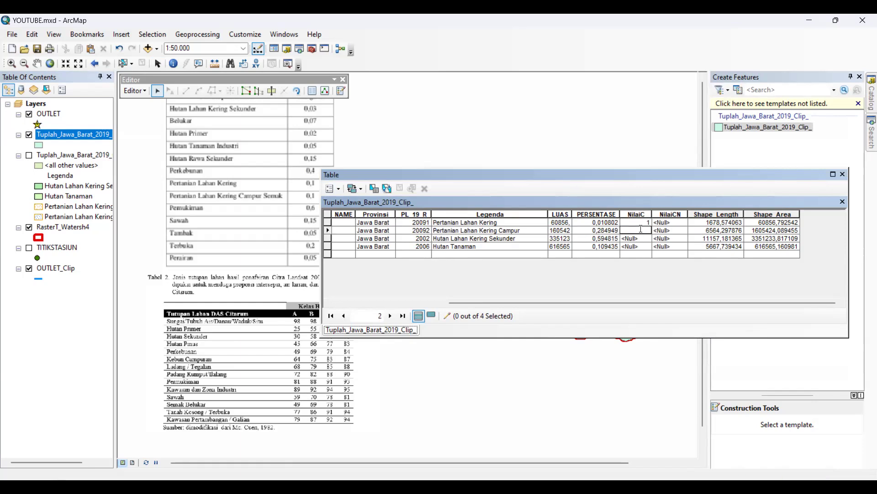
{"action": "left_click", "coordinate": [636, 215]}
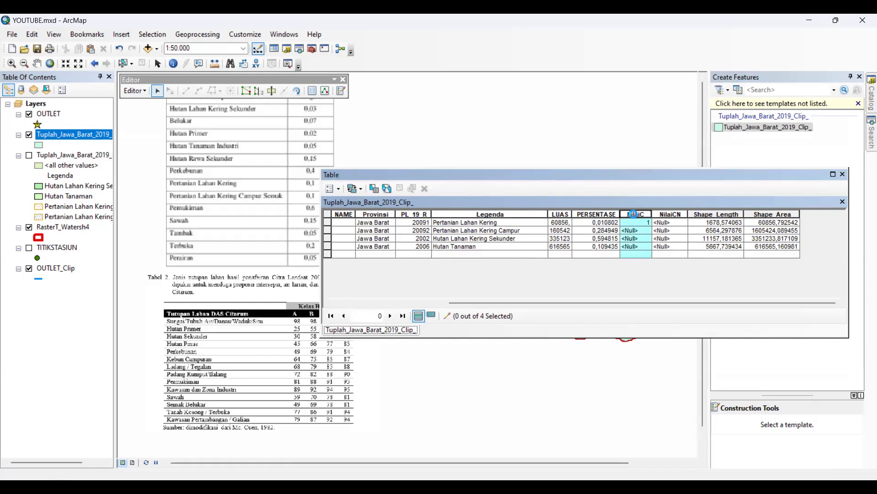
{"action": "right_click", "coordinate": [633, 214]}
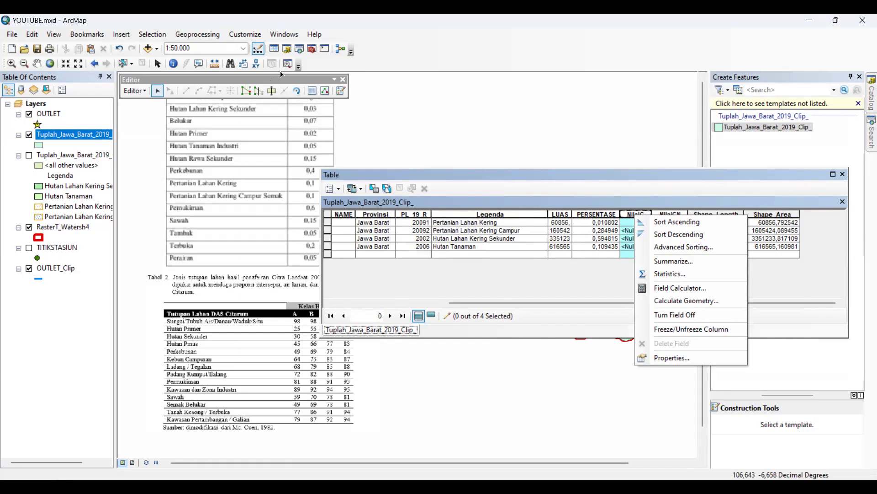
{"action": "right_click", "coordinate": [63, 133]}
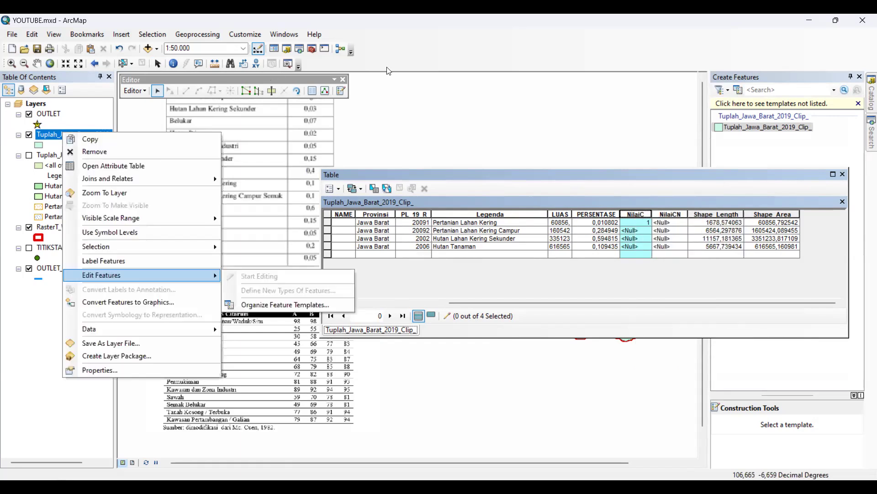
{"action": "left_click", "coordinate": [387, 68]}
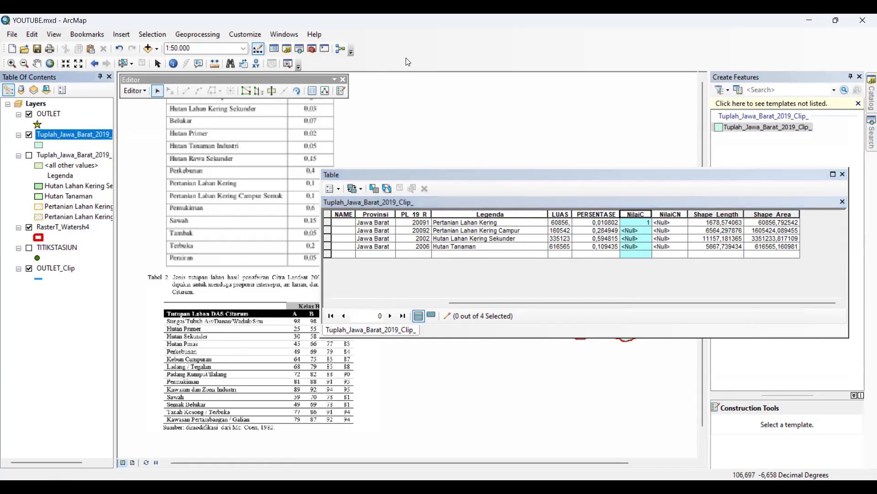
{"action": "right_click", "coordinate": [408, 62]}
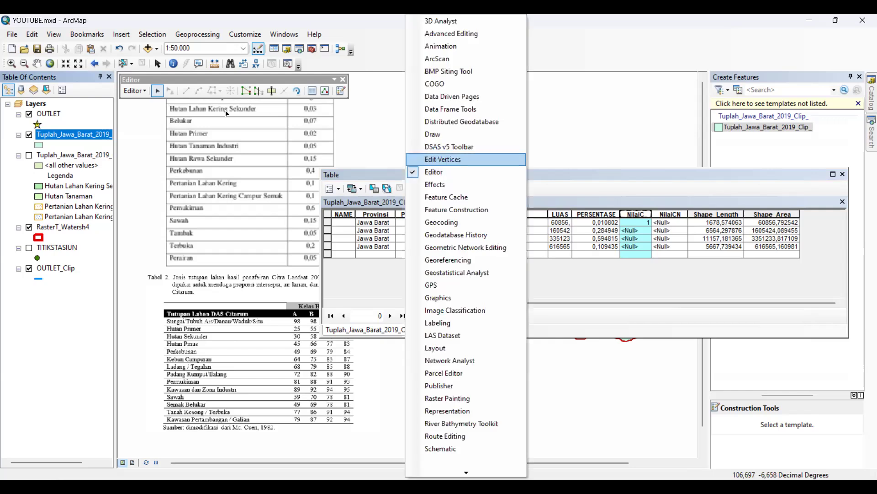
Stop editing the projected land cover layer and save the edits
{"action": "left_click", "coordinate": [144, 90]}
{"action": "left_click", "coordinate": [155, 115]}
{"action": "left_click", "coordinate": [404, 279]}
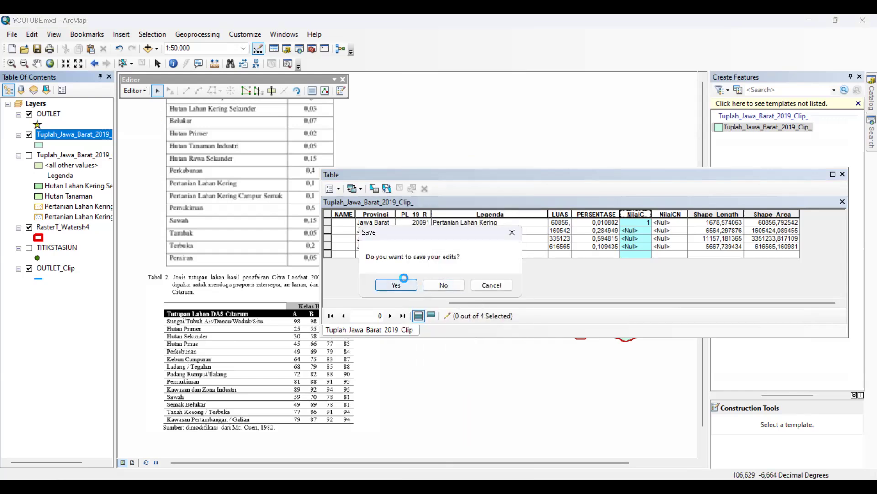
Delete the NilaiC and NilaiCN fields from the projected land cover's attribute table
{"action": "right_click", "coordinate": [627, 214]}
{"action": "left_click", "coordinate": [658, 338]}
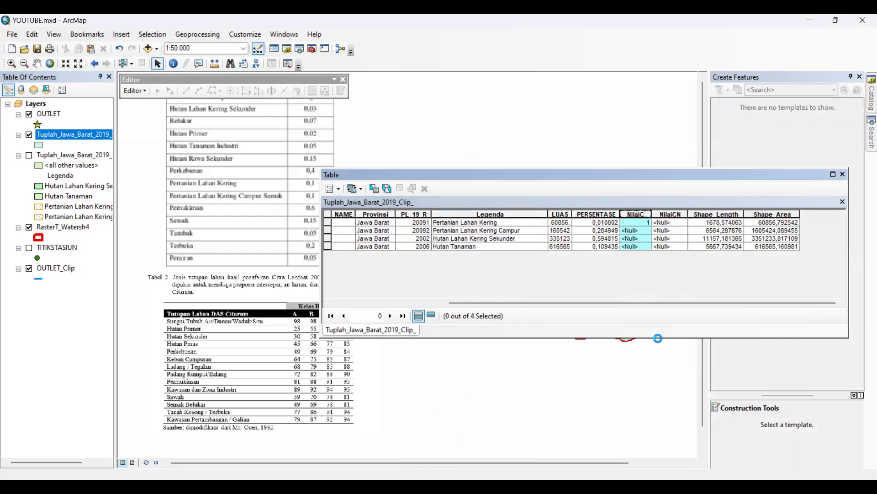
{"action": "key", "text": "Return"}
{"action": "right_click", "coordinate": [694, 215]}
{"action": "left_click", "coordinate": [729, 346]}
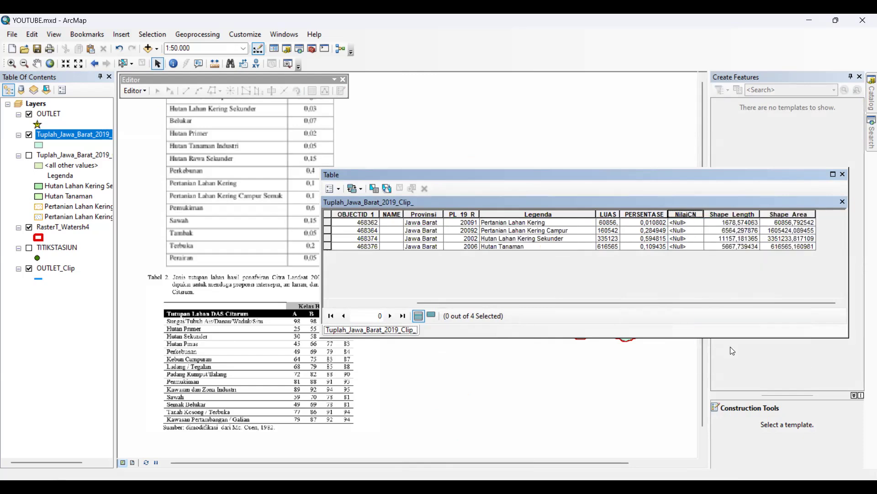
{"action": "left_click", "coordinate": [489, 299]}
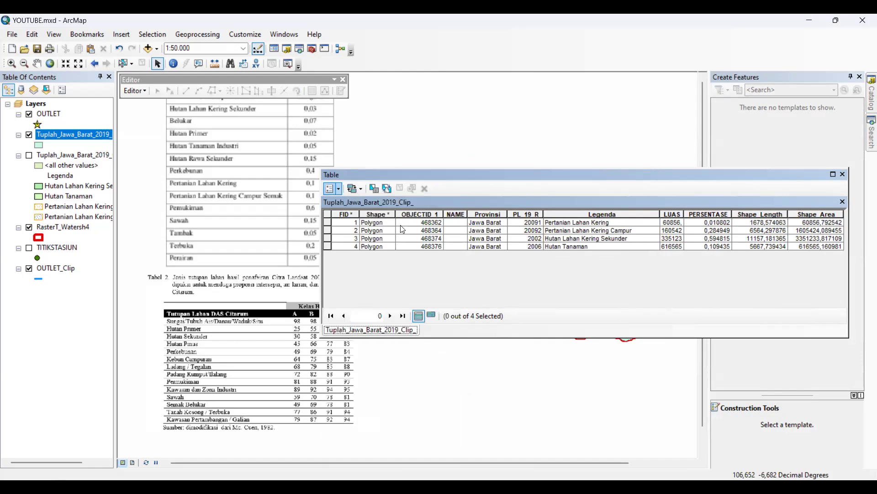
Add a new field named NilaiC with type Double to the projected land cover table
{"action": "type", "text": "NilaiC"}
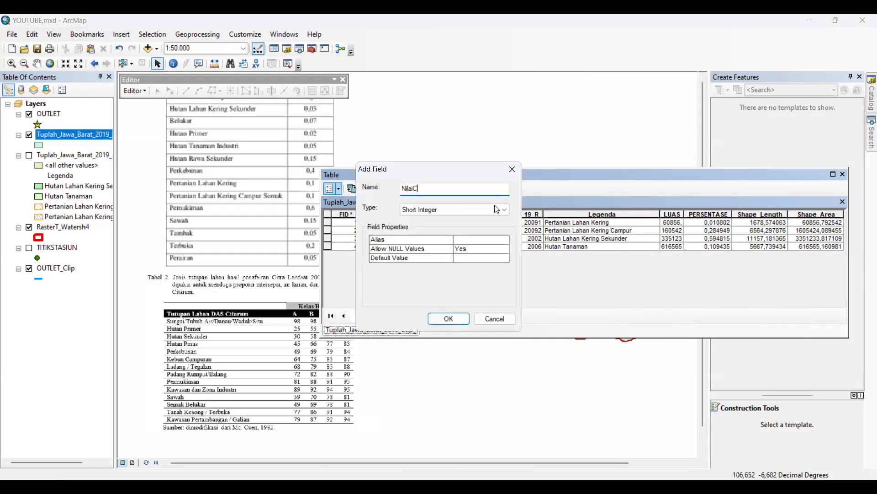
{"action": "left_click", "coordinate": [497, 209]}
{"action": "left_click", "coordinate": [428, 242]}
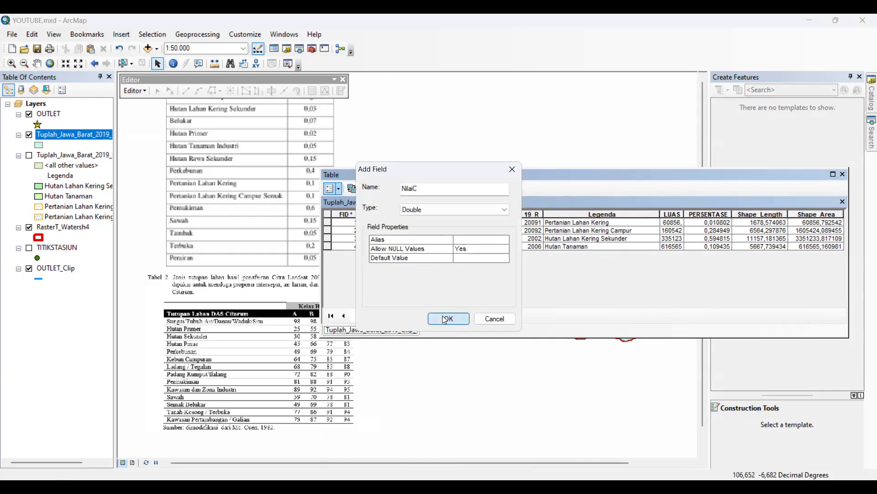
{"action": "key", "text": "Return"}
Add a new field named NilaiCN with type Double to the same attribute table
{"action": "left_click", "coordinate": [340, 187]}
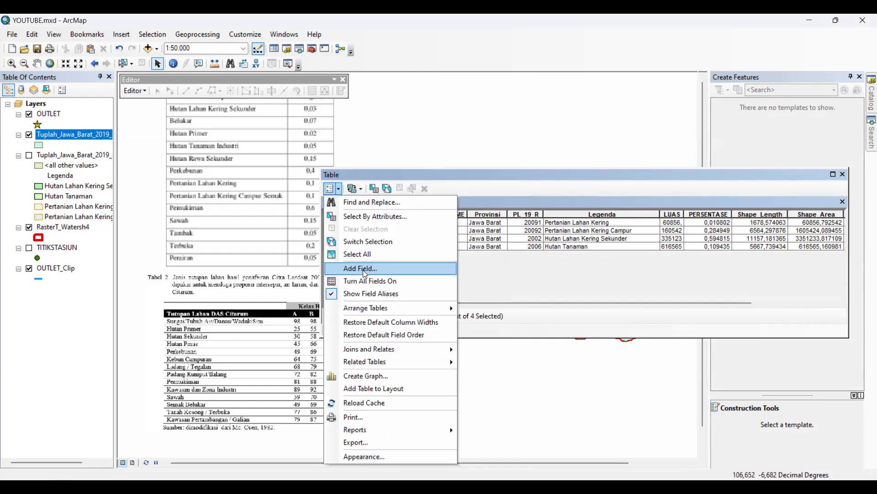
{"action": "left_click", "coordinate": [362, 269]}
{"action": "type", "text": "NilaiCN"}
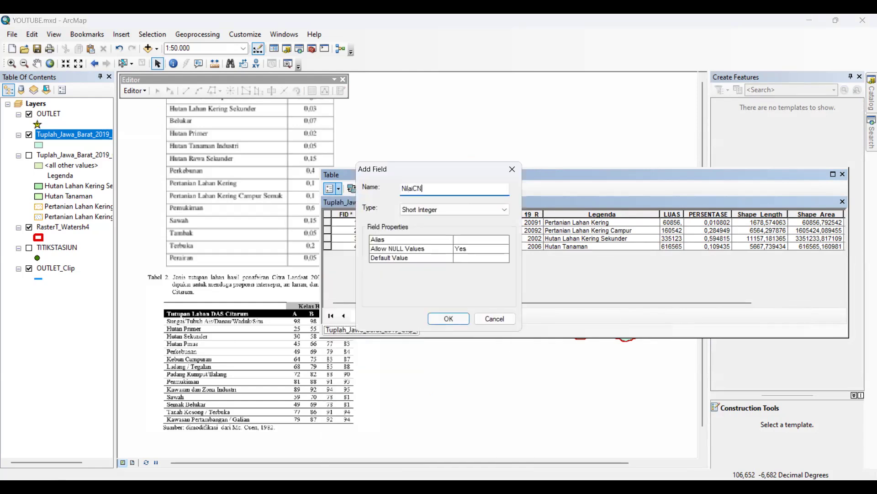
{"action": "left_click", "coordinate": [430, 208]}
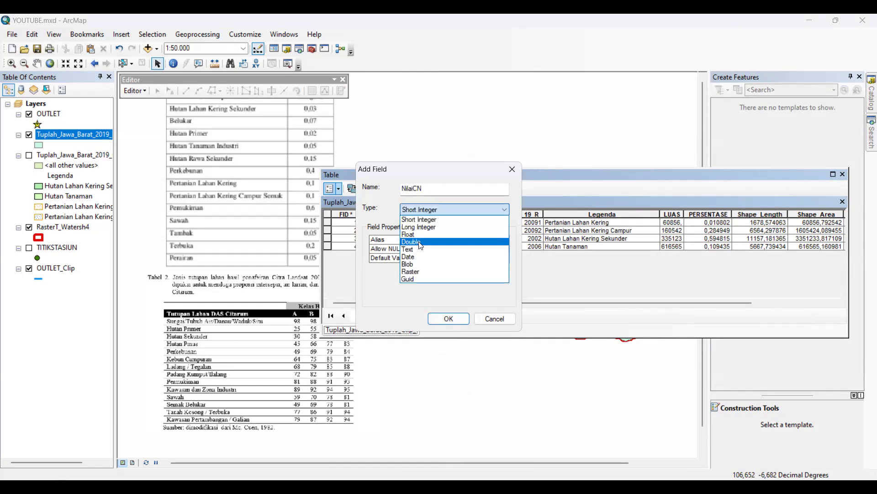
{"action": "left_click", "coordinate": [438, 319]}
Add a field named NilaiCTerbobot for the weighted C value to the attribute table
{"action": "left_click", "coordinate": [339, 188]}
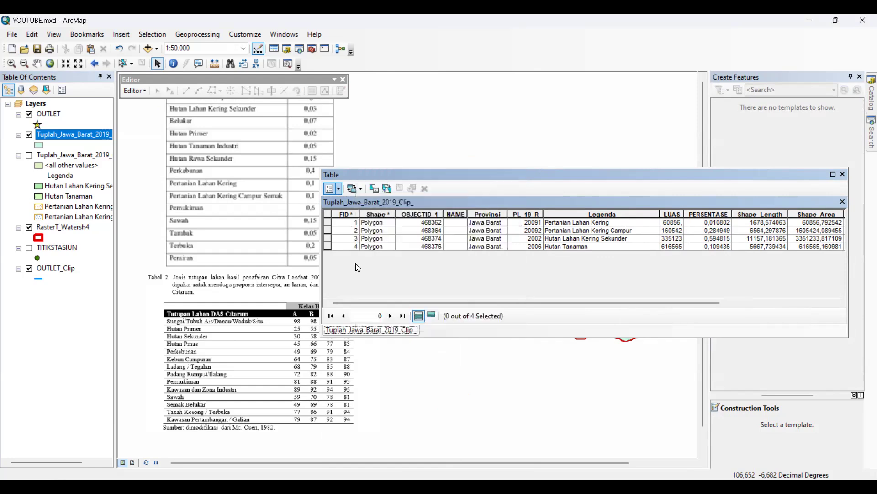
{"action": "left_click", "coordinate": [360, 271]}
{"action": "type", "text": "Nilai"}
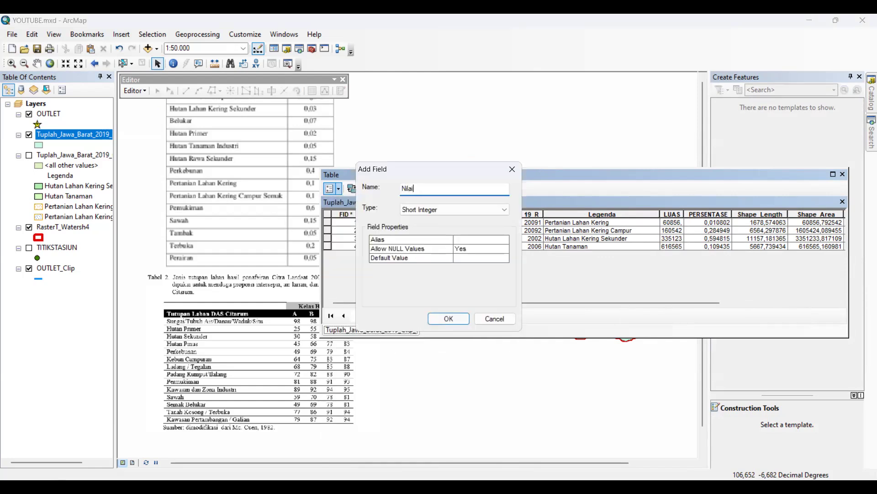
{"action": "type", "text": "CTerbobot"}
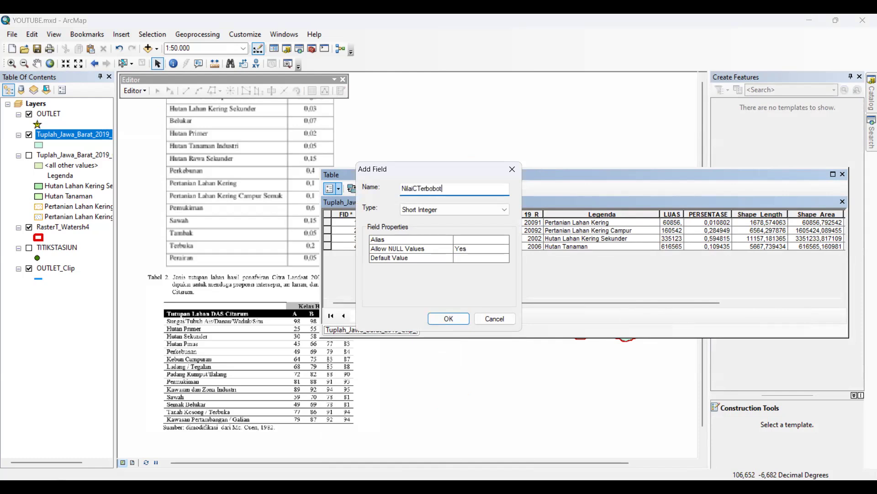
{"action": "left_click", "coordinate": [413, 219]}
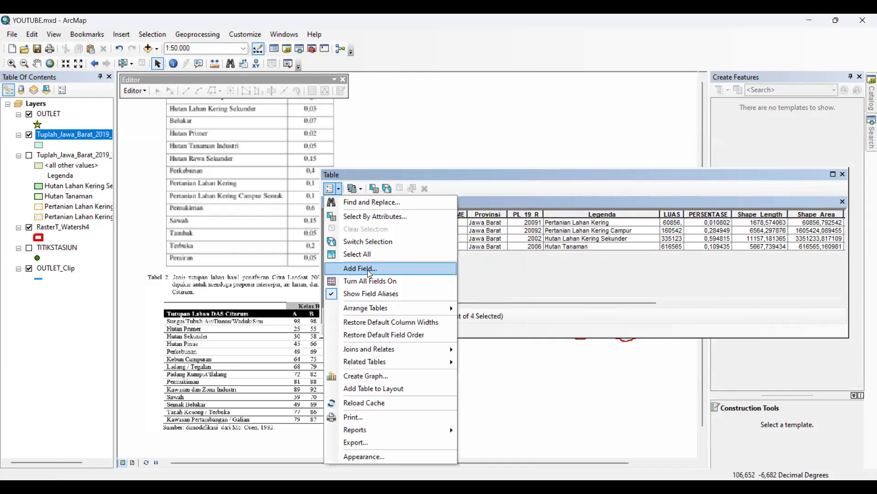
Add a field named NilaiCNTerbobot for the weighted curve number to the attribute table
{"action": "left_click", "coordinate": [368, 268]}
{"action": "type", "text": "NilaiCNT"}
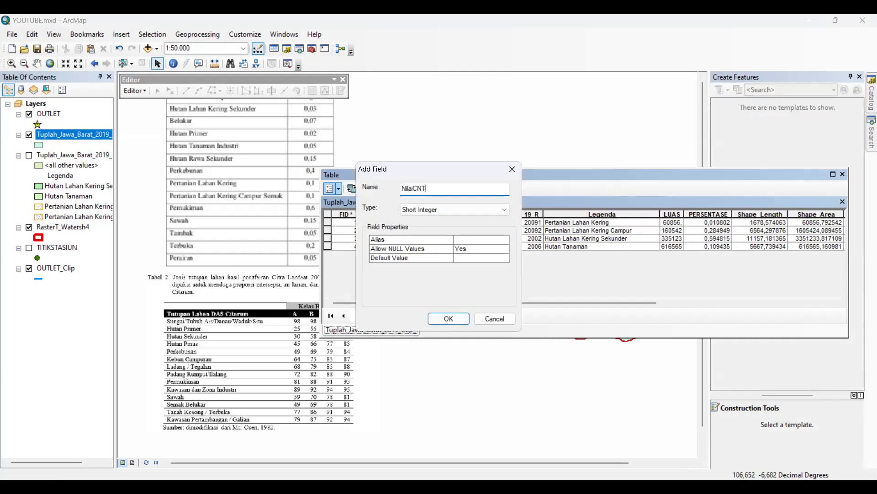
{"action": "type", "text": "erbobot"}
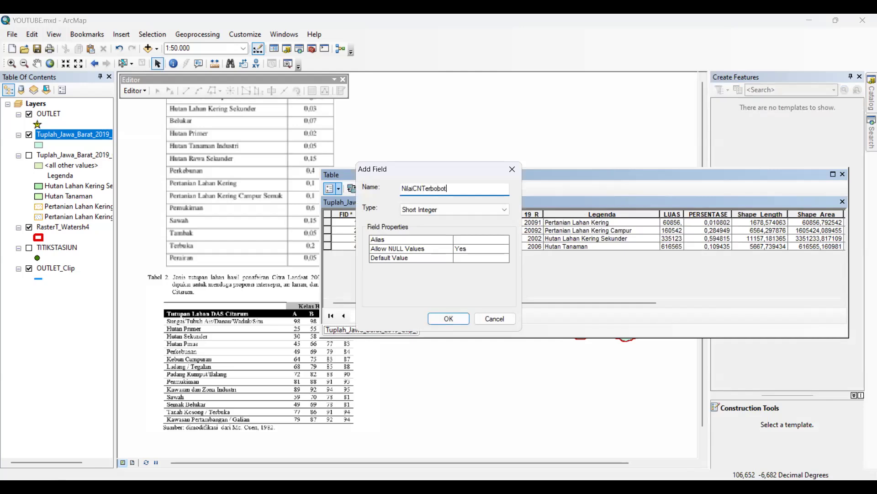
{"action": "left_click", "coordinate": [425, 212]}
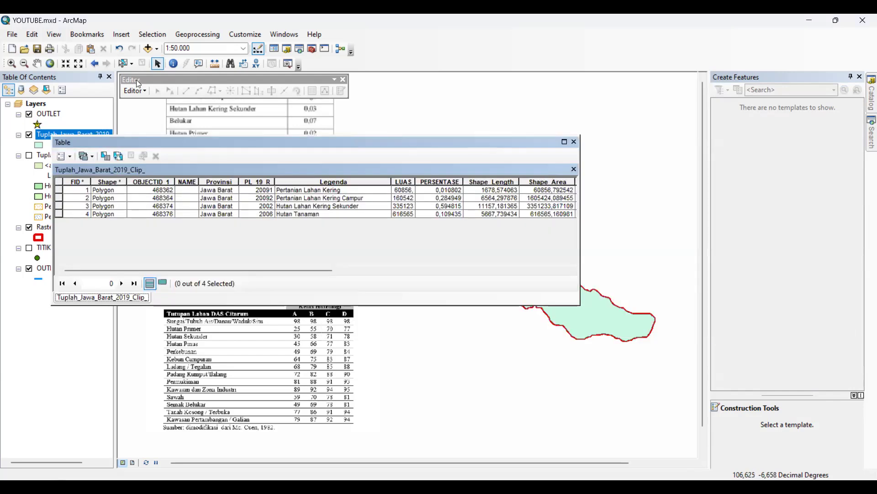
Start editing the Tuplah_Jawa_Barat_2019_Clip_ layer and continue past the warnings
{"action": "left_click", "coordinate": [135, 91]}
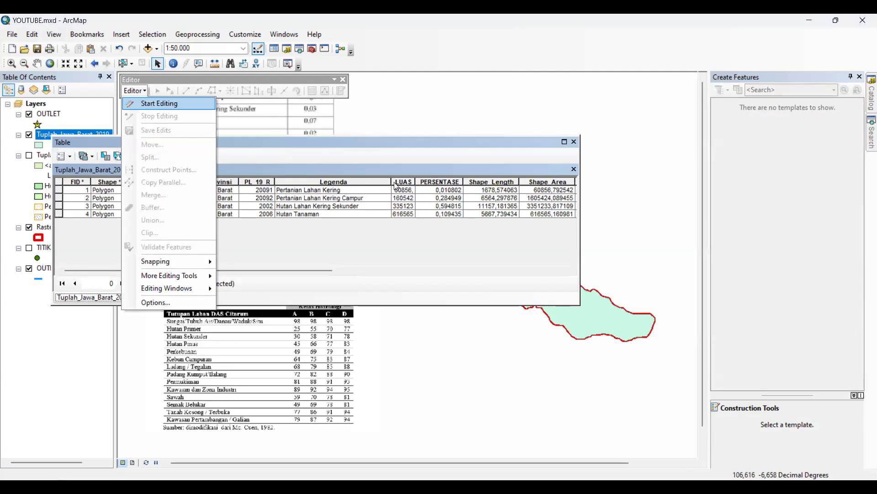
{"action": "left_click", "coordinate": [399, 211]}
{"action": "left_click", "coordinate": [402, 205]}
{"action": "left_click", "coordinate": [487, 373]}
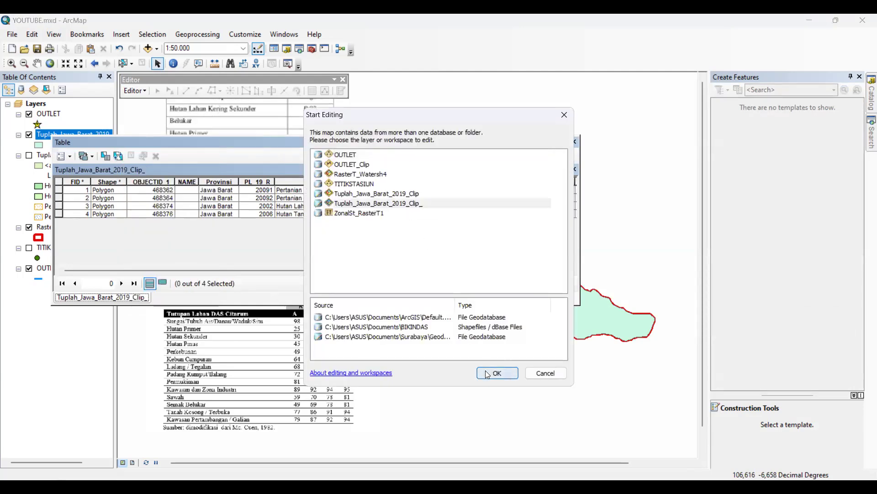
{"action": "left_click", "coordinate": [508, 374]}
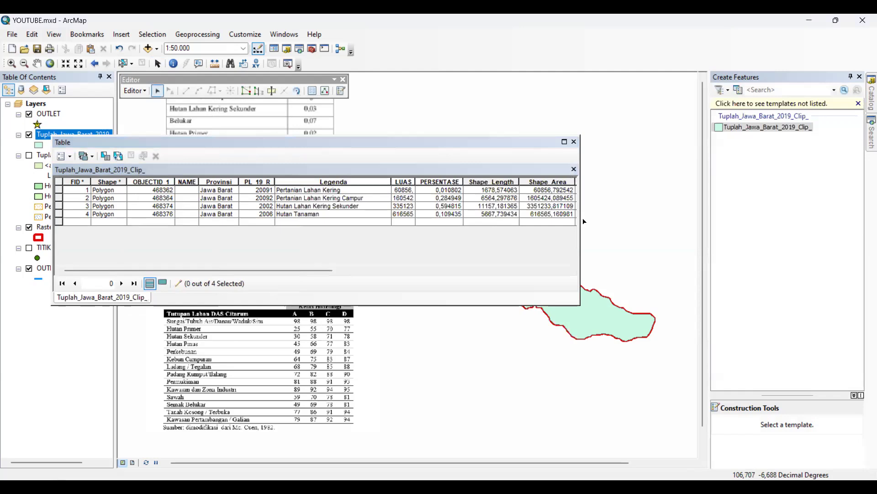
Widen and reposition the attribute table below the C reference values and try to set NilaiC of the Pertanian Lahan Kering row to 0.1
{"action": "left_click_drag", "start_coordinate": [580, 218], "coordinate": [712, 178]}
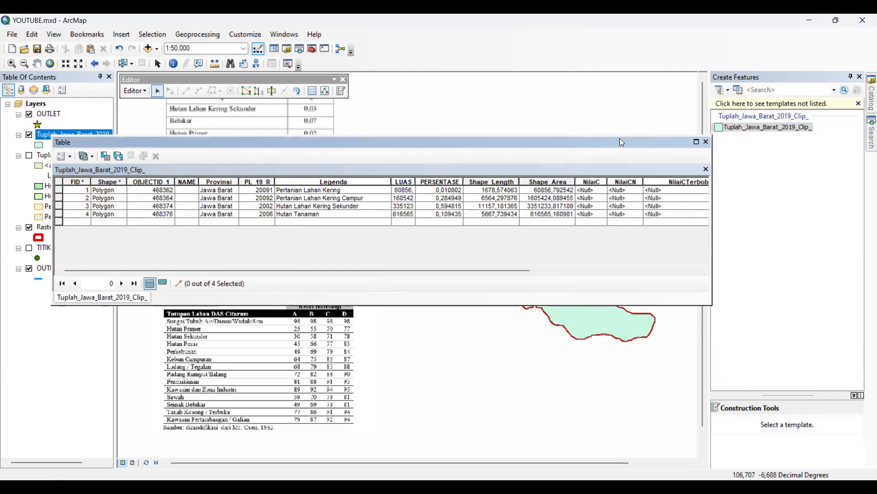
{"action": "left_click_drag", "start_coordinate": [569, 146], "coordinate": [526, 292]}
{"action": "left_click", "coordinate": [551, 325]}
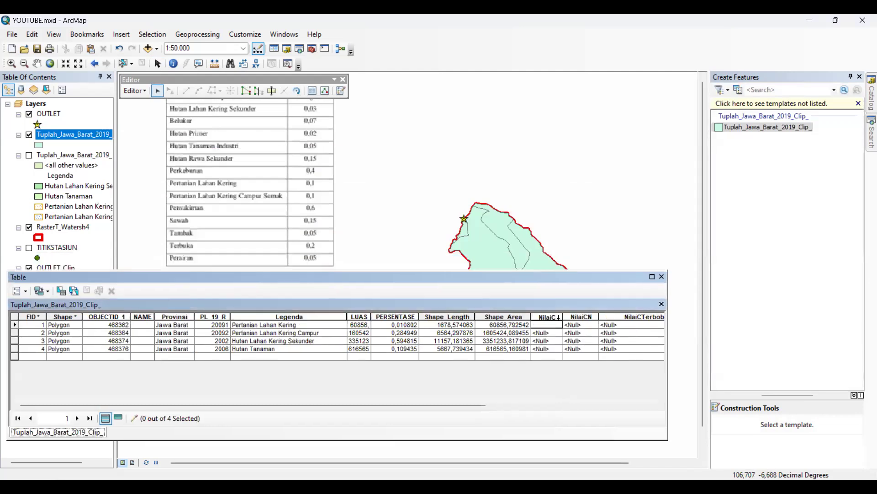
{"action": "left_click", "coordinate": [541, 335]}
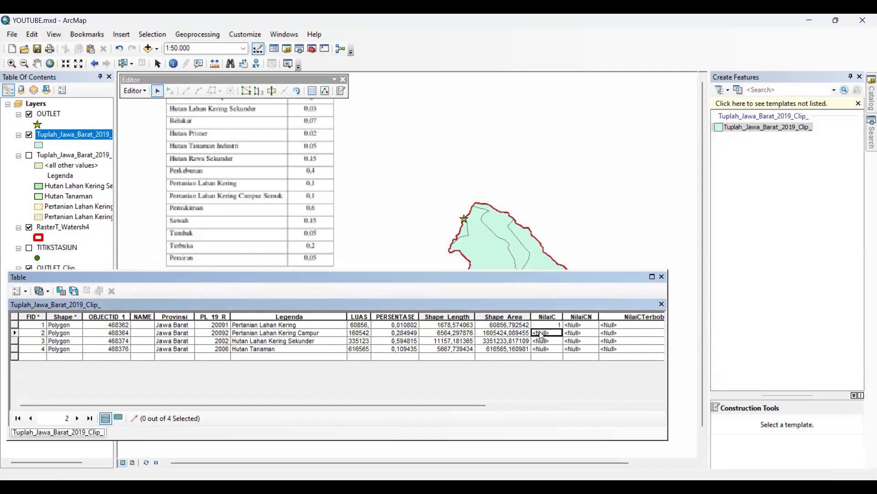
{"action": "left_click", "coordinate": [553, 326]}
{"action": "left_click_drag", "start_coordinate": [553, 326], "coordinate": [553, 314]}
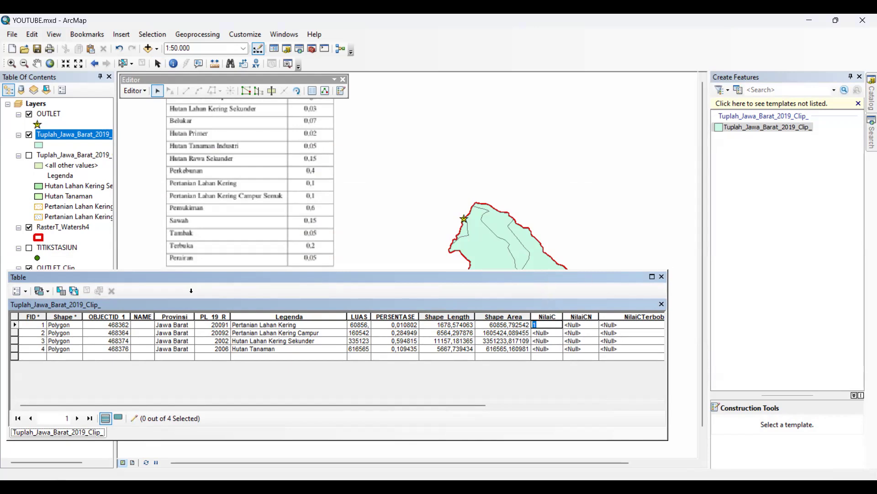
{"action": "left_click_drag", "start_coordinate": [191, 276], "coordinate": [334, 253]}
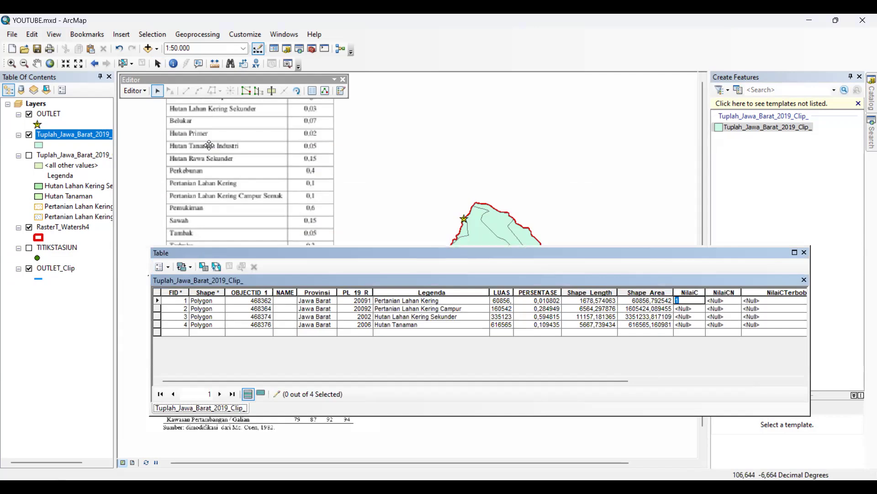
{"action": "key", "text": "alt+Tab"}
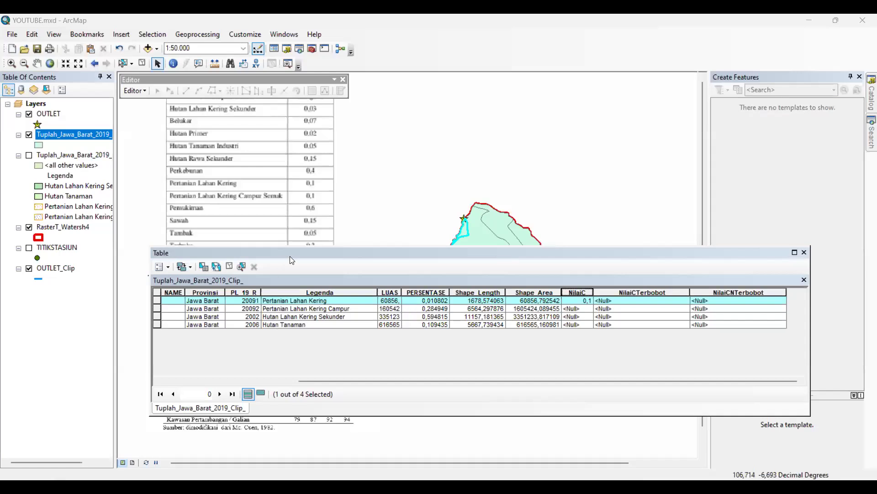
Add the NilaiCN field again as type Double to the projected land cover table
{"action": "mouse_move", "coordinate": [320, 255]}
{"action": "left_mouse_down"}
{"action": "mouse_move", "coordinate": [270, 268]}
{"action": "mouse_move", "coordinate": [335, 255]}
{"action": "left_mouse_up"}
{"action": "left_click", "coordinate": [568, 303]}
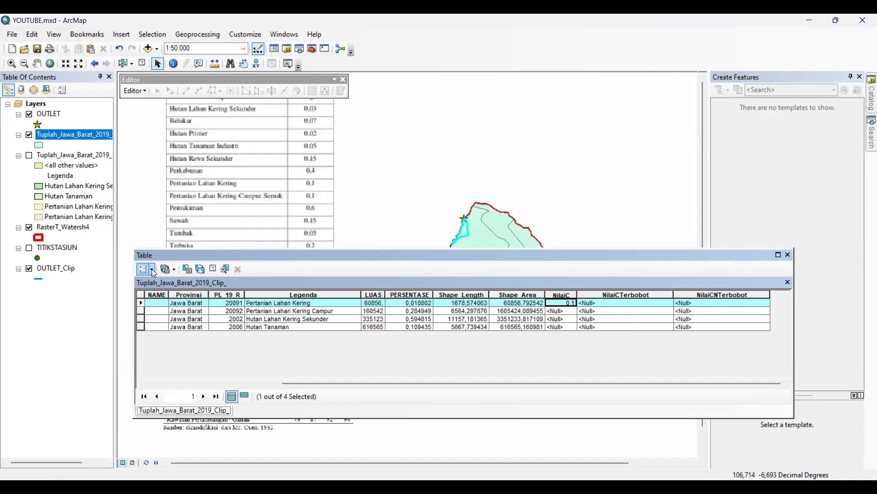
{"action": "left_click", "coordinate": [153, 271]}
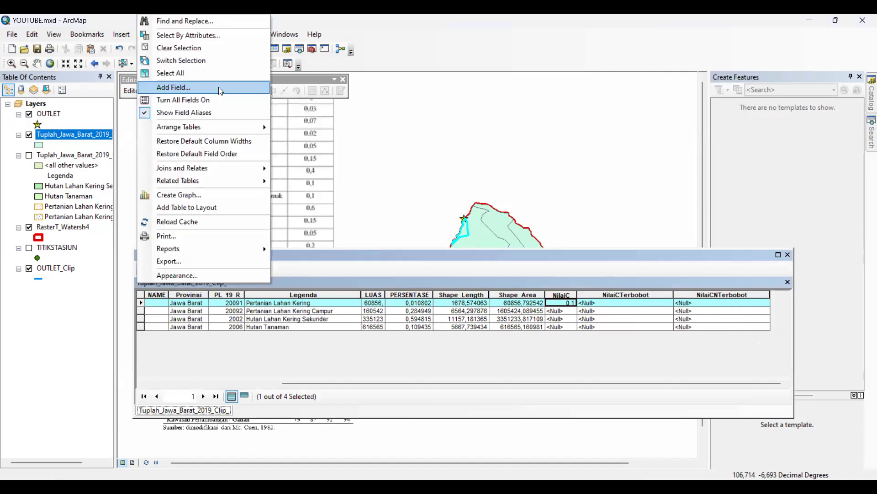
{"action": "left_click", "coordinate": [219, 87]}
{"action": "type", "text": "NilaiCN"}
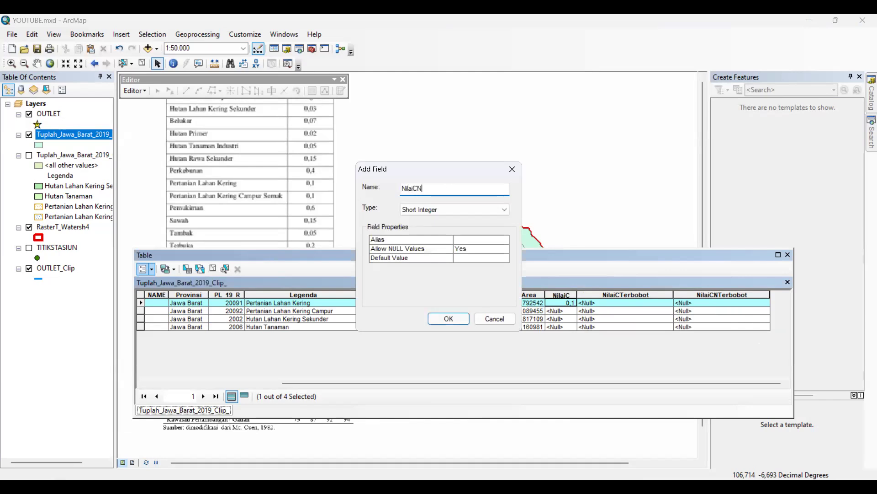
{"action": "left_click", "coordinate": [423, 211]}
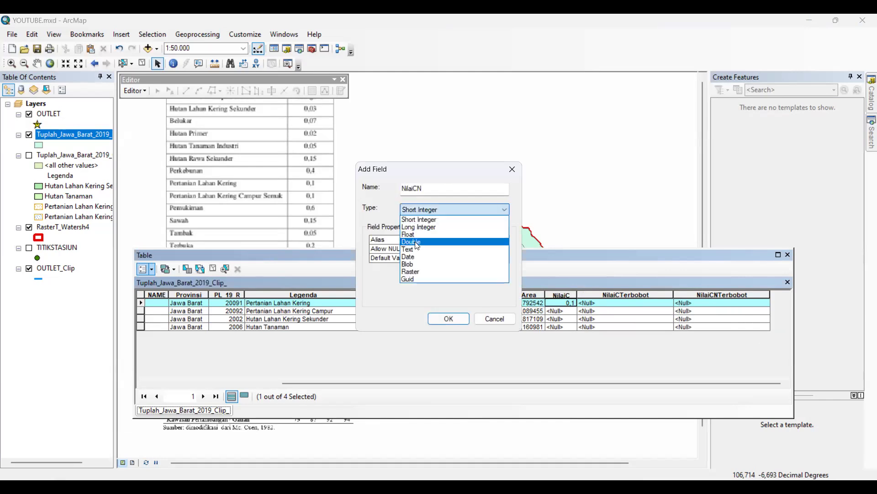
{"action": "left_click", "coordinate": [418, 242]}
{"action": "left_click", "coordinate": [450, 319]}
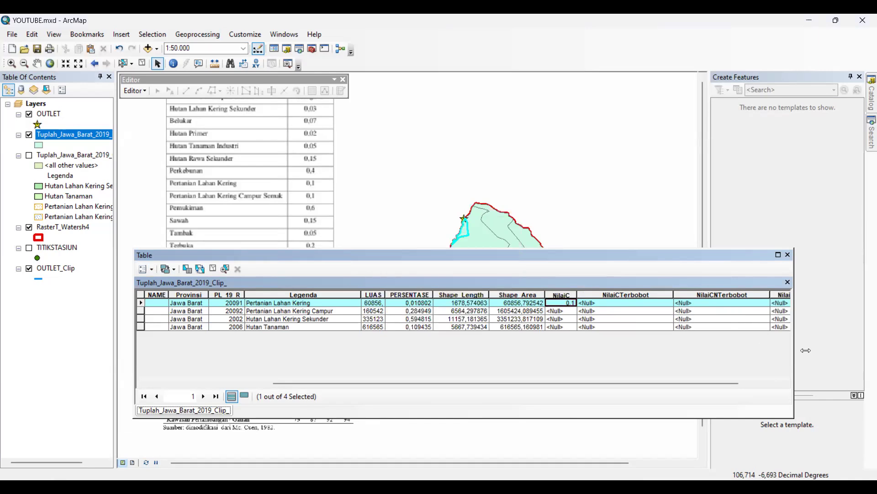
Reorder the table columns so that NilaiCN sits directly after NilaiC
{"action": "left_click_drag", "start_coordinate": [779, 294], "coordinate": [607, 295]}
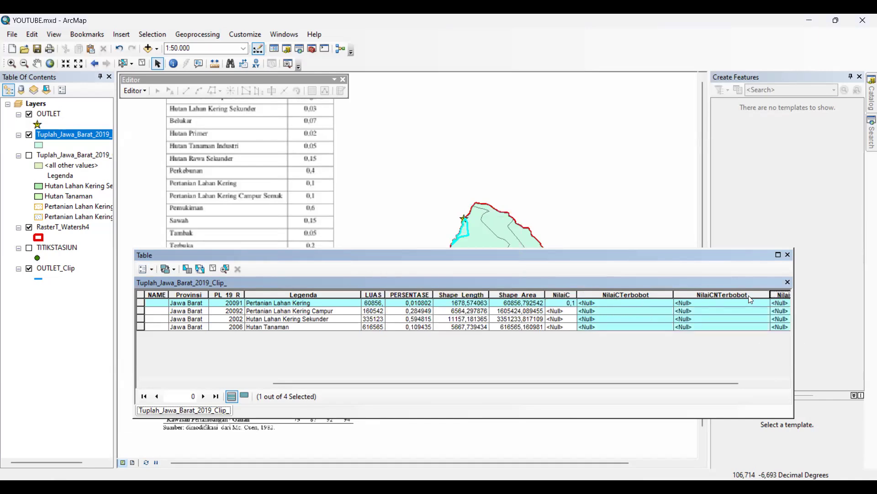
{"action": "left_click", "coordinate": [789, 296]}
{"action": "left_click_drag", "start_coordinate": [790, 296], "coordinate": [588, 298]}
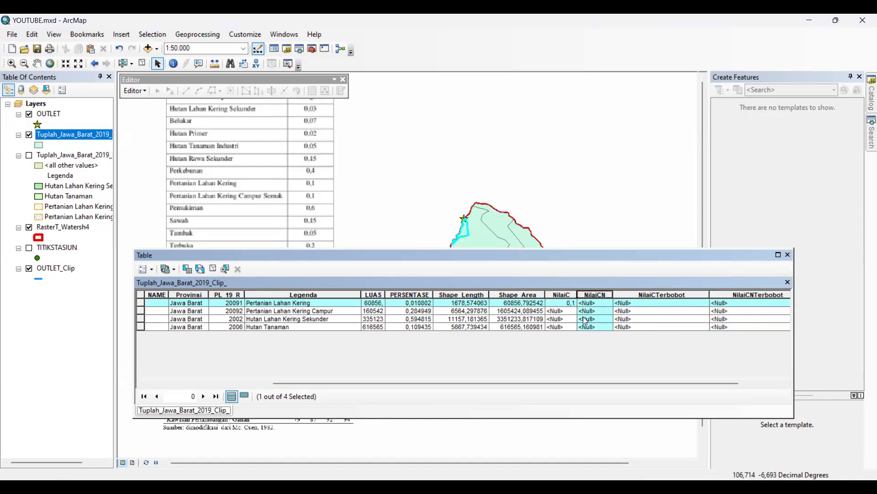
{"action": "left_click", "coordinate": [590, 305]}
{"action": "left_click", "coordinate": [487, 320]}
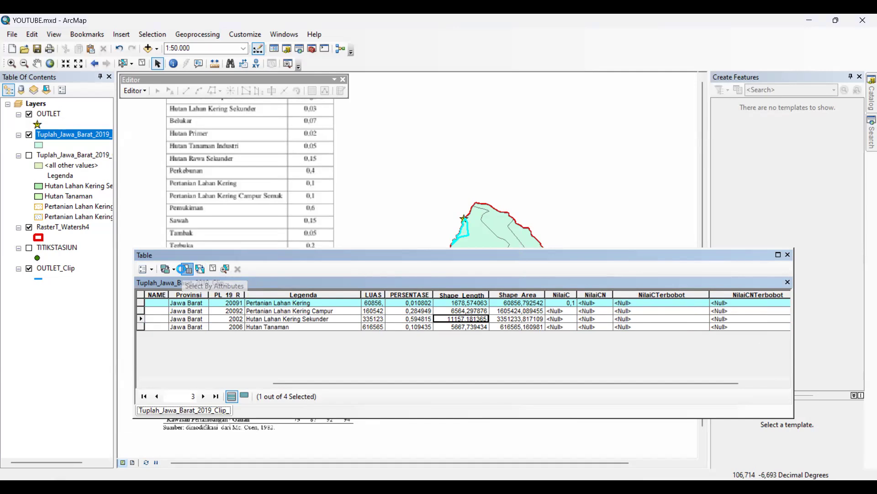
Try to select records by attributes using the query Legenda IS 'Pertanian Lahan Kering'
{"action": "left_click", "coordinate": [185, 269]}
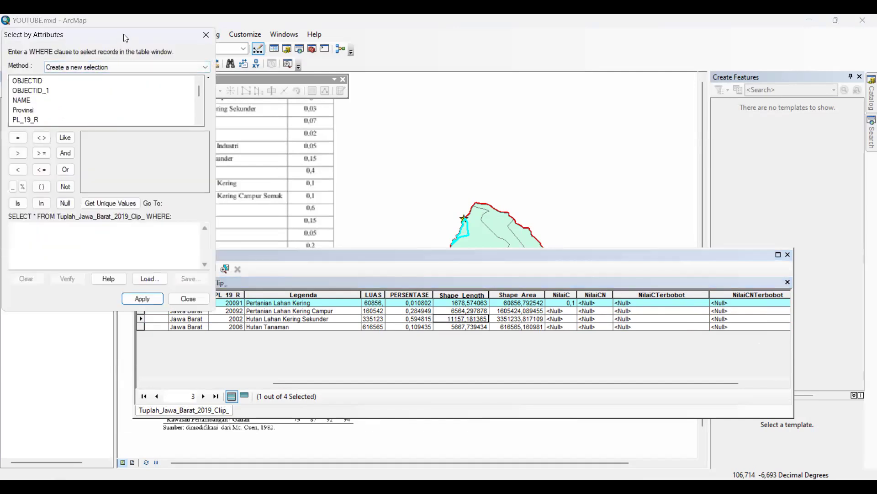
{"action": "left_click_drag", "start_coordinate": [126, 38], "coordinate": [377, 85]}
{"action": "scroll", "coordinate": [285, 153], "scroll_direction": "down", "scroll_amount": 1}
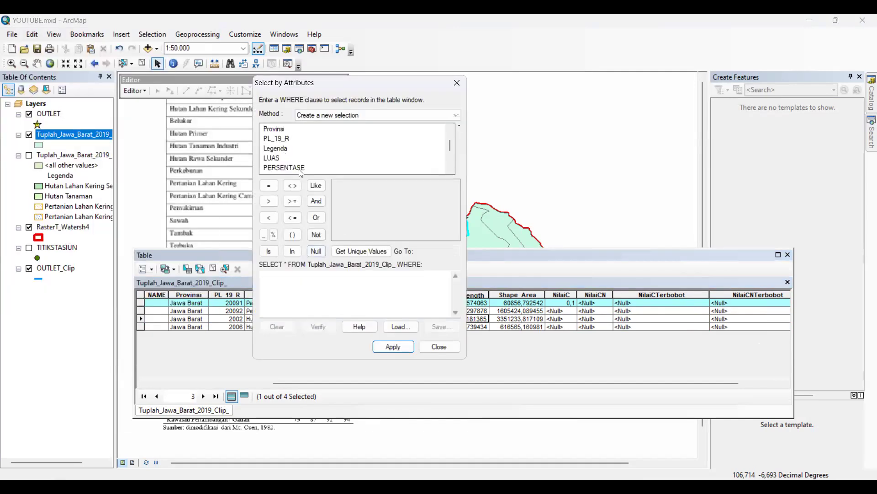
{"action": "double_click", "coordinate": [275, 151]}
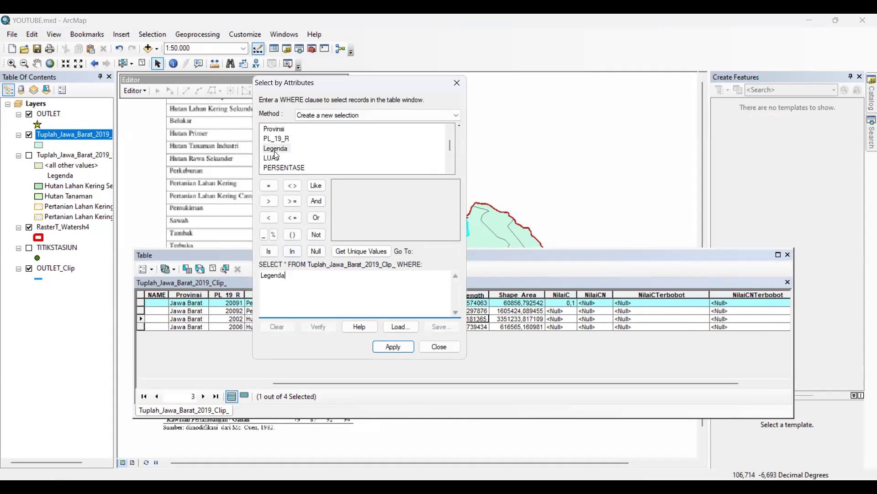
{"action": "left_click", "coordinate": [361, 251]}
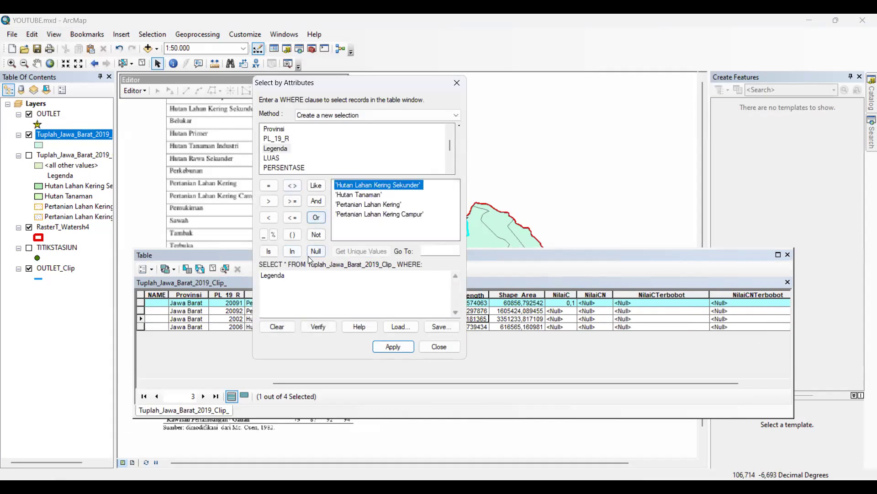
{"action": "left_click", "coordinate": [269, 251]}
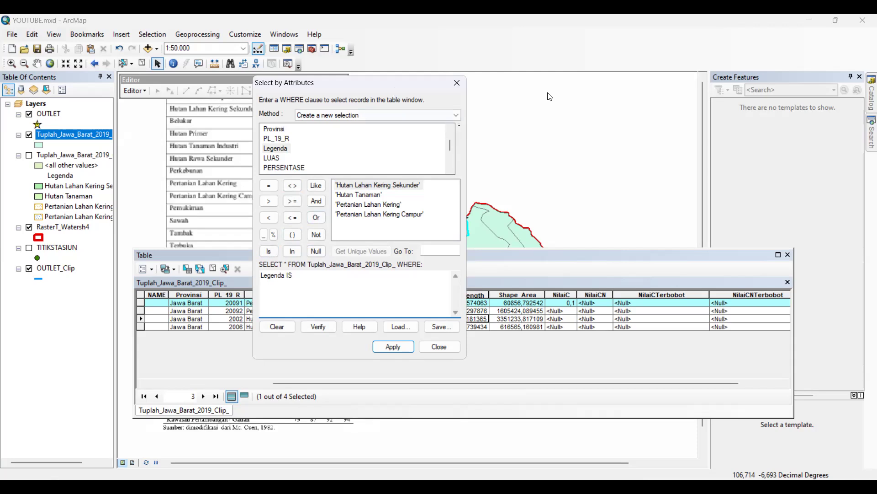
{"action": "left_click_drag", "start_coordinate": [550, 97], "coordinate": [550, 97]}
{"action": "double_click", "coordinate": [486, 222]}
{"action": "left_click", "coordinate": [508, 361]}
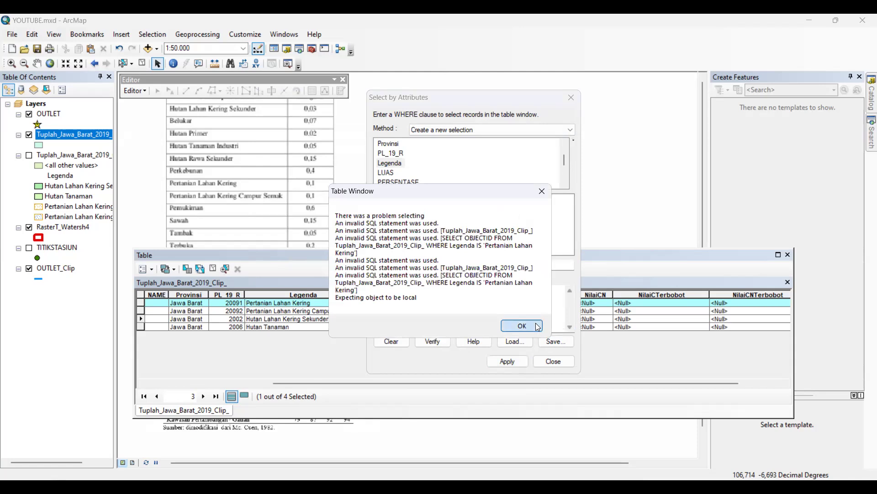
{"action": "left_click", "coordinate": [521, 326]}
Correct the query to Legenda = 'Pertanian Lahan Kering', apply the selection and move the attribute table below the C reference values
{"action": "left_click", "coordinate": [475, 209]}
{"action": "double_click", "coordinate": [404, 290]}
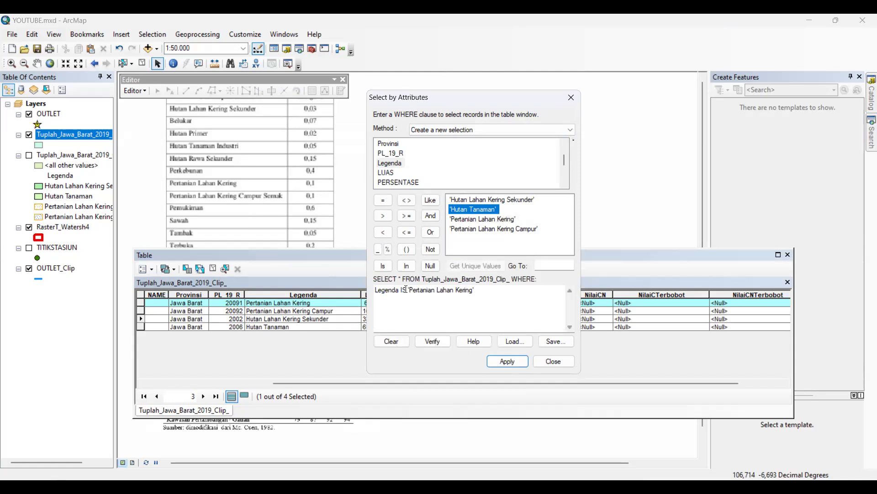
{"action": "left_click", "coordinate": [386, 203]}
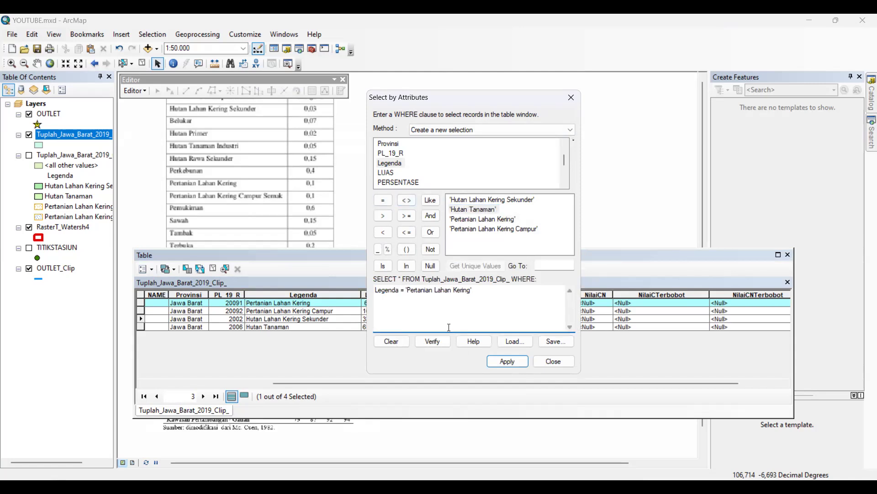
{"action": "left_click", "coordinate": [503, 361]}
{"action": "left_click", "coordinate": [500, 258]}
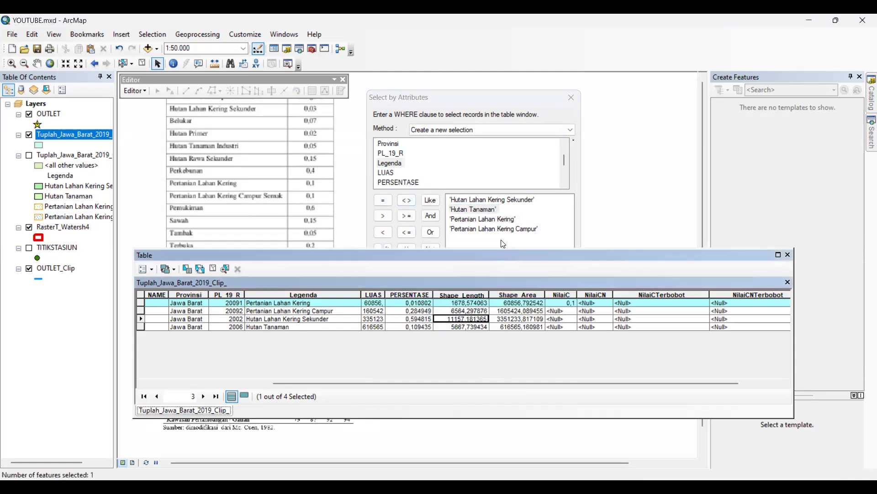
{"action": "left_click", "coordinate": [501, 240]}
{"action": "left_click", "coordinate": [522, 362]}
{"action": "left_click_drag", "start_coordinate": [490, 258], "coordinate": [495, 335]}
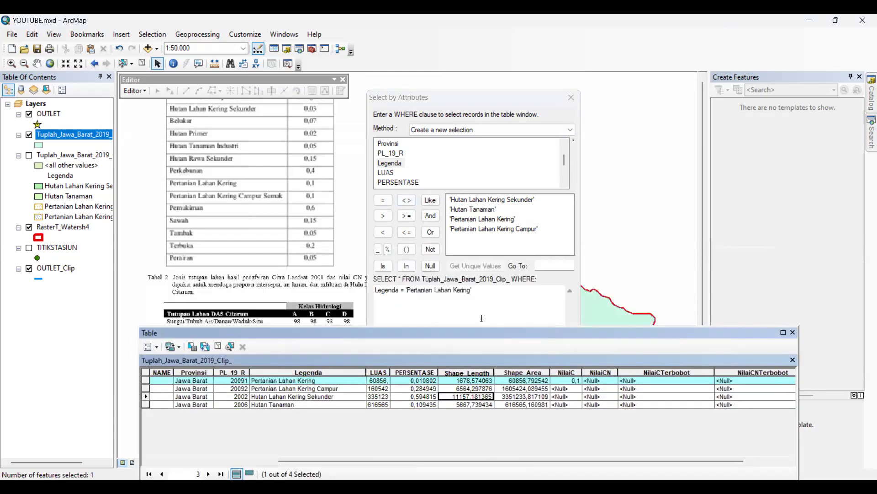
Calculate NilaiC as 0.1 for the selected Pertanian Lahan Kering record with the Field Calculator
{"action": "left_click", "coordinate": [567, 373]}
{"action": "right_click", "coordinate": [567, 372]}
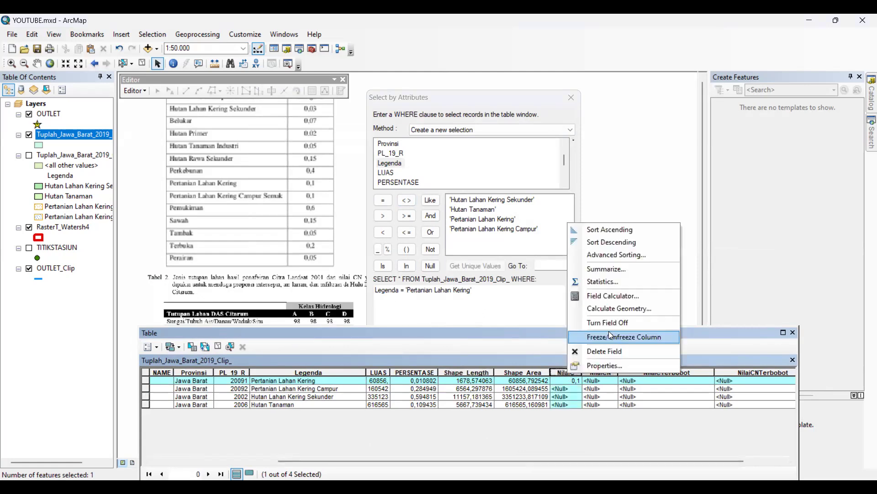
{"action": "right_click", "coordinate": [555, 374]}
{"action": "right_click", "coordinate": [554, 375]}
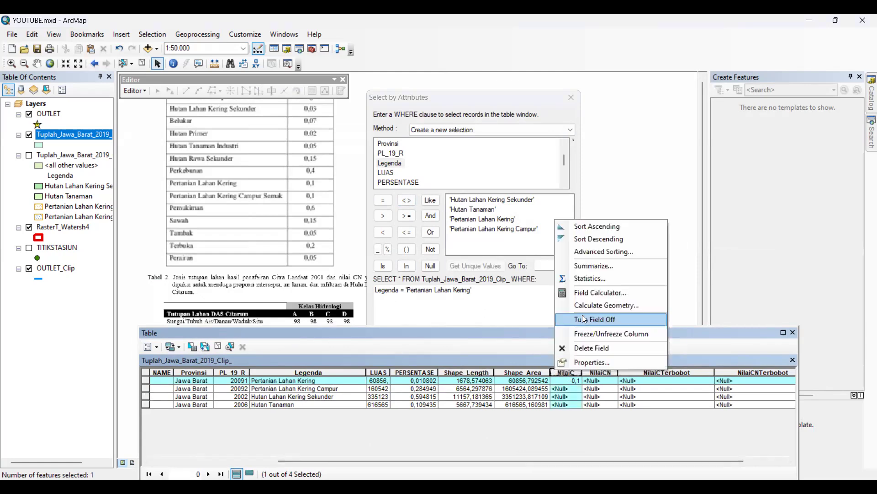
{"action": "left_click", "coordinate": [600, 293]}
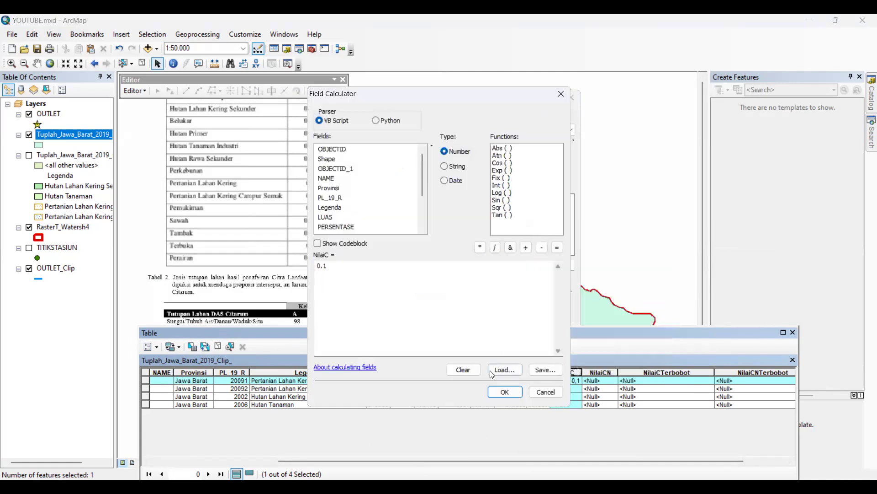
{"action": "left_click", "coordinate": [499, 392]}
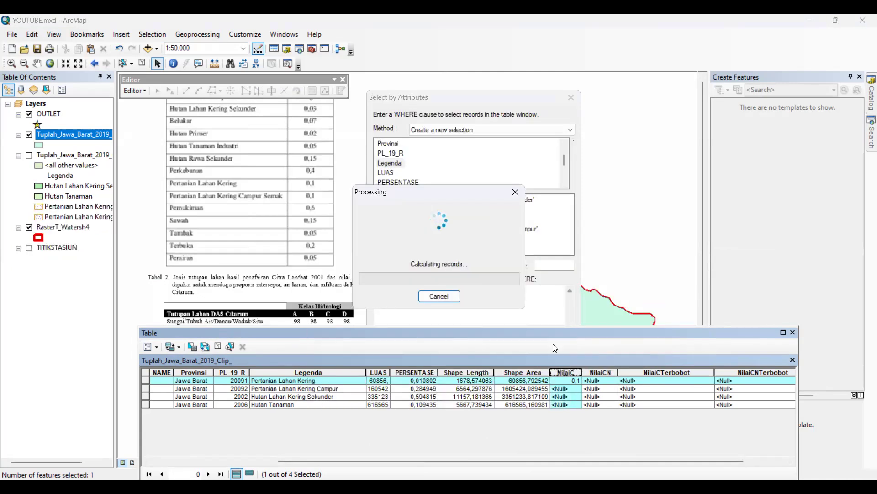
Select the record where Legenda = 'Pertanian Lahan Kering Campur' and calculate its NilaiC as 0.1
{"action": "left_click_drag", "start_coordinate": [475, 291], "coordinate": [407, 290]}
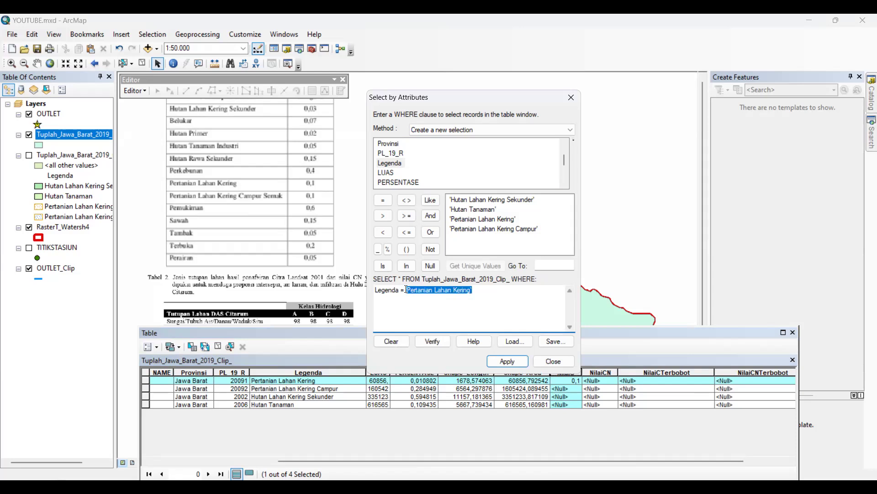
{"action": "key", "text": "BackSpace"}
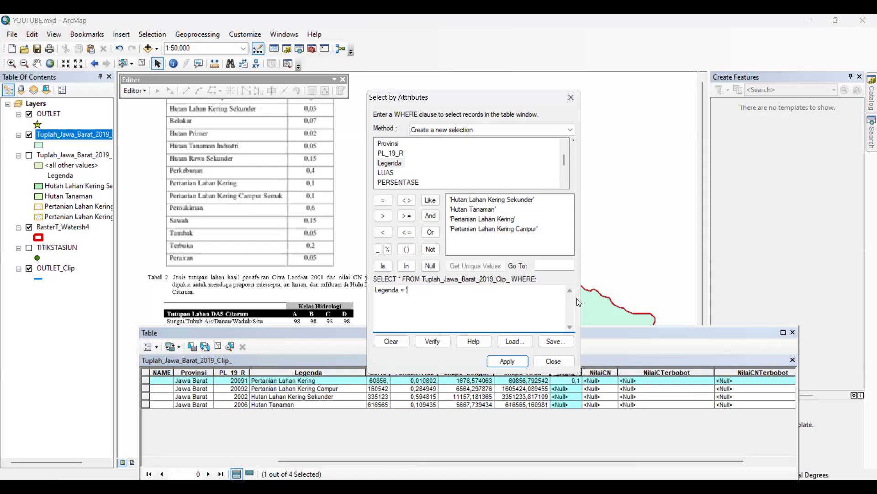
{"action": "double_click", "coordinate": [517, 232]}
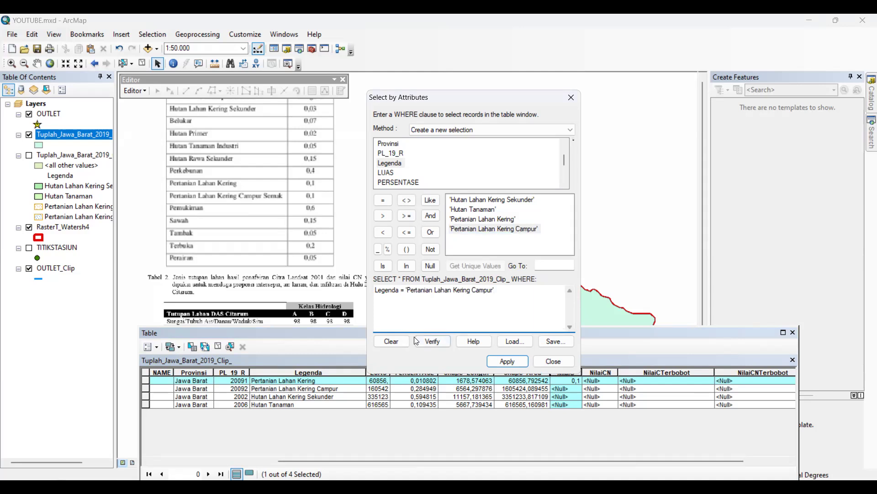
{"action": "left_click", "coordinate": [491, 359]}
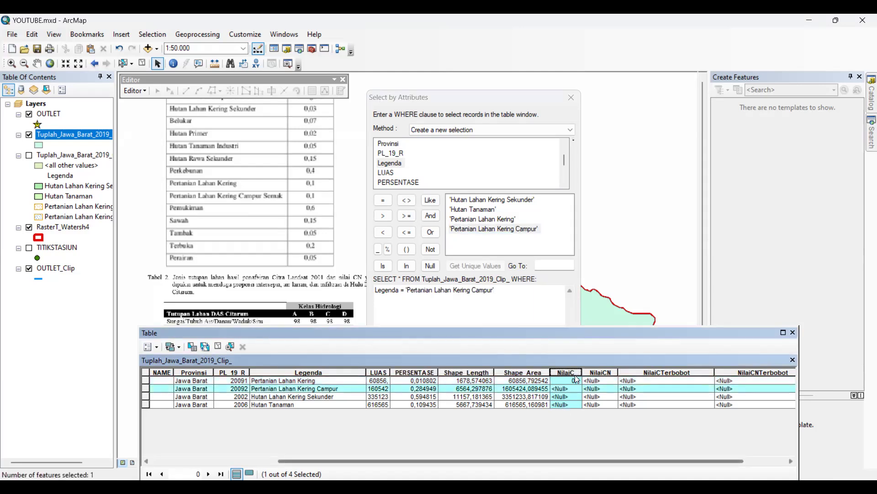
{"action": "right_click", "coordinate": [575, 373]}
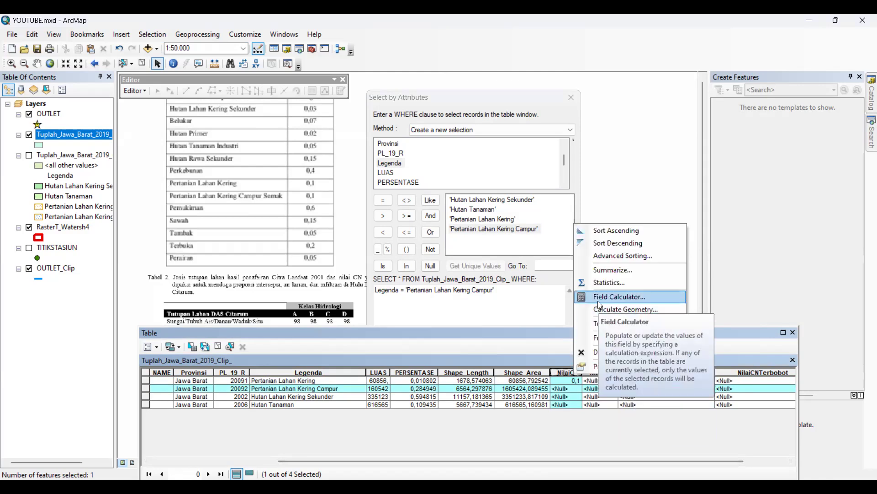
{"action": "left_click", "coordinate": [598, 298]}
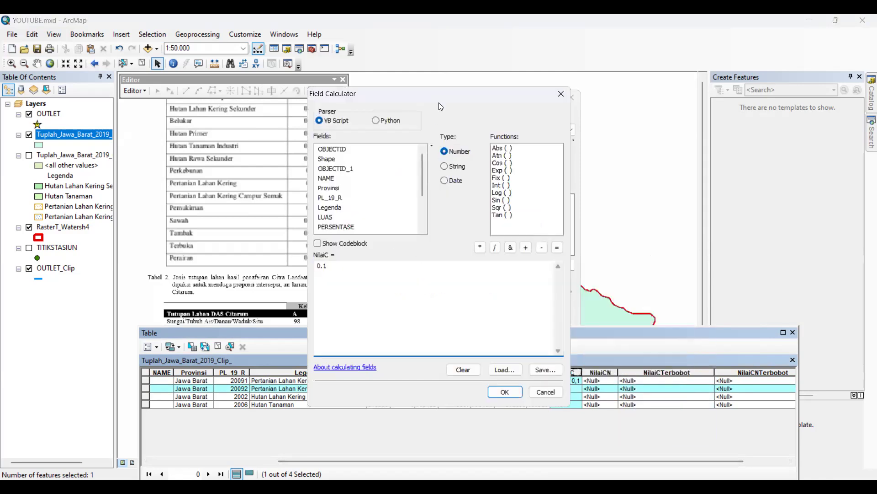
{"action": "left_click_drag", "start_coordinate": [441, 96], "coordinate": [571, 120]}
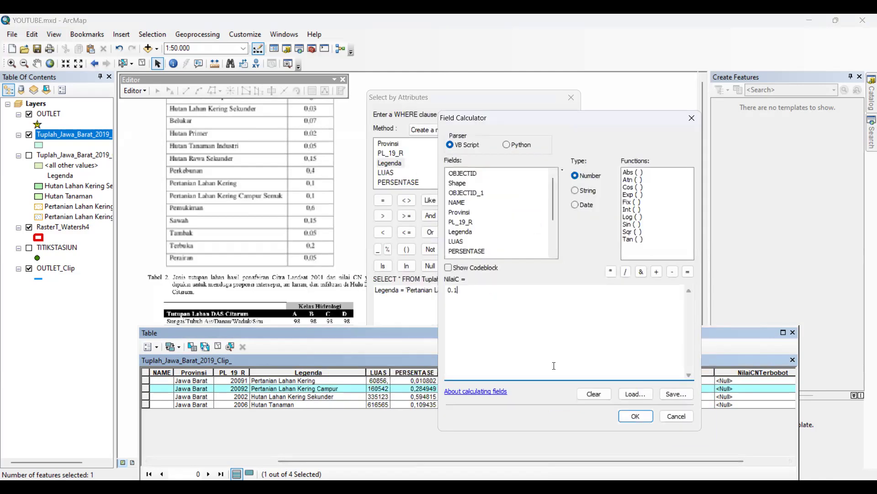
{"action": "left_click", "coordinate": [627, 416]}
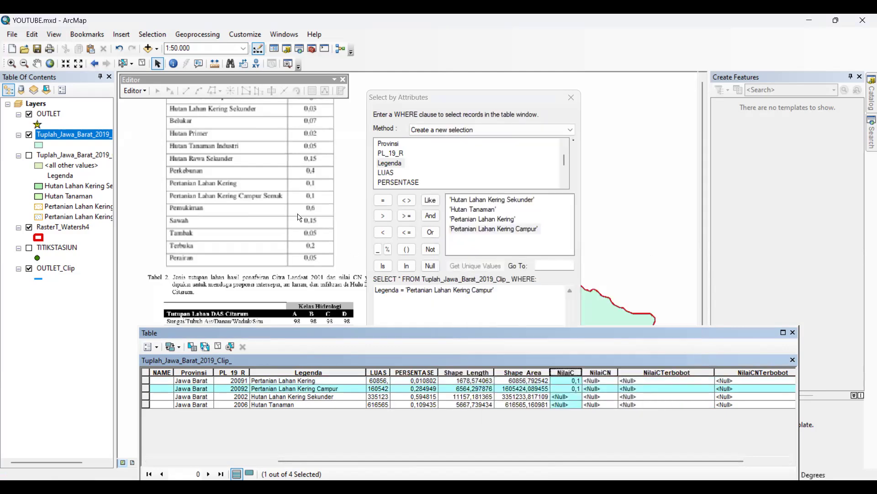
Select the record where Legenda = 'Hutan Lahan Kering Sekunder' and calculate its NilaiC as 0.03
{"action": "left_click_drag", "start_coordinate": [425, 294], "coordinate": [406, 298]}
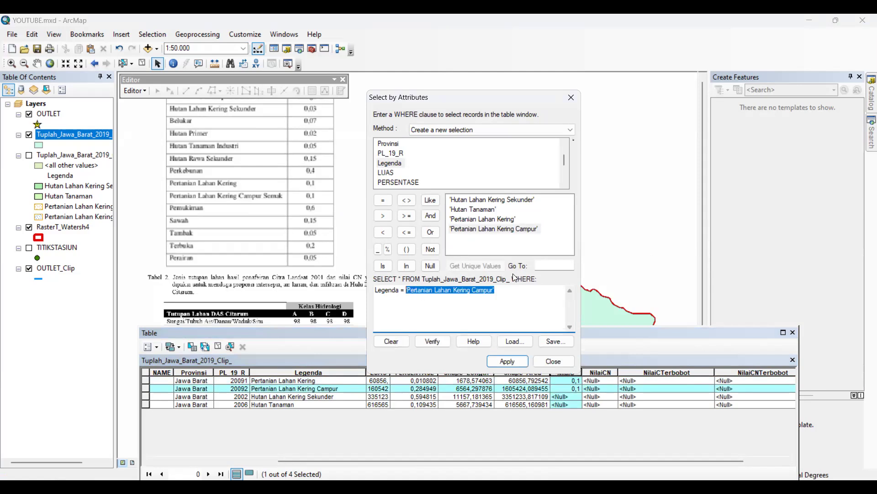
{"action": "key", "text": "Delete"}
{"action": "double_click", "coordinate": [507, 201]}
{"action": "left_click", "coordinate": [496, 362]}
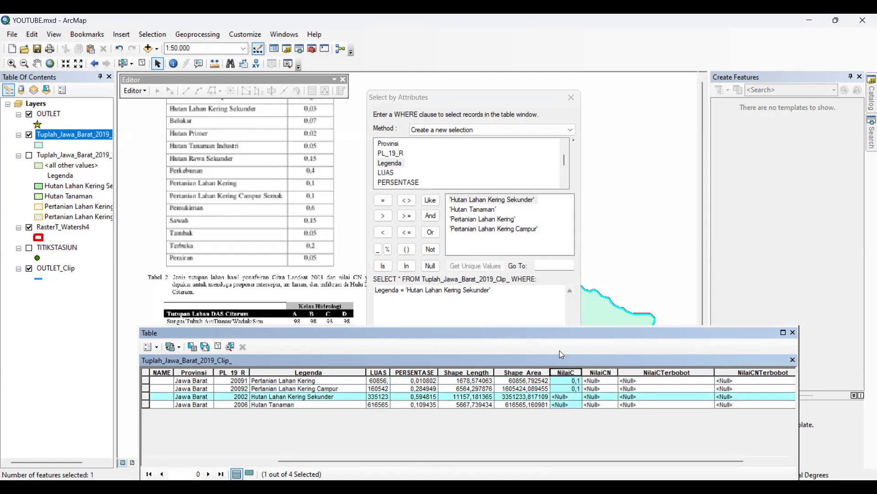
{"action": "right_click", "coordinate": [566, 372]}
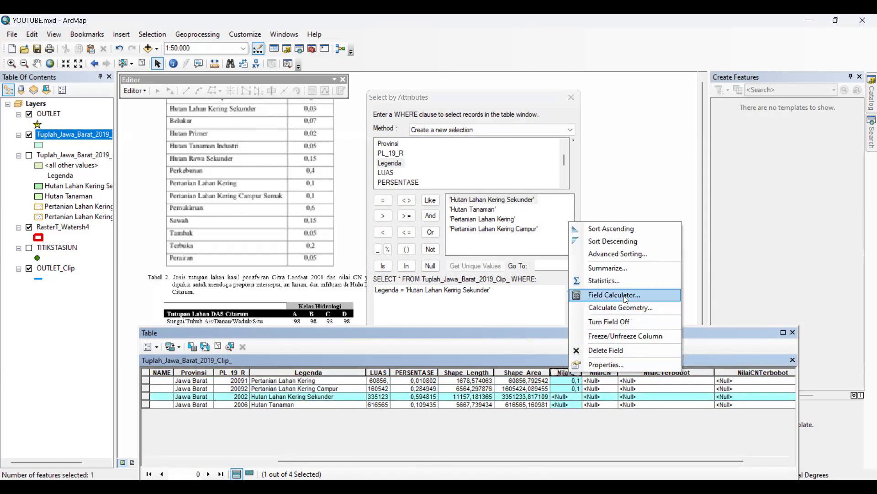
{"action": "left_click", "coordinate": [626, 299]}
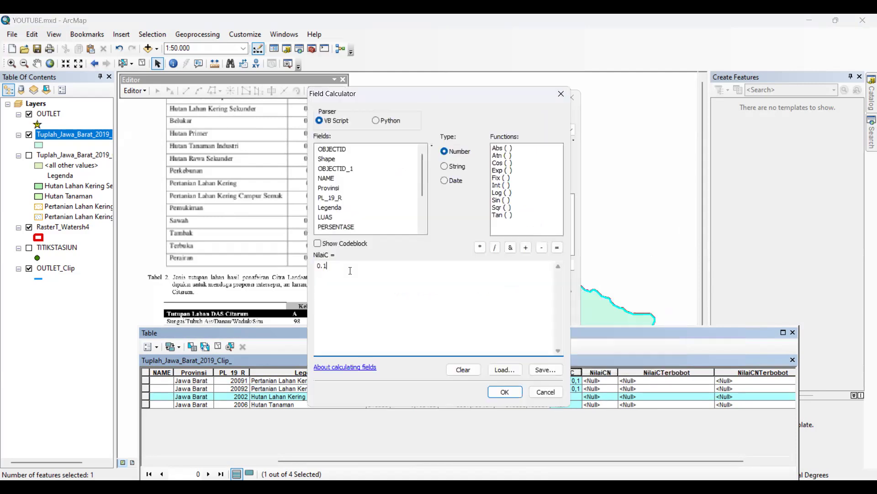
{"action": "left_click", "coordinate": [504, 392]}
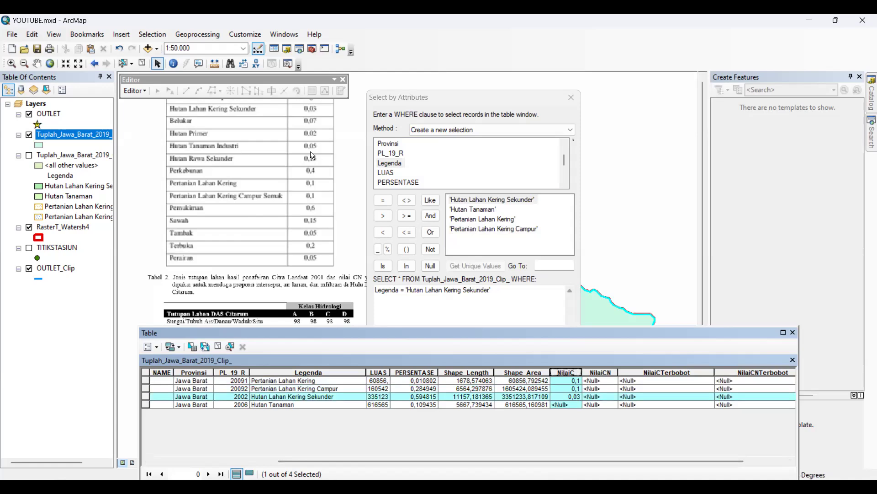
Select the record where Legenda = 'Hutan Tanaman' and calculate its NilaiC as 0.05
{"action": "scroll", "coordinate": [311, 149], "scroll_direction": "down", "scroll_amount": 1}
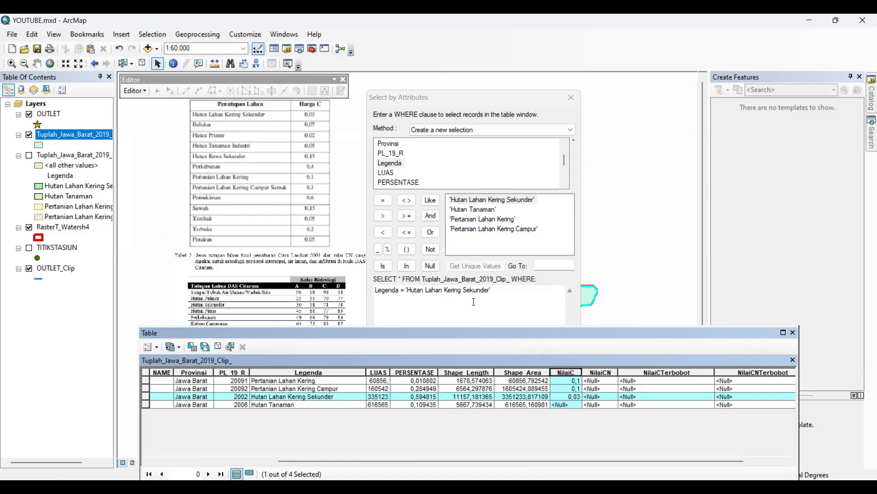
{"action": "left_click_drag", "start_coordinate": [492, 290], "coordinate": [405, 292]}
{"action": "key", "text": "BackSpace"}
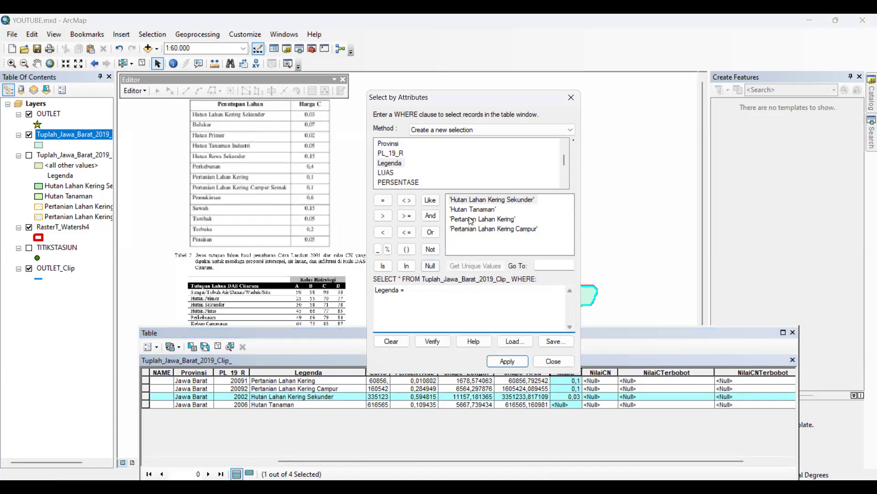
{"action": "double_click", "coordinate": [473, 210]}
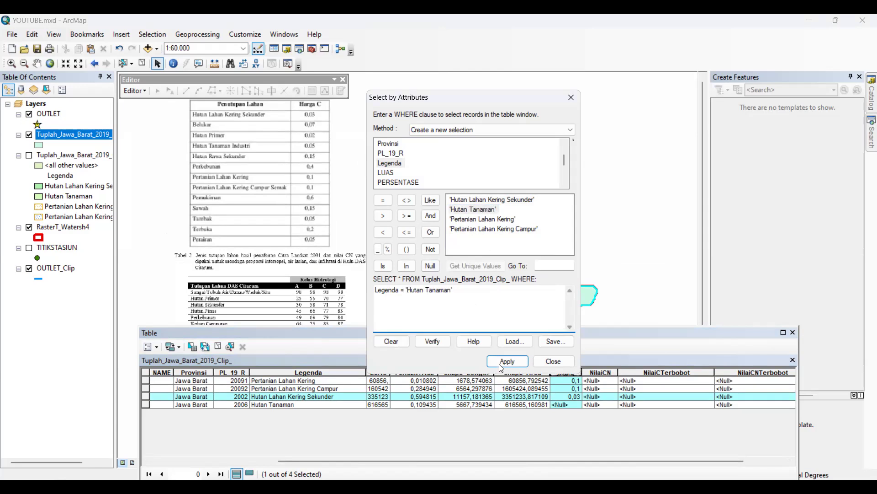
{"action": "left_click", "coordinate": [503, 362]}
{"action": "left_click", "coordinate": [568, 374]}
{"action": "right_click", "coordinate": [573, 373]}
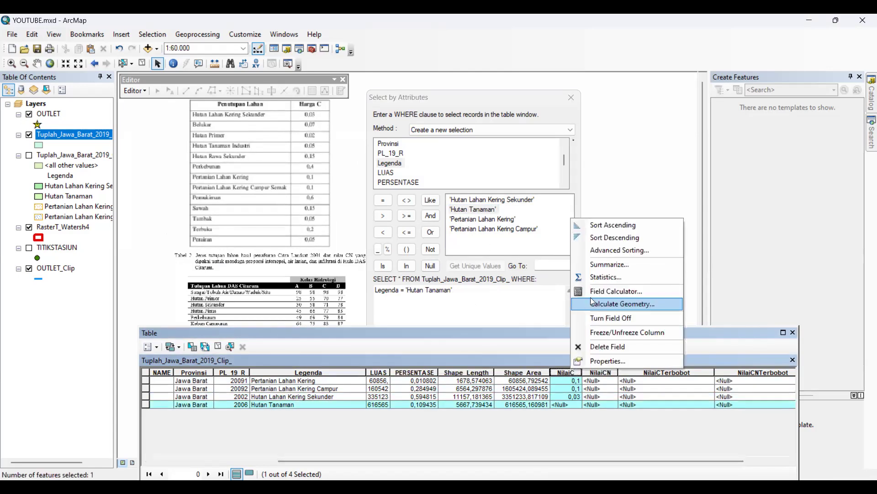
{"action": "left_click", "coordinate": [593, 291]}
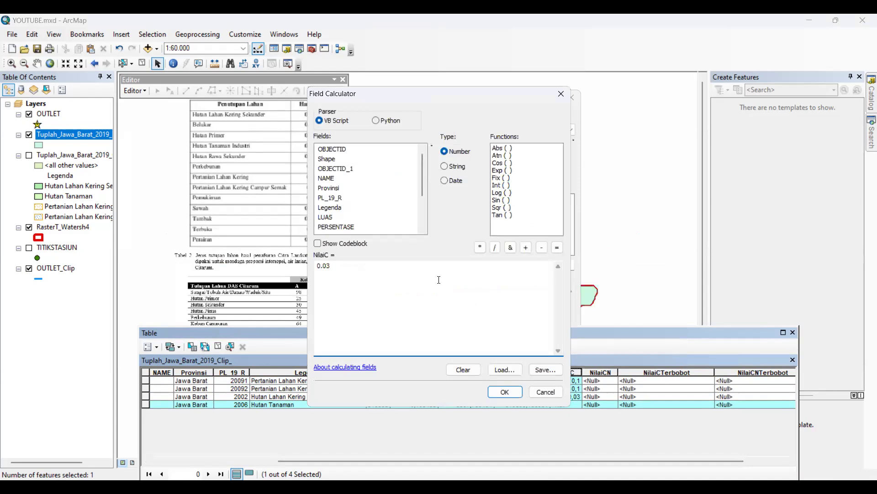
{"action": "left_click", "coordinate": [506, 391]}
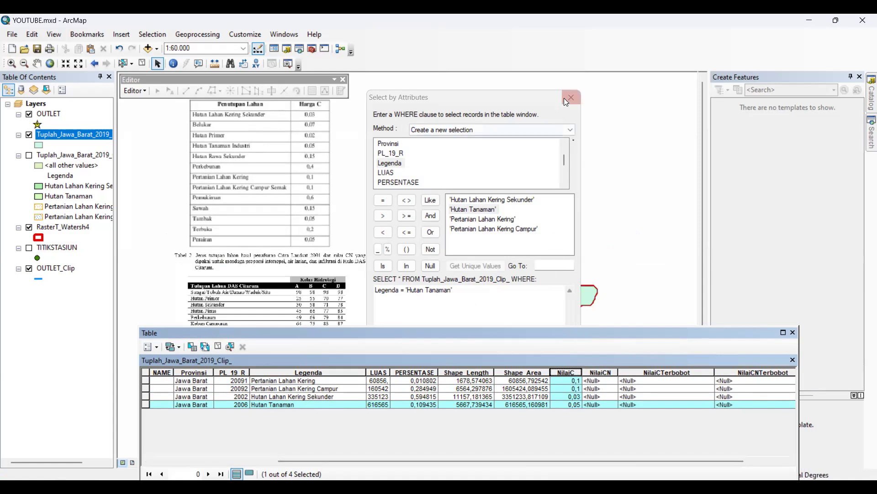
Arrange the attribute table beside the reference document and examine the curve numbers by land cover and hydrologic class
{"action": "left_click", "coordinate": [598, 373]}
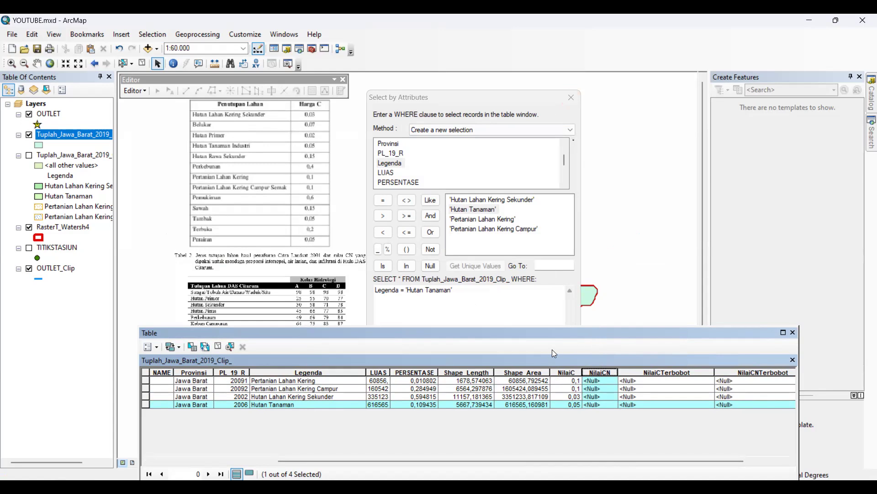
{"action": "left_click_drag", "start_coordinate": [599, 333], "coordinate": [651, 269]}
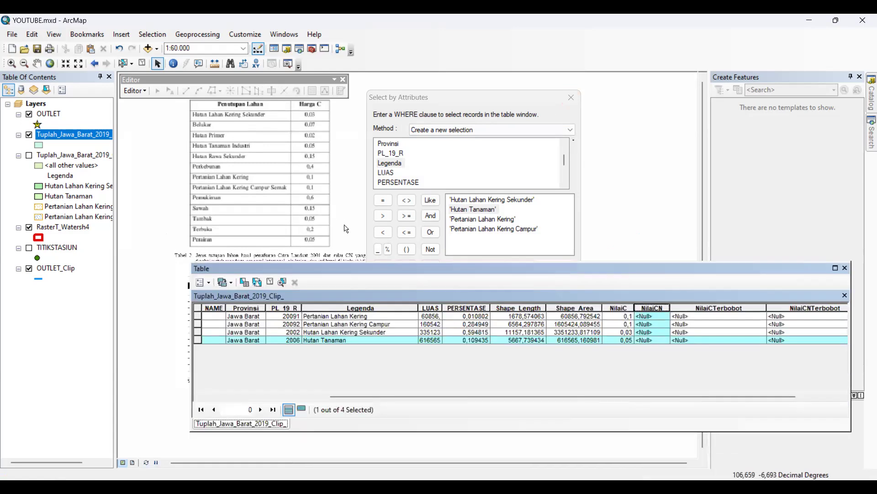
{"action": "scroll", "coordinate": [347, 229], "scroll_direction": "down", "scroll_amount": 2}
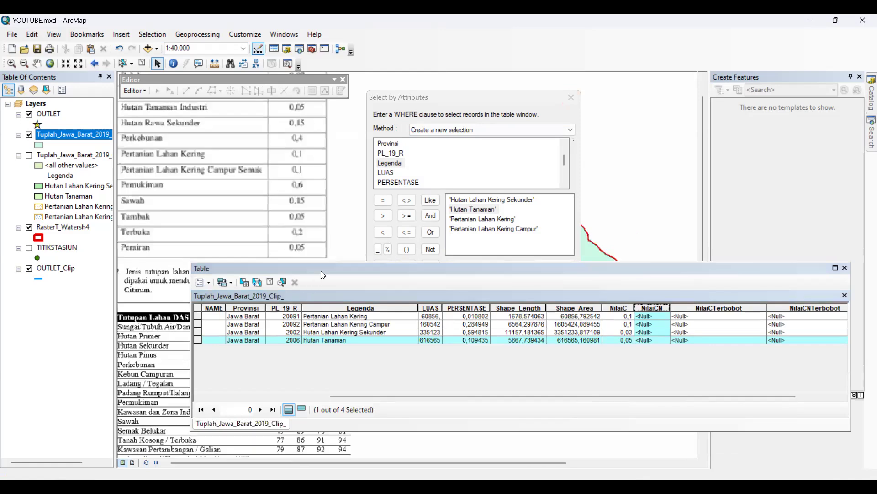
{"action": "left_click_drag", "start_coordinate": [420, 269], "coordinate": [528, 237]}
{"action": "left_click_drag", "start_coordinate": [299, 300], "coordinate": [444, 310]}
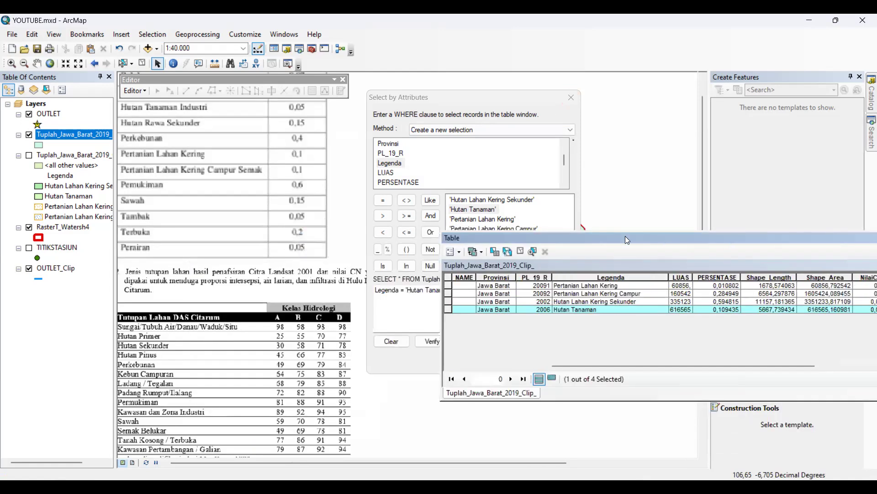
{"action": "left_click_drag", "start_coordinate": [625, 236], "coordinate": [507, 232]}
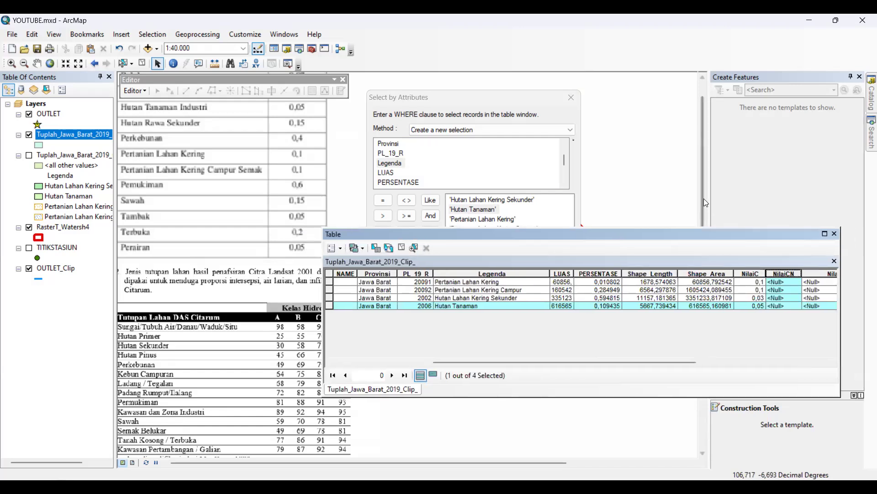
{"action": "left_click", "coordinate": [704, 198]}
{"action": "left_click_drag", "start_coordinate": [440, 237], "coordinate": [481, 234]}
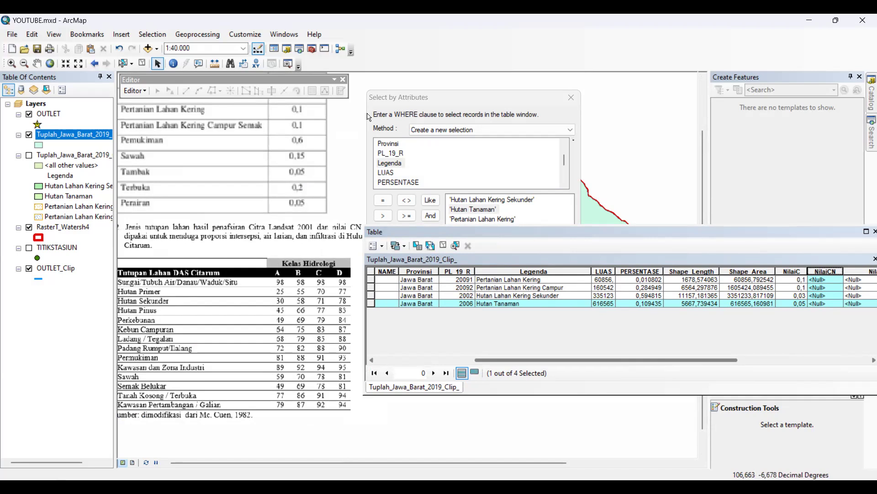
{"action": "left_click", "coordinate": [544, 338]}
{"action": "left_click", "coordinate": [629, 310]}
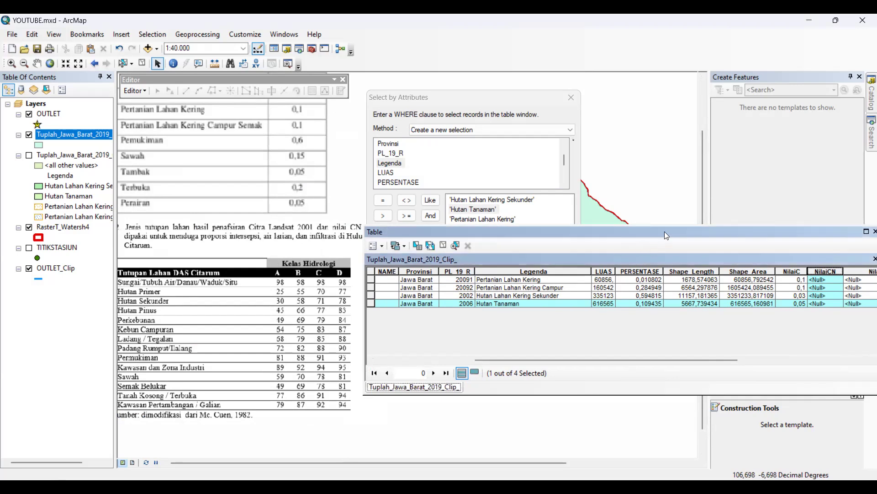
{"action": "left_click_drag", "start_coordinate": [627, 236], "coordinate": [587, 236]}
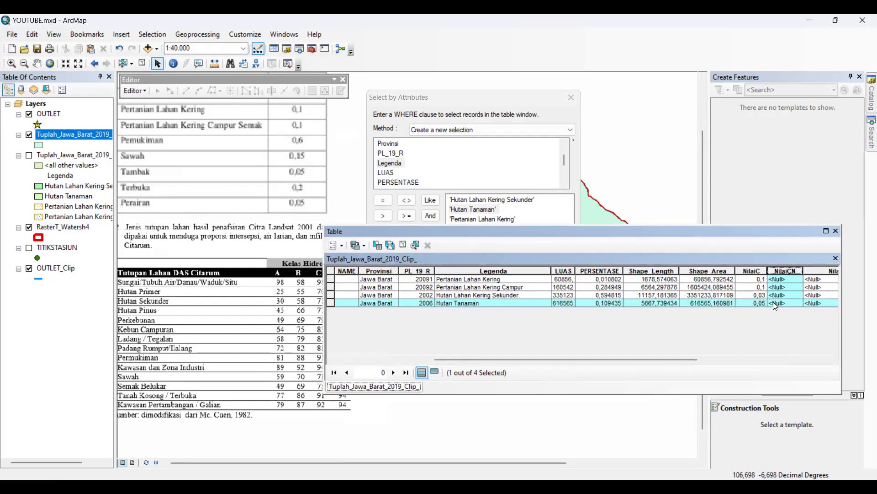
Calculate NilaiCN as 58 for the selected Hutan Tanaman record with the Field Calculator
{"action": "right_click", "coordinate": [786, 271]}
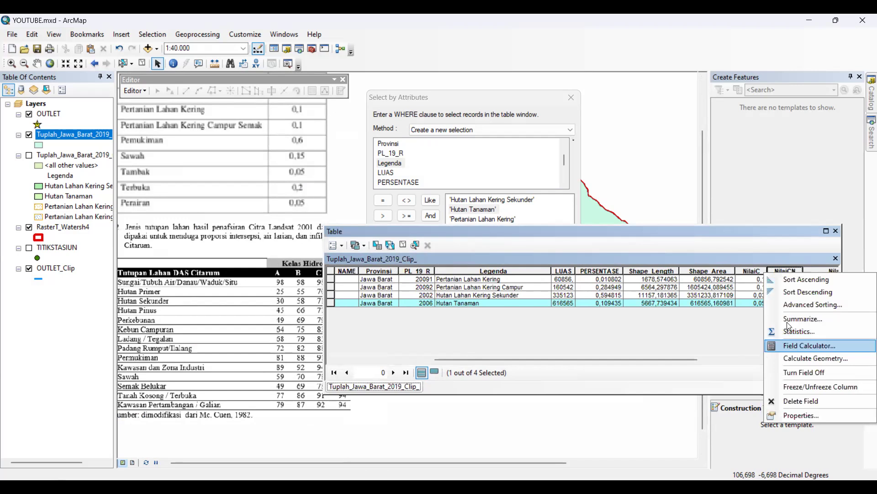
{"action": "left_click", "coordinate": [797, 346]}
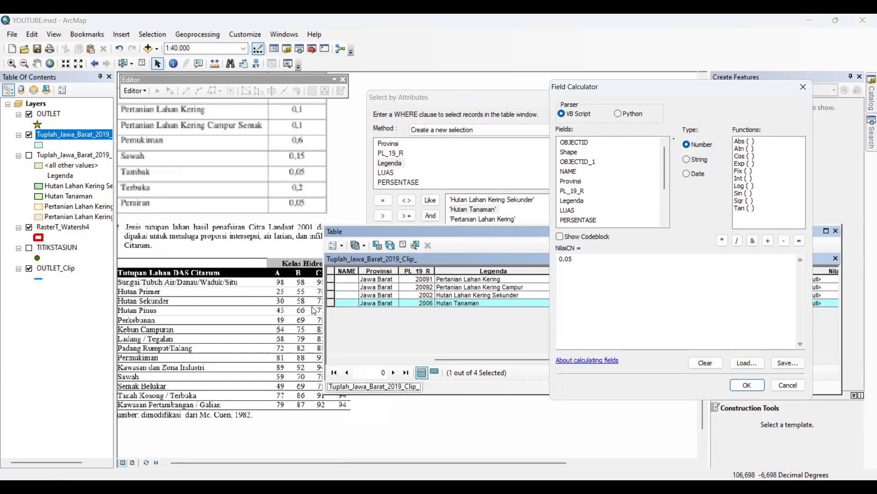
{"action": "left_click_drag", "start_coordinate": [623, 301], "coordinate": [478, 257]}
{"action": "type", "text": "58"}
{"action": "left_click", "coordinate": [747, 386]}
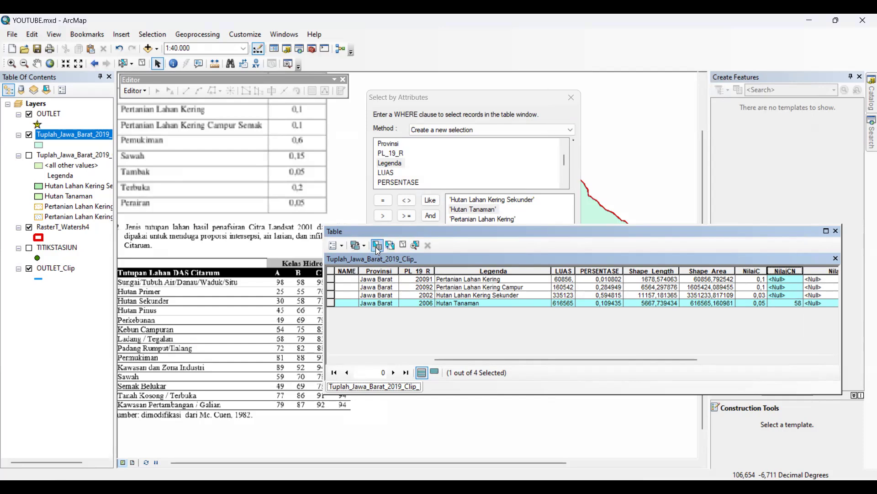
Select the record where Legenda = 'Hutan Lahan Kering Sekunder', correcting the extra quote in the WHERE clause
{"action": "double_click", "coordinate": [497, 210]}
{"action": "left_click_drag", "start_coordinate": [452, 290], "coordinate": [407, 290]}
{"action": "key", "text": "BackSpace"}
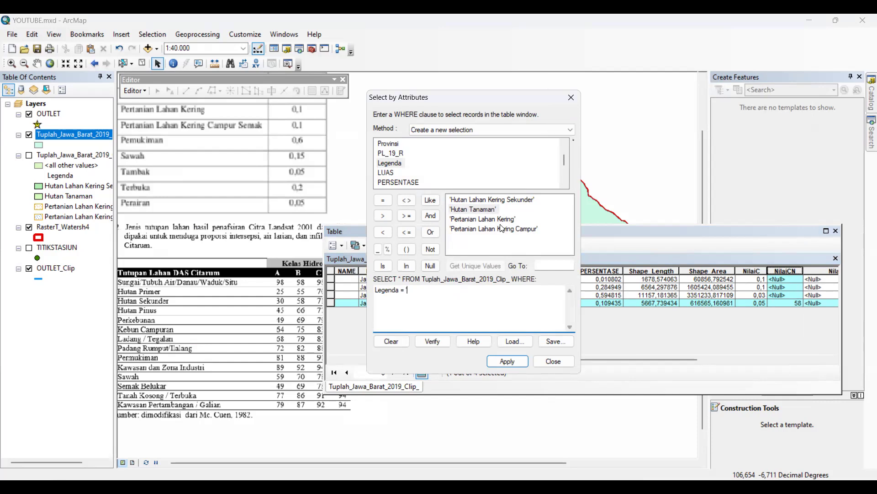
{"action": "double_click", "coordinate": [521, 200]}
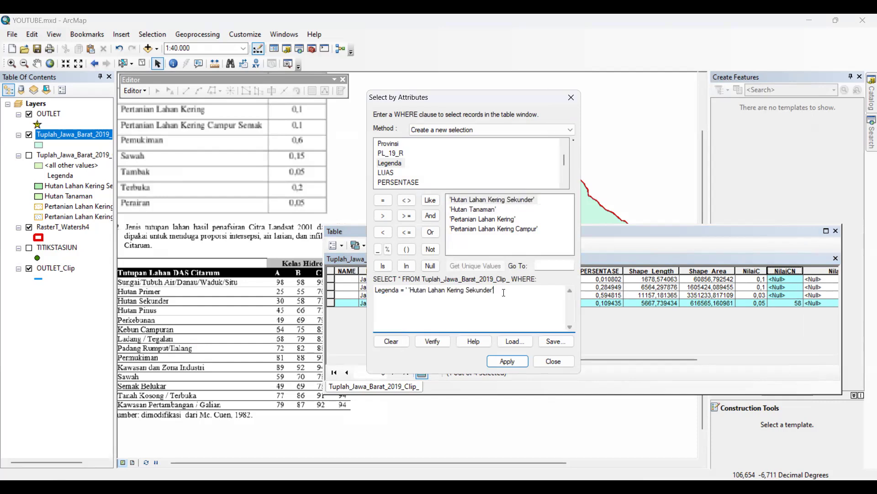
{"action": "left_click", "coordinate": [498, 362]}
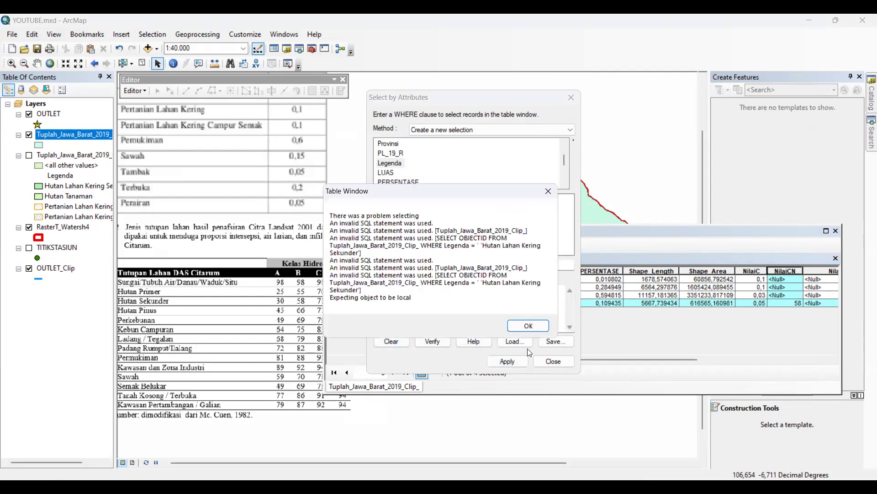
{"action": "left_click", "coordinate": [529, 325]}
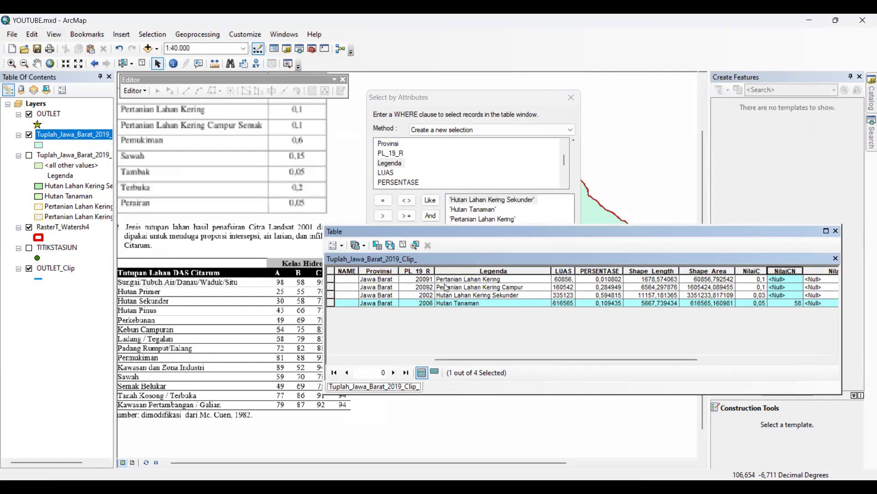
{"action": "left_click", "coordinate": [410, 289]}
{"action": "key", "text": "BackSpace"}
{"action": "key", "text": "BackSpace"}
{"action": "left_click", "coordinate": [507, 362]}
Calculate NilaiCN as 55 for the selected Hutan Lahan Kering Sekunder record
{"action": "right_click", "coordinate": [789, 275]}
{"action": "left_click", "coordinate": [814, 370]}
{"action": "left_click_drag", "start_coordinate": [399, 279], "coordinate": [259, 277]}
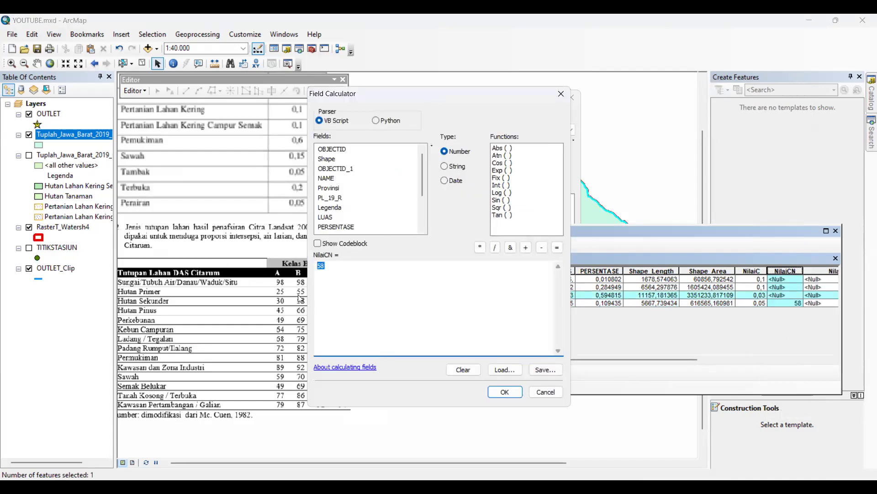
{"action": "type", "text": "55"}
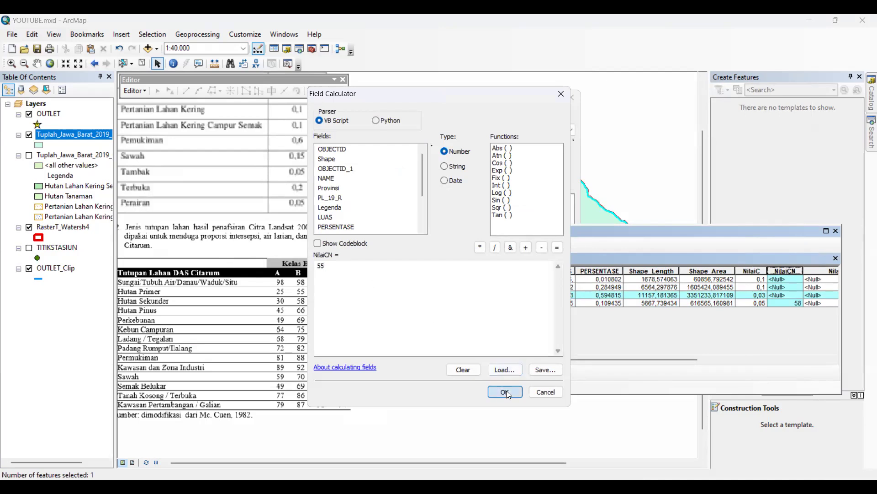
{"action": "left_click", "coordinate": [505, 392]}
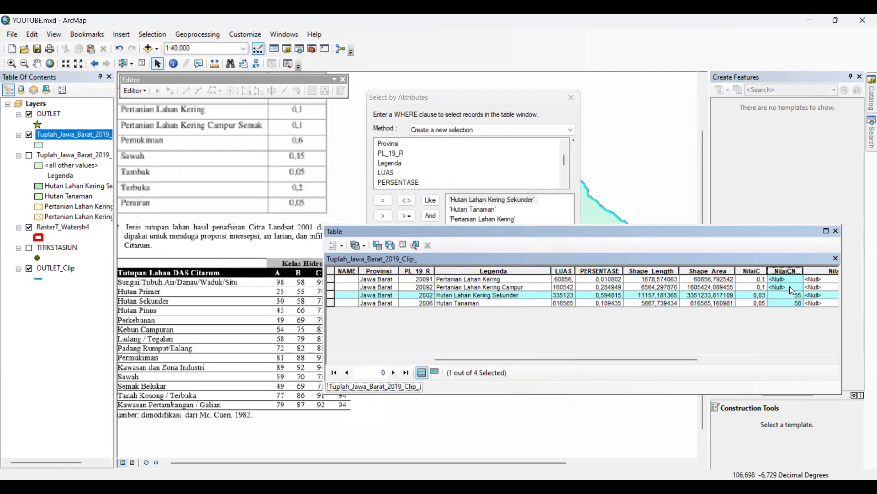
Select the Pertanian Lahan Kering Campur record directly in the table and calculate its NilaiCN as 70
{"action": "left_click", "coordinate": [791, 288]}
{"action": "left_click", "coordinate": [331, 286]}
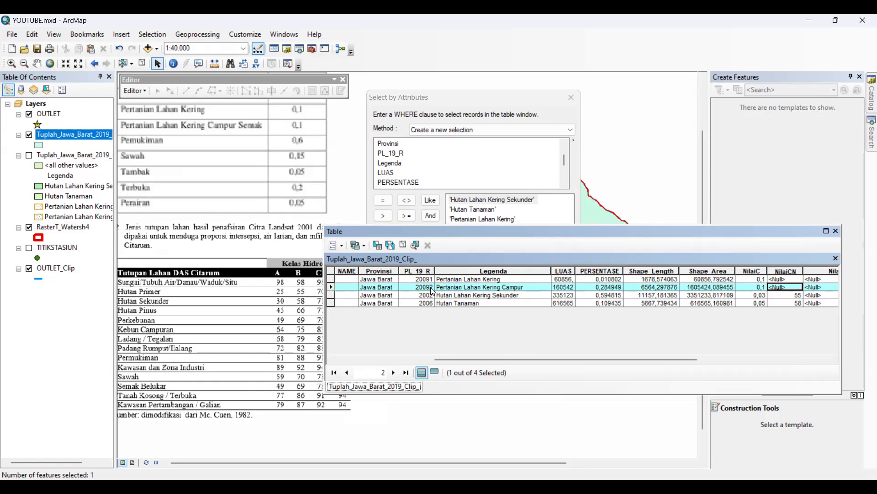
{"action": "left_click", "coordinate": [541, 169]}
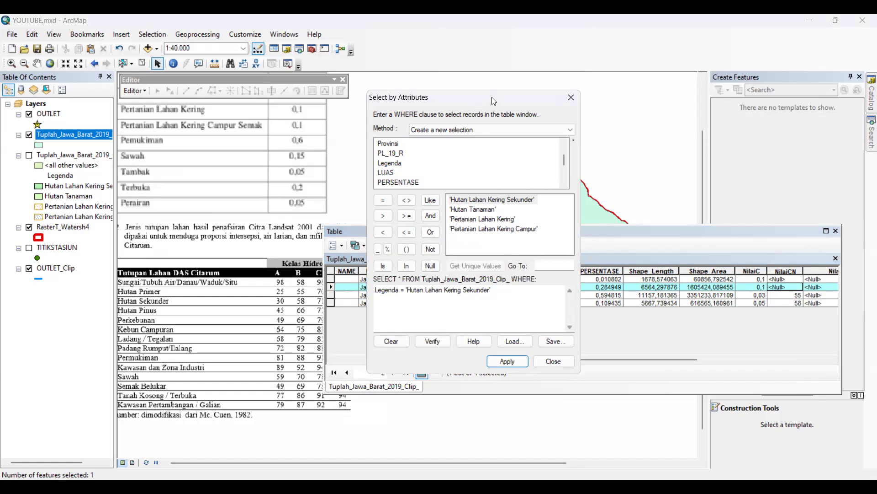
{"action": "left_click_drag", "start_coordinate": [507, 97], "coordinate": [609, 101]}
{"action": "left_click", "coordinate": [607, 296]}
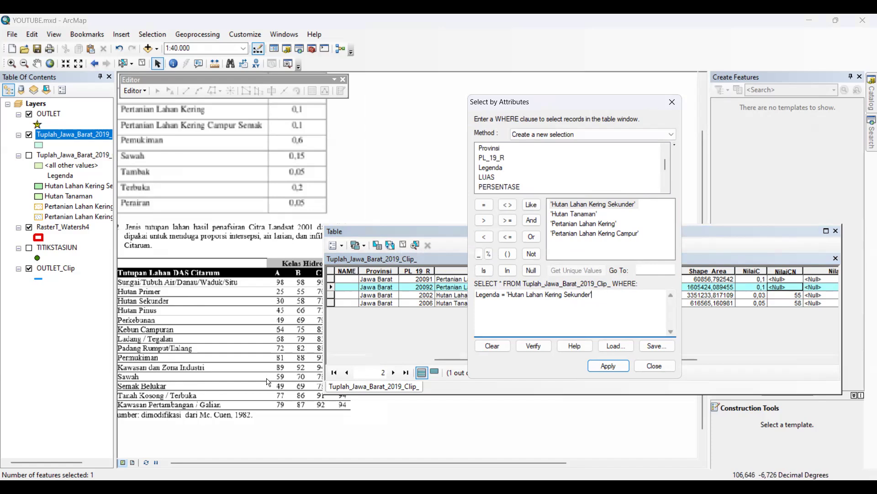
{"action": "left_click", "coordinate": [745, 239]}
{"action": "right_click", "coordinate": [793, 270]}
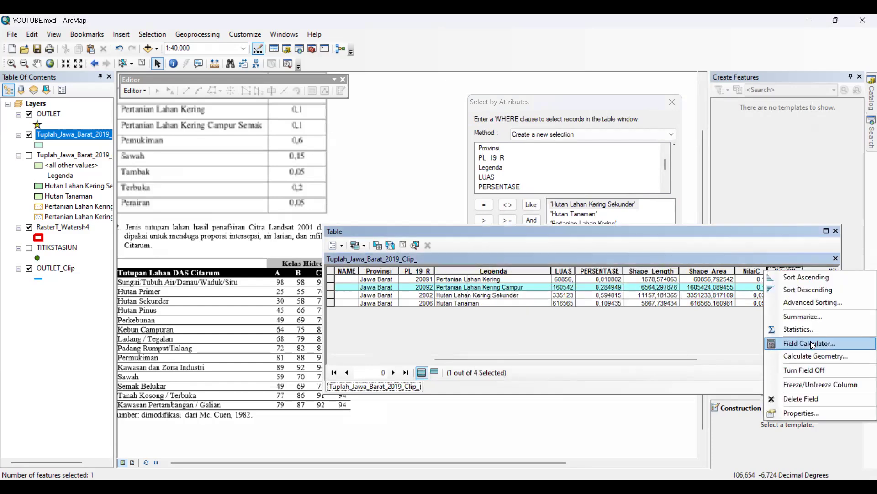
{"action": "left_click", "coordinate": [813, 345]}
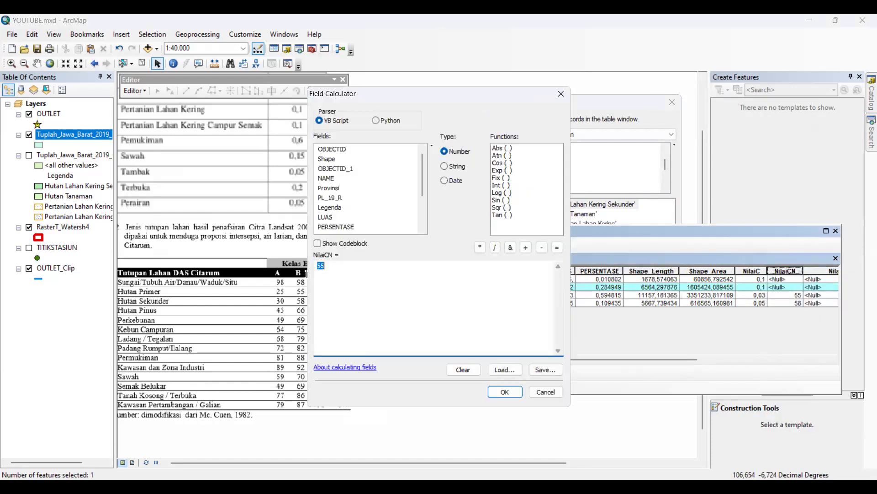
{"action": "left_click", "coordinate": [505, 392]}
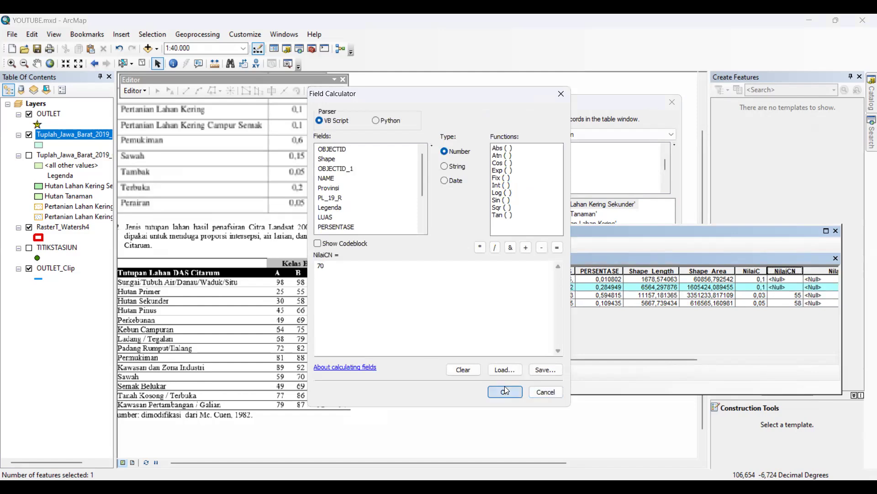
Select the Pertanian Lahan Kering record in the table and calculate its NilaiCN as 70
{"action": "right_click", "coordinate": [793, 273]}
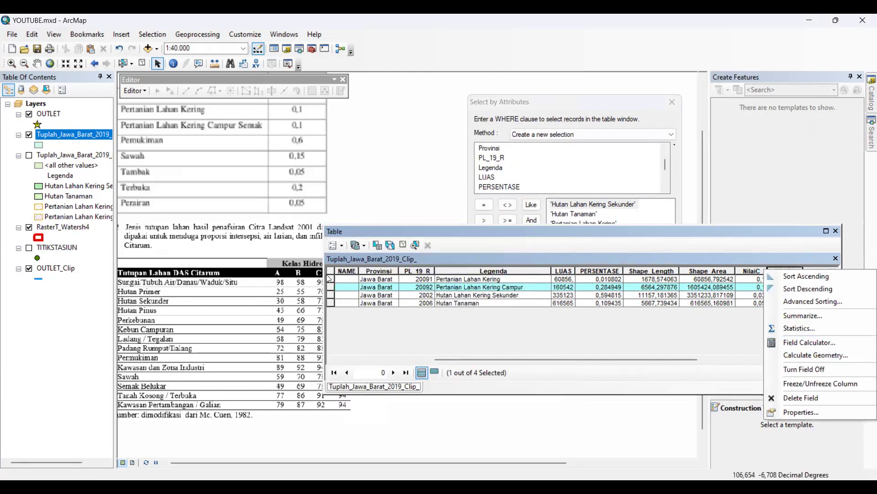
{"action": "left_click", "coordinate": [415, 281]}
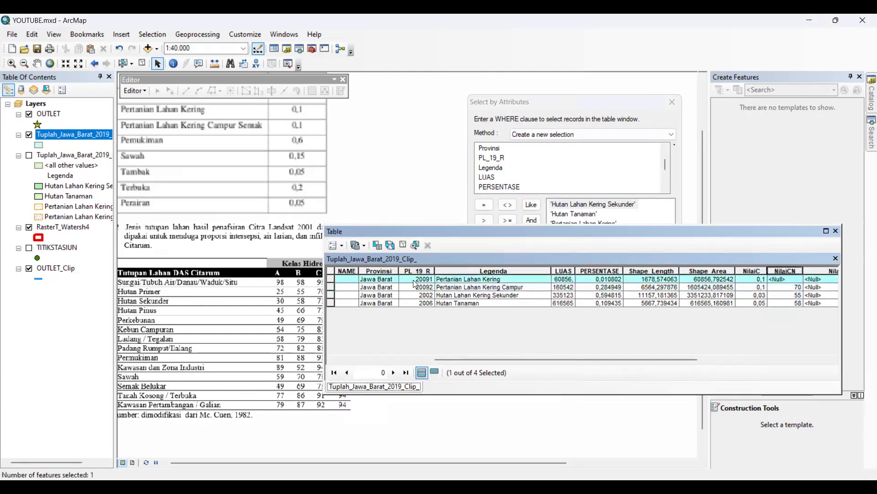
{"action": "right_click", "coordinate": [794, 271]}
{"action": "left_click", "coordinate": [800, 348]}
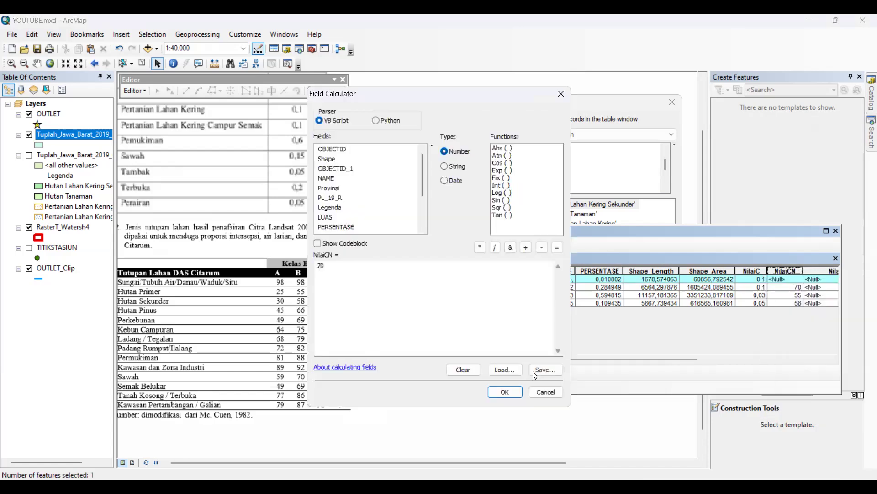
{"action": "left_click", "coordinate": [503, 389]}
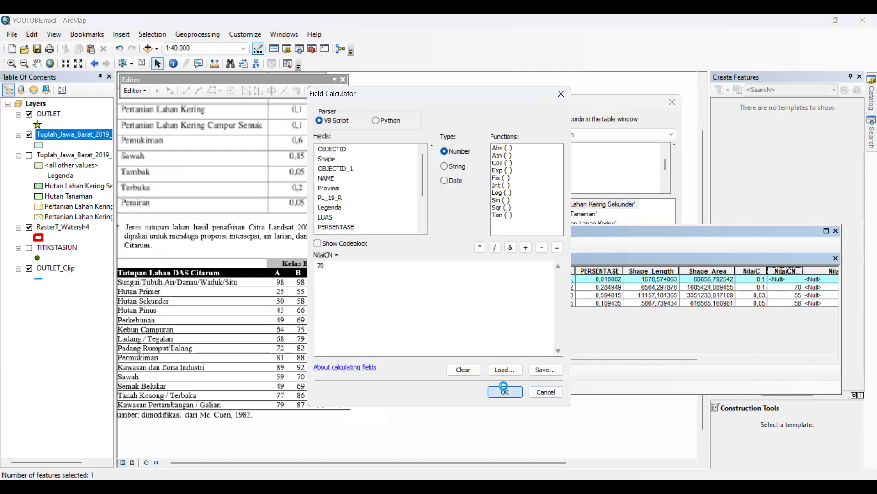
Maximize the attribute table and clear the record selection
{"action": "left_click", "coordinate": [827, 231]}
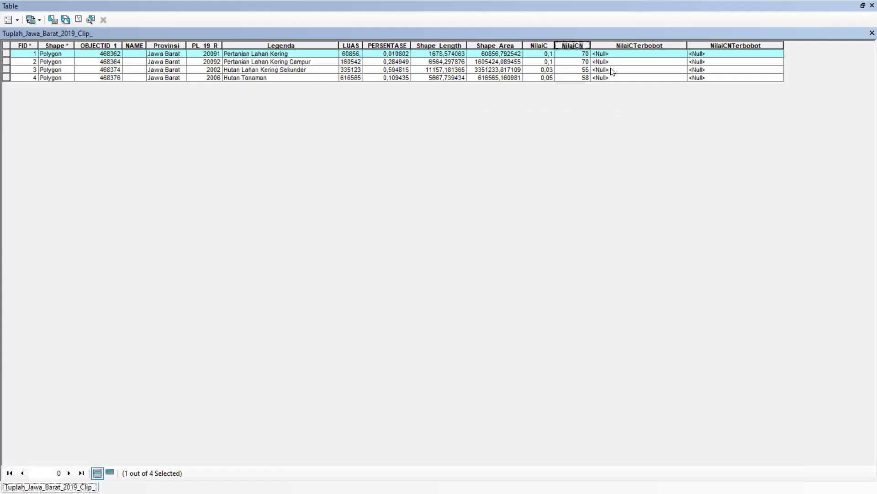
{"action": "left_click", "coordinate": [626, 45]}
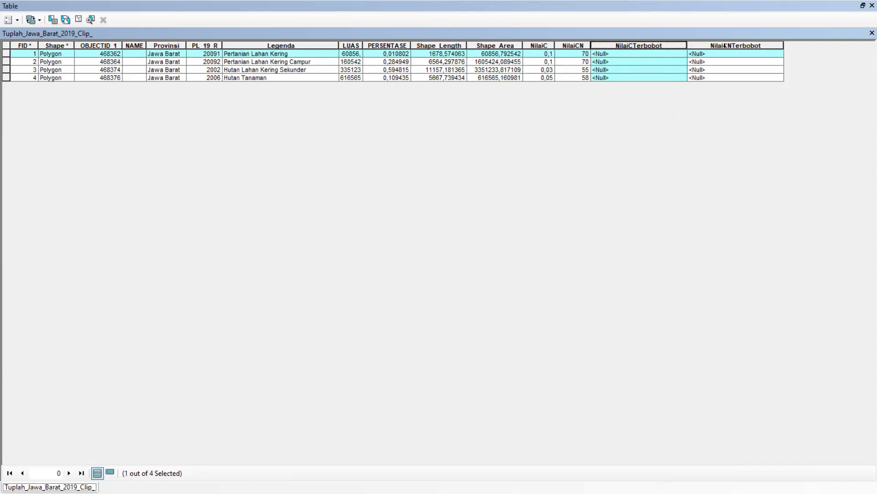
{"action": "right_click", "coordinate": [659, 46]}
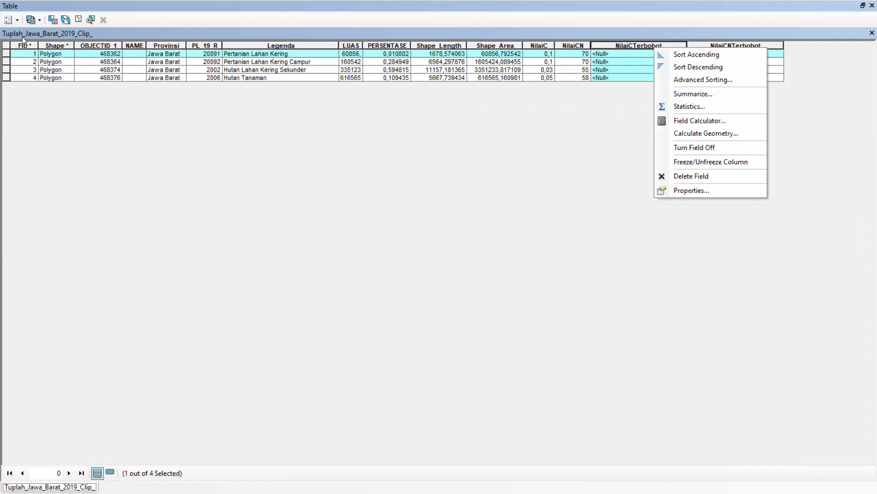
{"action": "left_click", "coordinate": [12, 19]}
{"action": "left_click", "coordinate": [49, 63]}
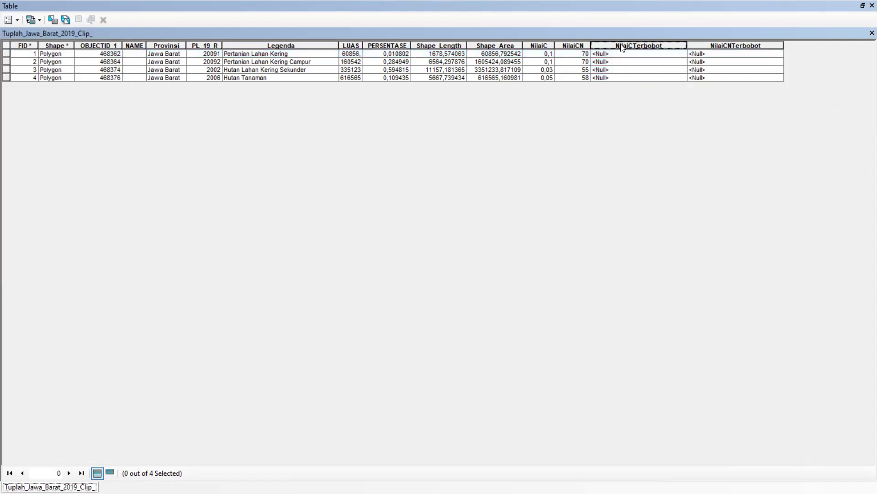
Calculate the NilaiCTerbobot field for all records as [PERSENTASE] * [NilaiC] with the Field Calculator
{"action": "right_click", "coordinate": [623, 46]}
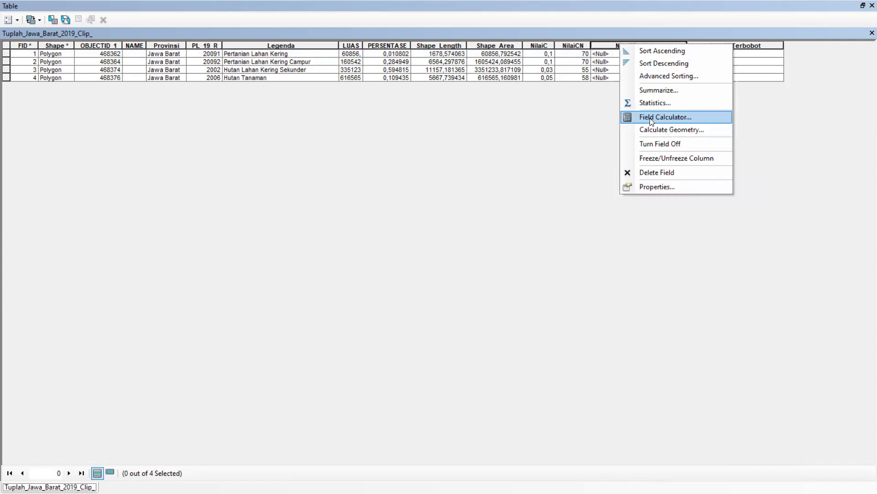
{"action": "left_click", "coordinate": [651, 118]}
{"action": "key", "text": "BackSpace"}
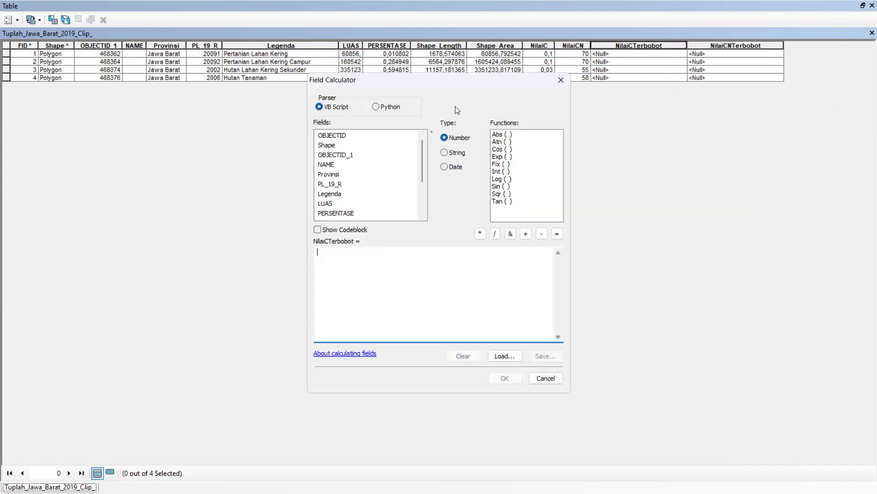
{"action": "left_click_drag", "start_coordinate": [503, 81], "coordinate": [513, 125]}
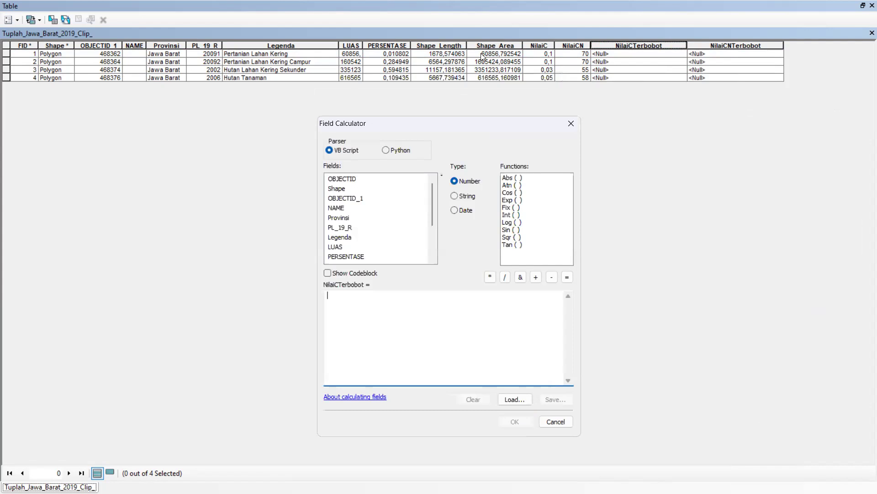
{"action": "left_click", "coordinate": [344, 256]}
{"action": "double_click", "coordinate": [363, 257]}
{"action": "left_click", "coordinate": [490, 276]}
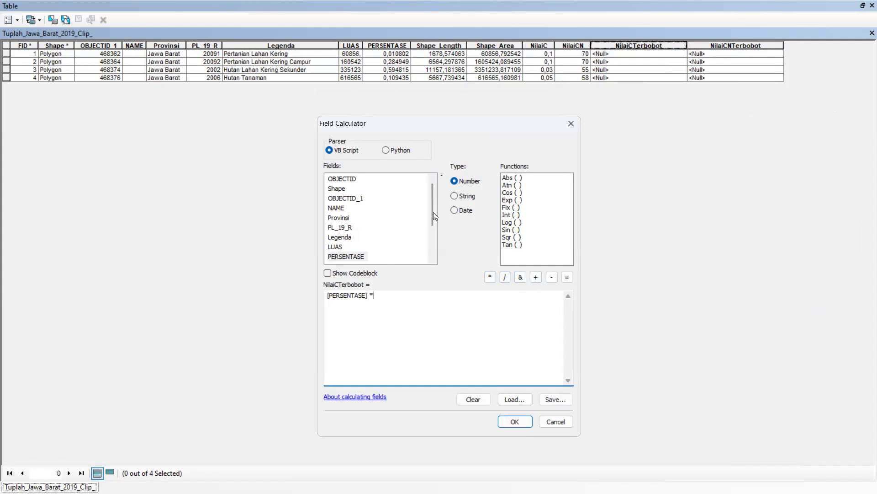
{"action": "scroll", "coordinate": [433, 212], "scroll_direction": "down", "scroll_amount": 2}
{"action": "double_click", "coordinate": [336, 247]}
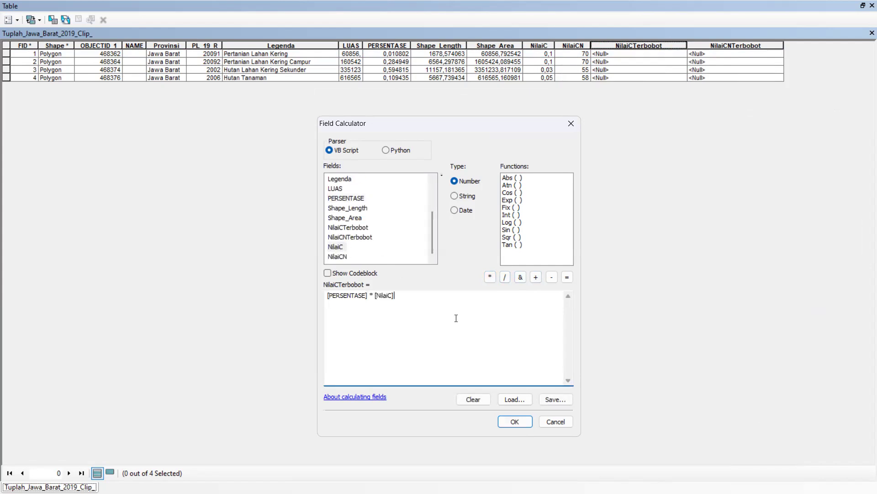
{"action": "left_click", "coordinate": [510, 421]}
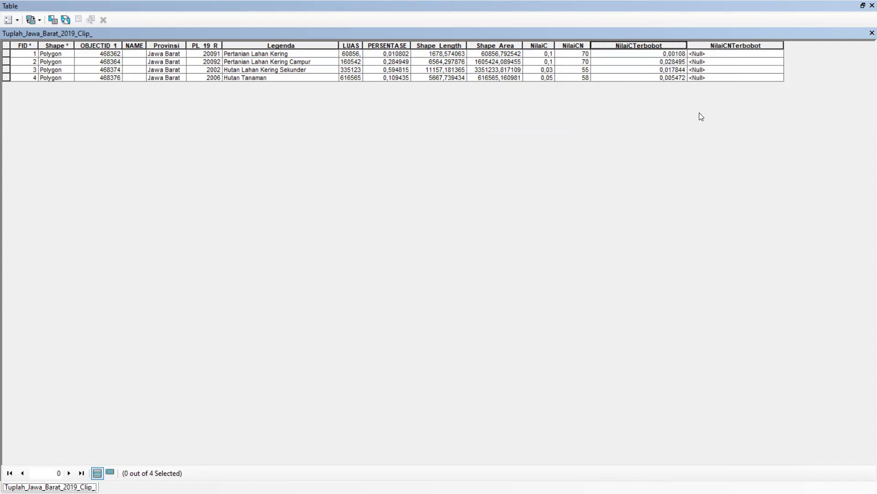
Calculate the NilaiCNTerbobot field for all records as [PERSENTASE] * [NilaiCN] by replacing NilaiC in the previous expression
{"action": "left_click", "coordinate": [721, 46]}
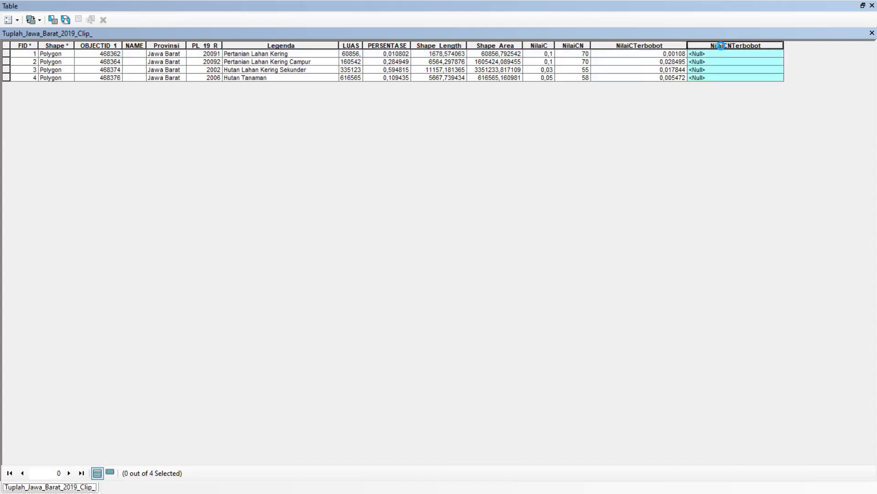
{"action": "left_click", "coordinate": [756, 117]}
{"action": "left_click_drag", "start_coordinate": [385, 252], "coordinate": [364, 252]}
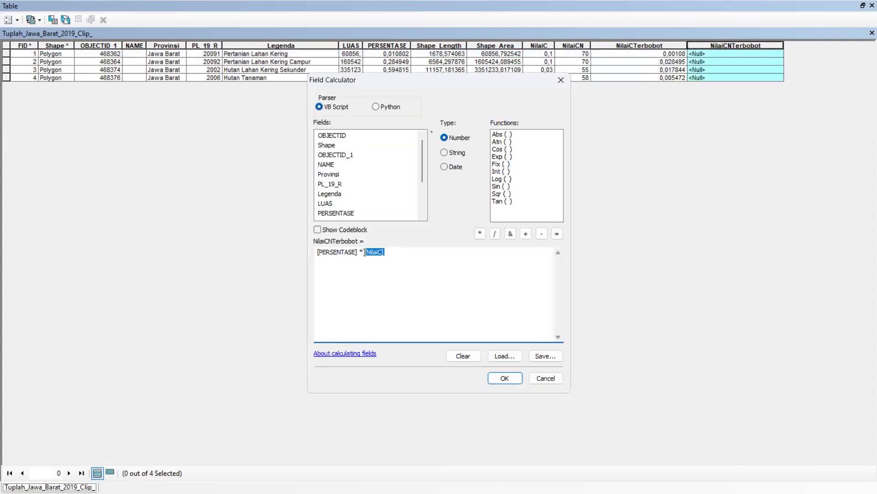
{"action": "key", "text": "BackSpace"}
{"action": "scroll", "coordinate": [426, 177], "scroll_direction": "down", "scroll_amount": 2}
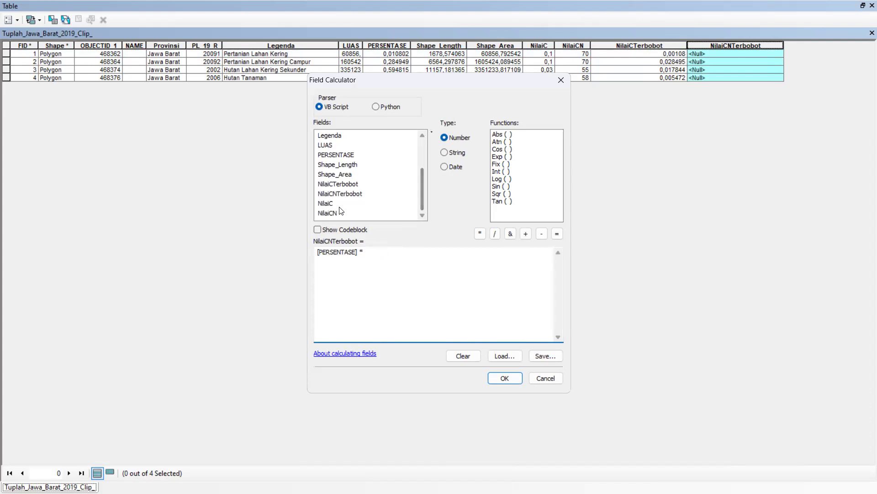
{"action": "double_click", "coordinate": [334, 213]}
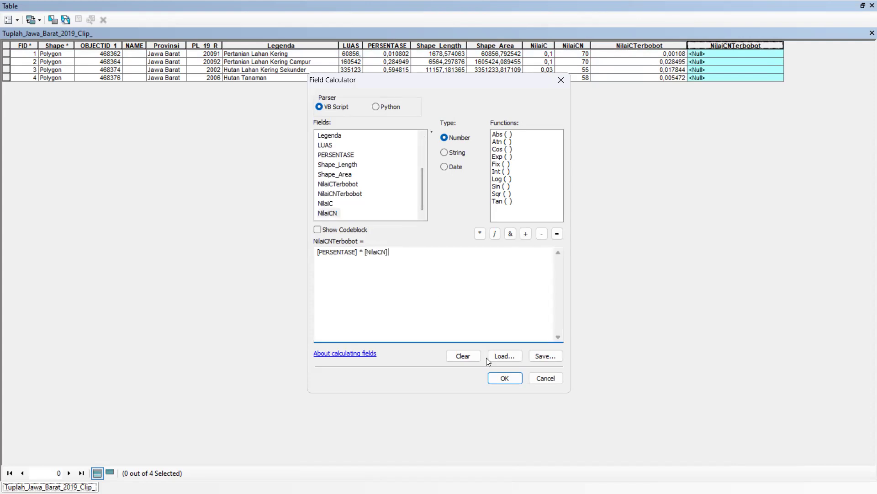
{"action": "left_click", "coordinate": [503, 383]}
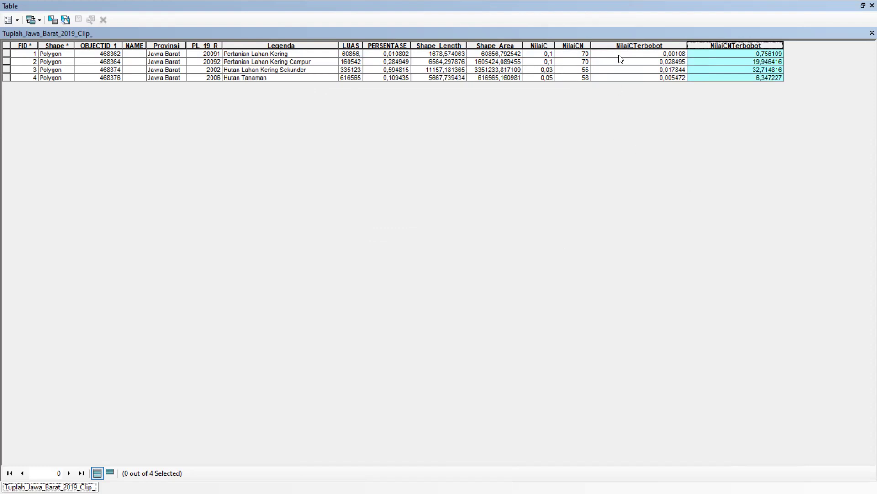
Check the sum of the weighted C values in the statistics of the NilaiCTerbobot field
{"action": "left_click", "coordinate": [620, 77]}
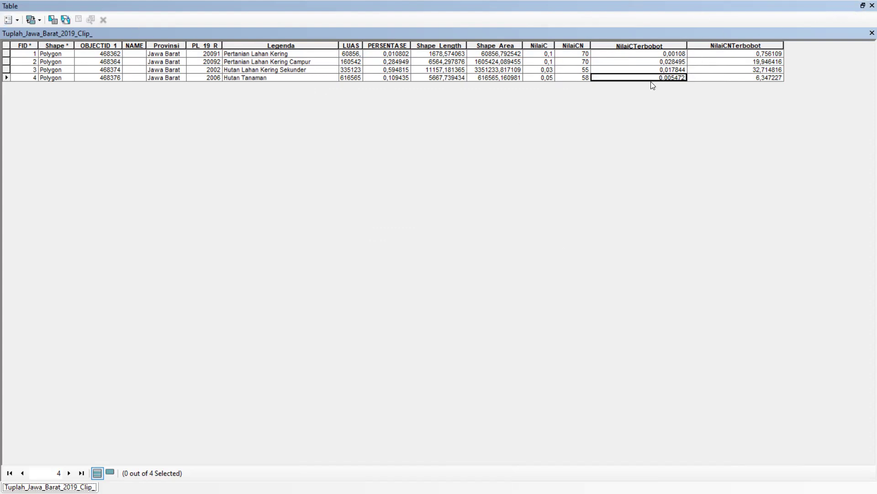
{"action": "left_click", "coordinate": [637, 46]}
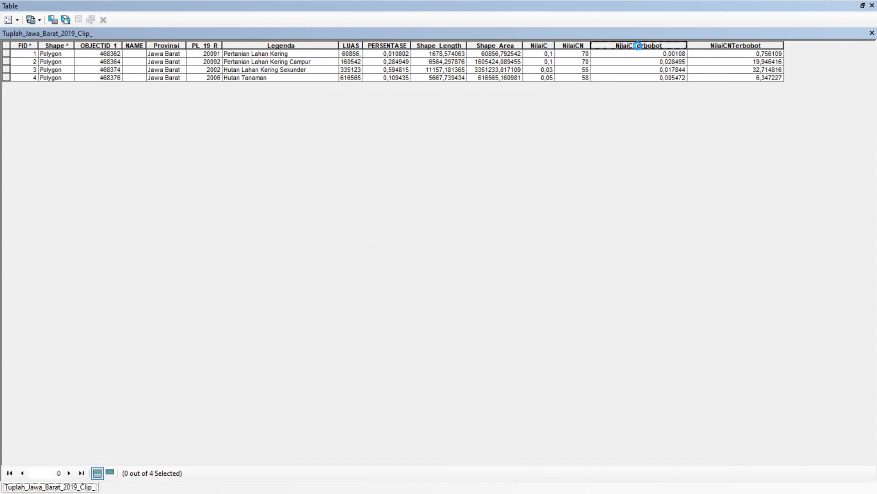
{"action": "right_click", "coordinate": [637, 46]}
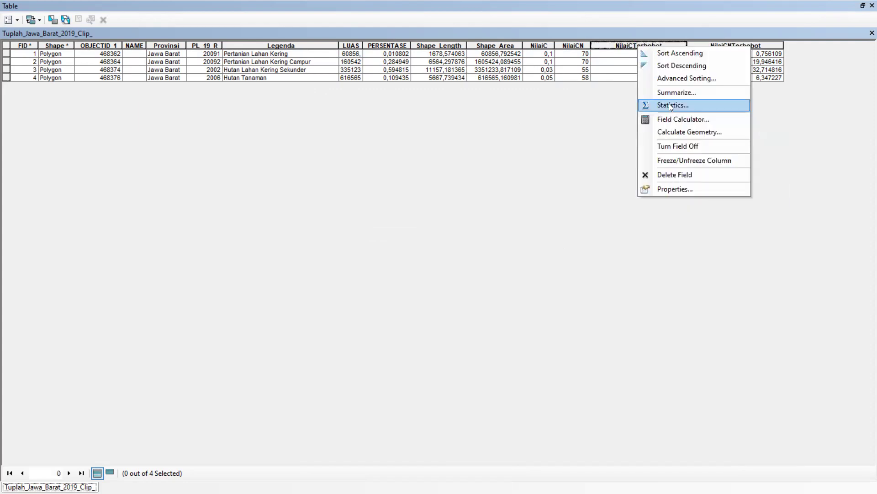
{"action": "left_click", "coordinate": [669, 105]}
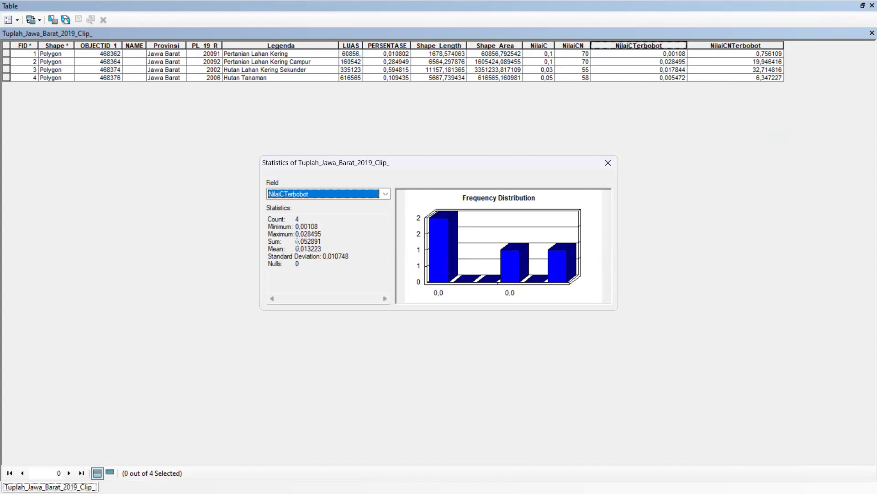
{"action": "left_click", "coordinate": [608, 164]}
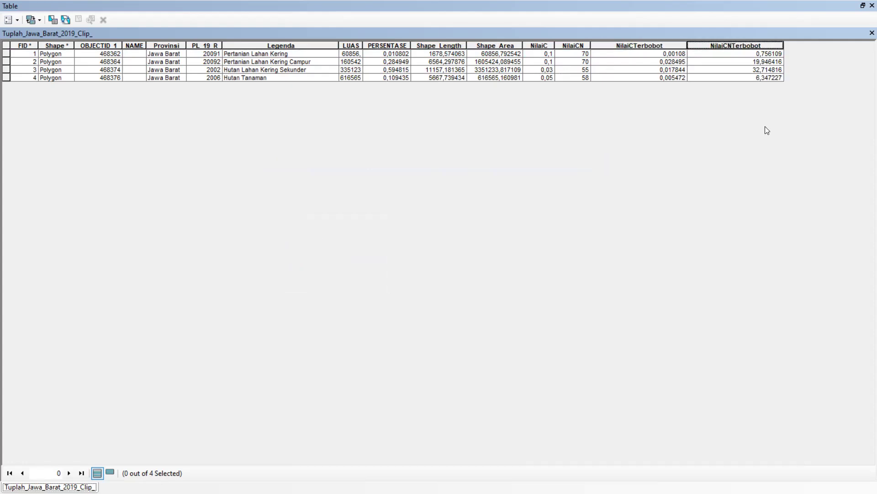
Check the sum in the statistics of the NilaiCNTerbobot field and return to the map
{"action": "right_click", "coordinate": [728, 47]}
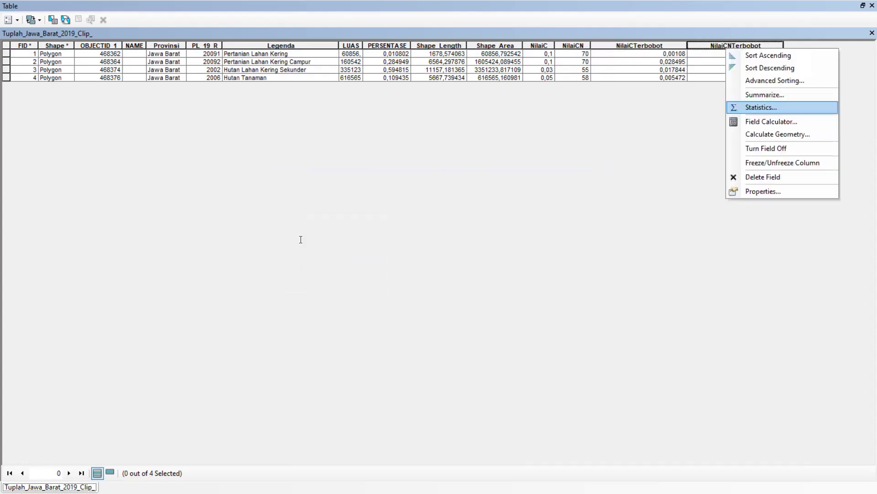
{"action": "left_click", "coordinate": [761, 107]}
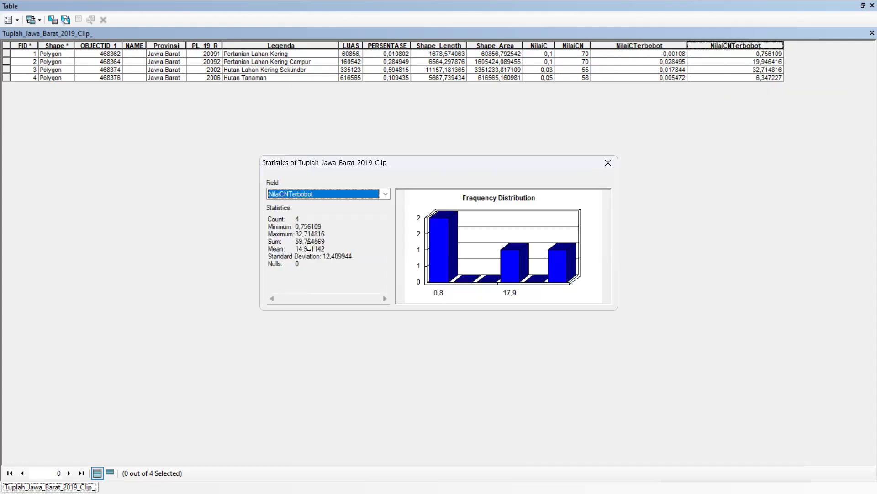
{"action": "left_click", "coordinate": [608, 163]}
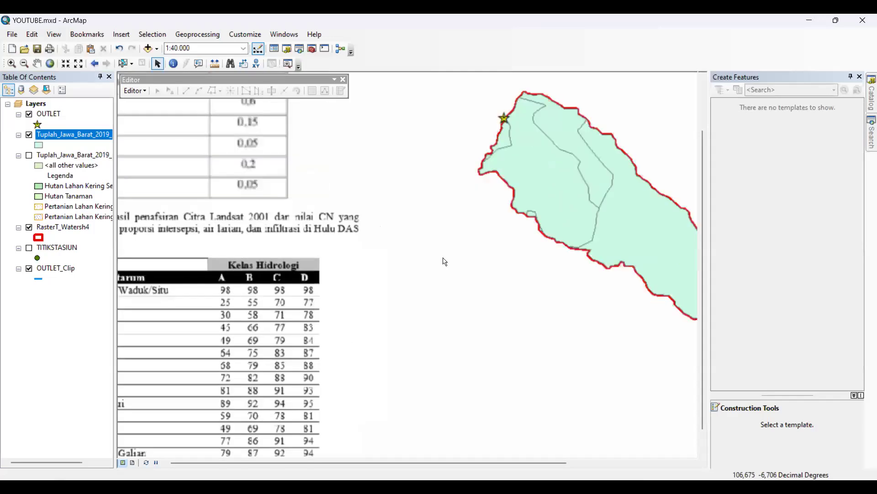
{"action": "scroll", "coordinate": [444, 261], "scroll_direction": "up", "scroll_amount": 1}
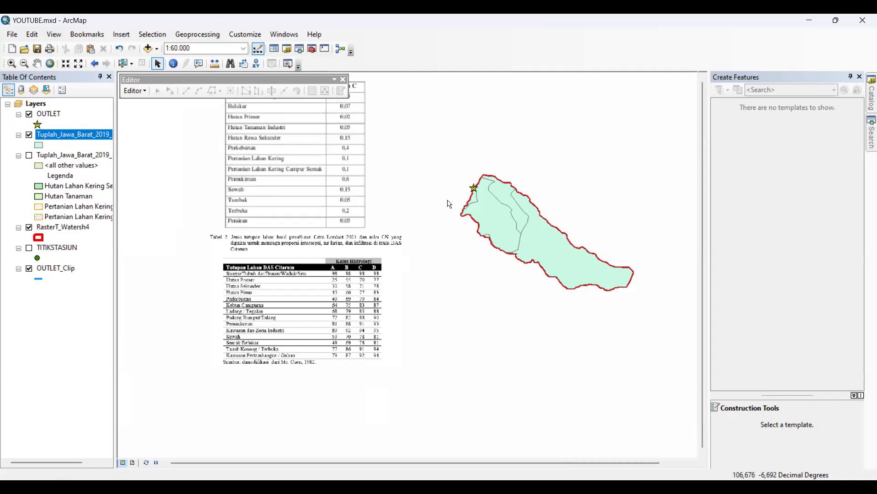